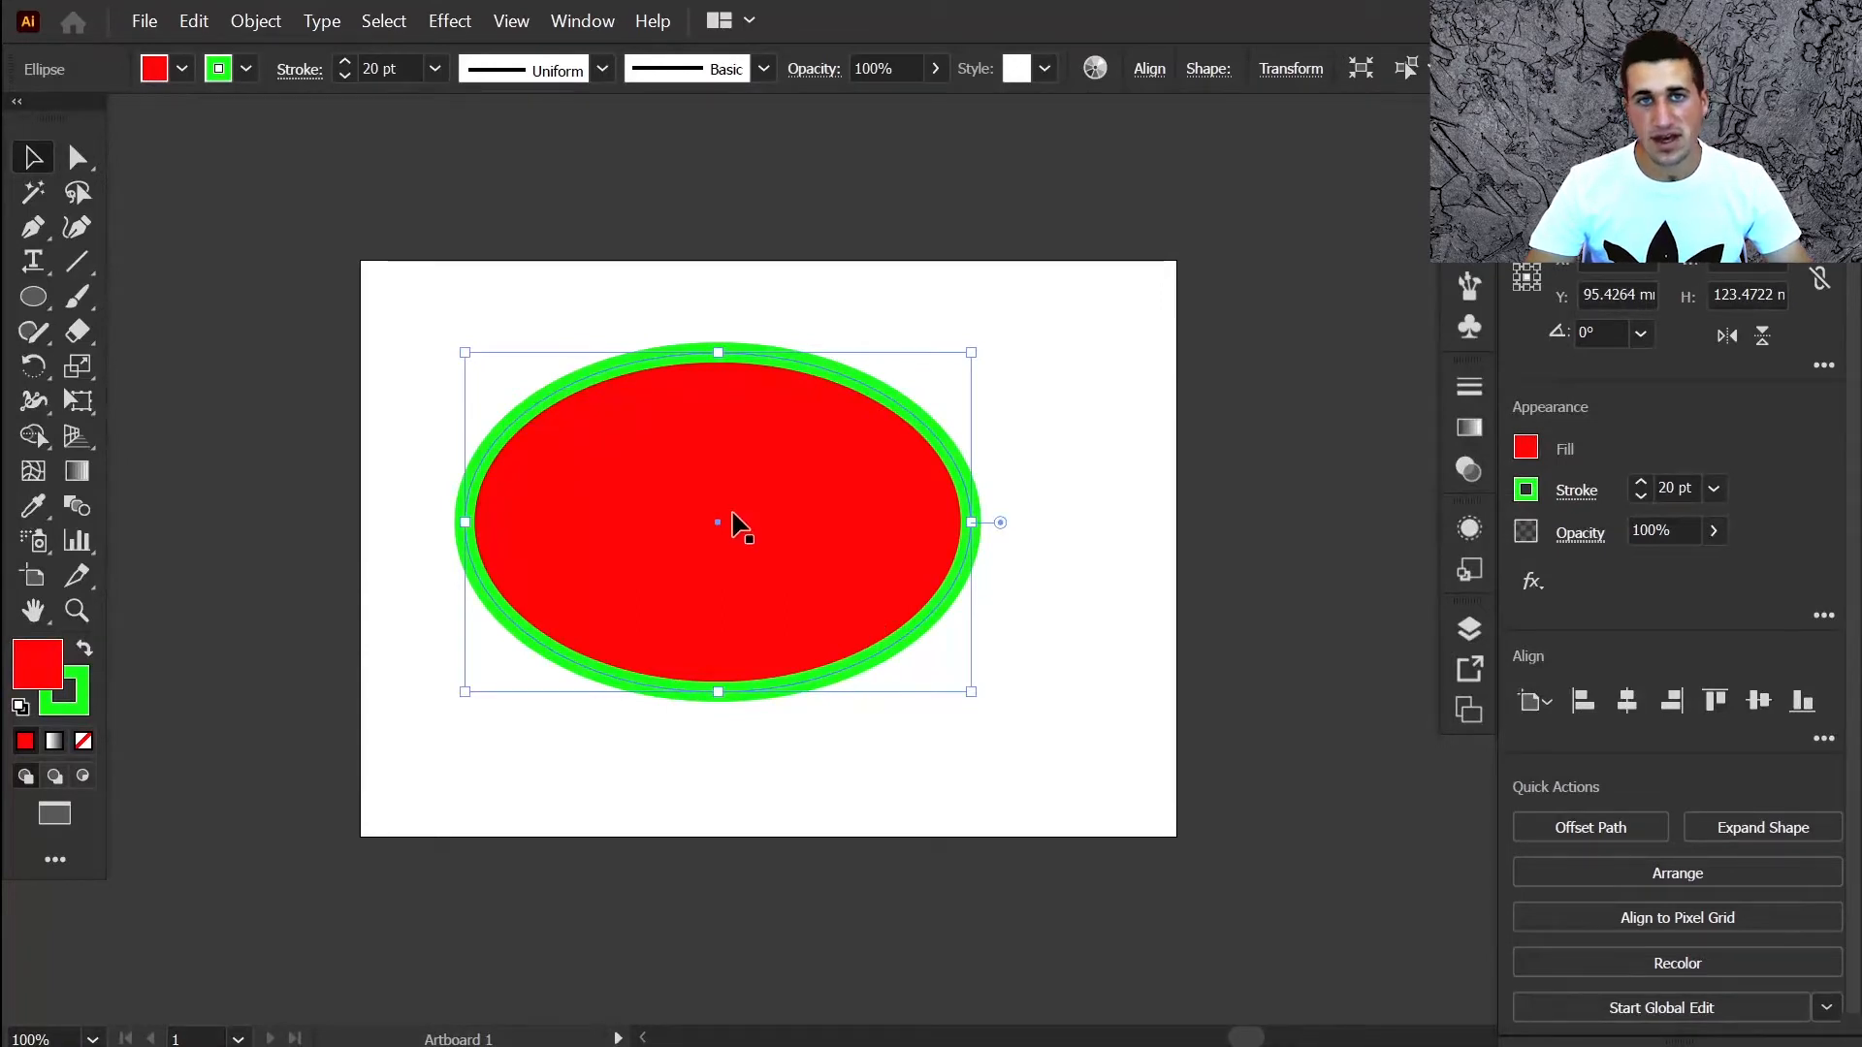
Shrink the red ellipse into the top-left corner and repeat copies down the left edge
drag(732, 512, 900, 505)
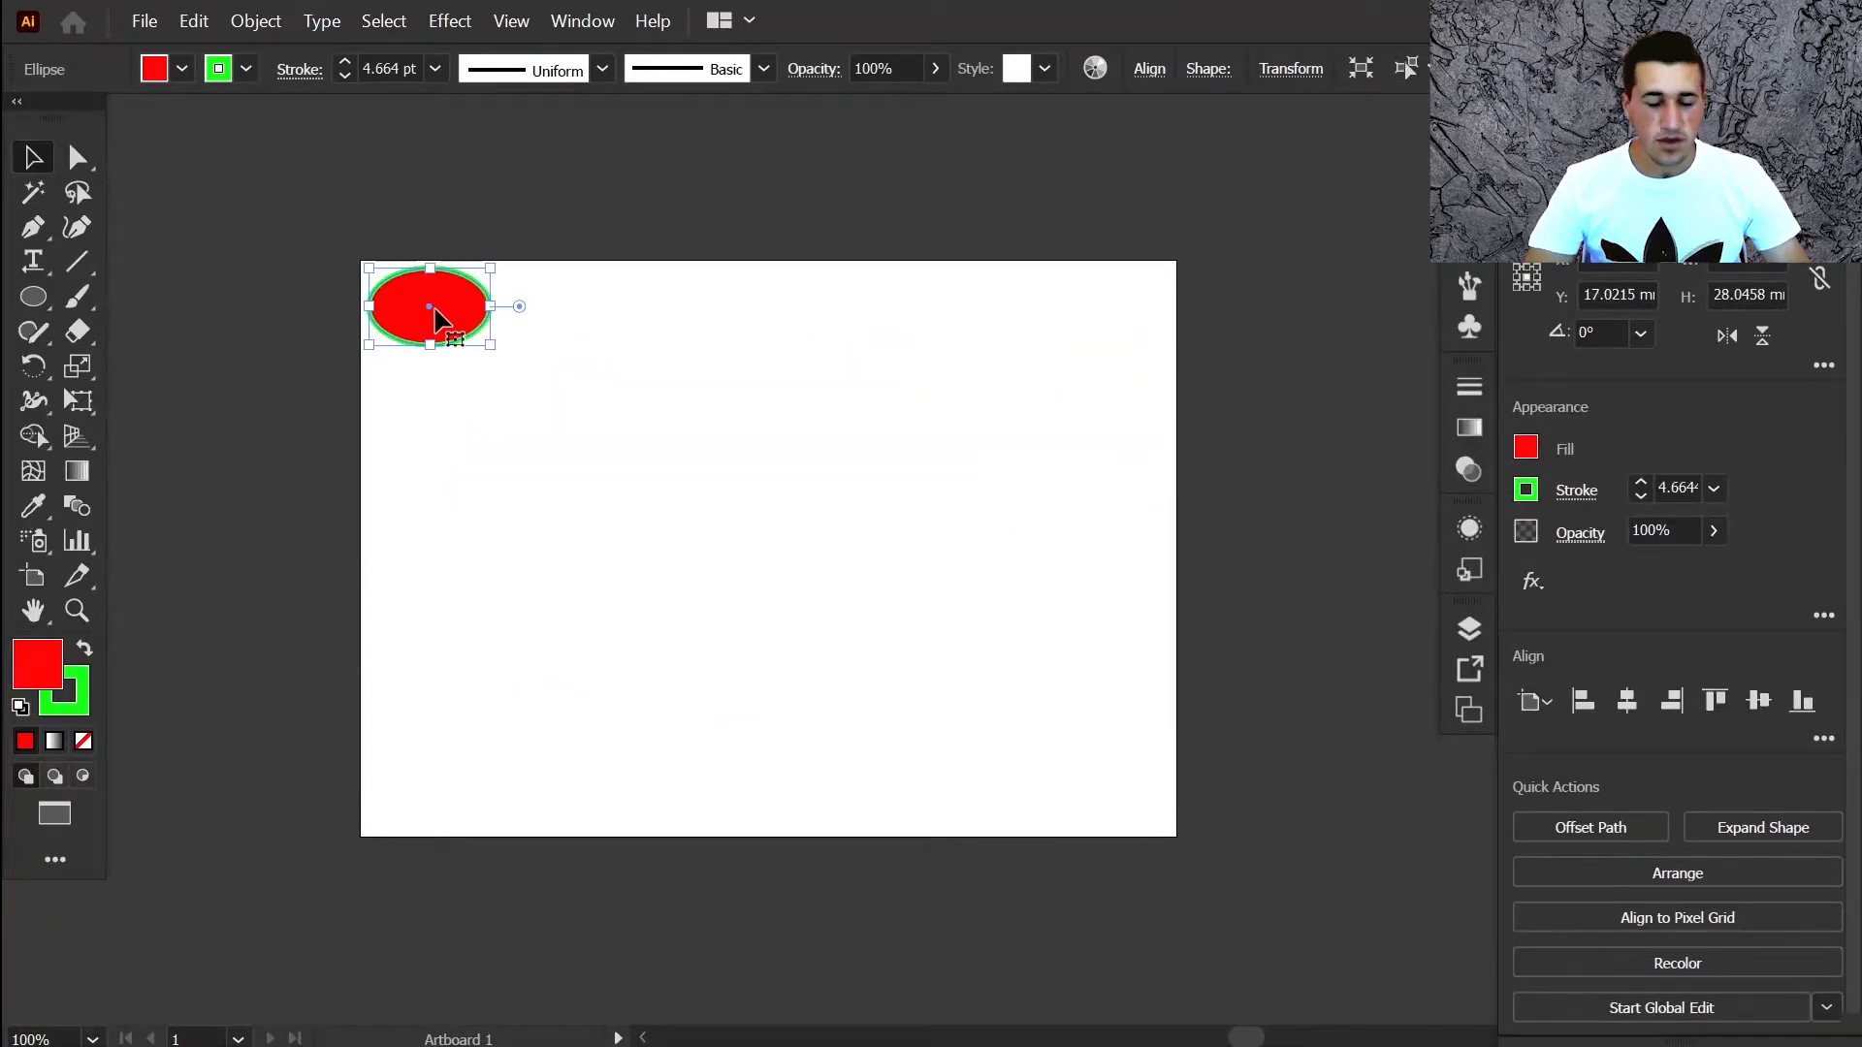
drag(437, 320, 432, 407)
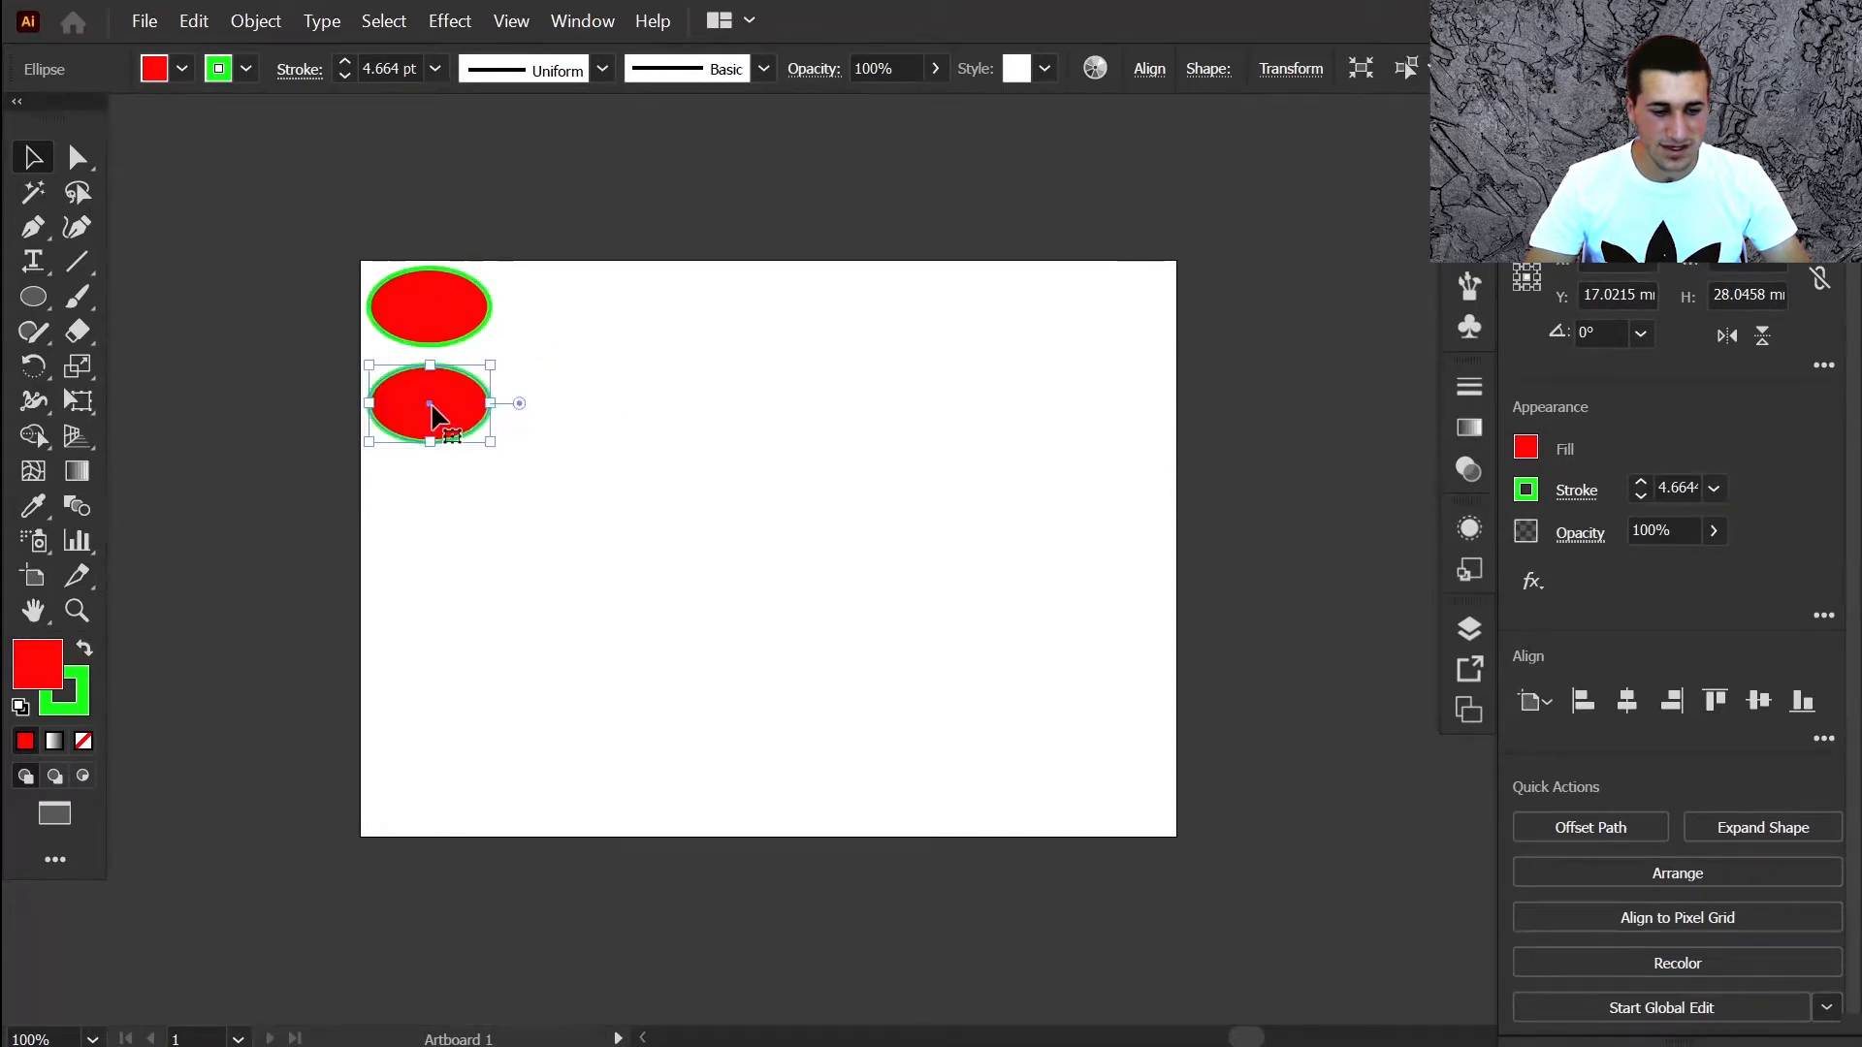
key(ctrl)
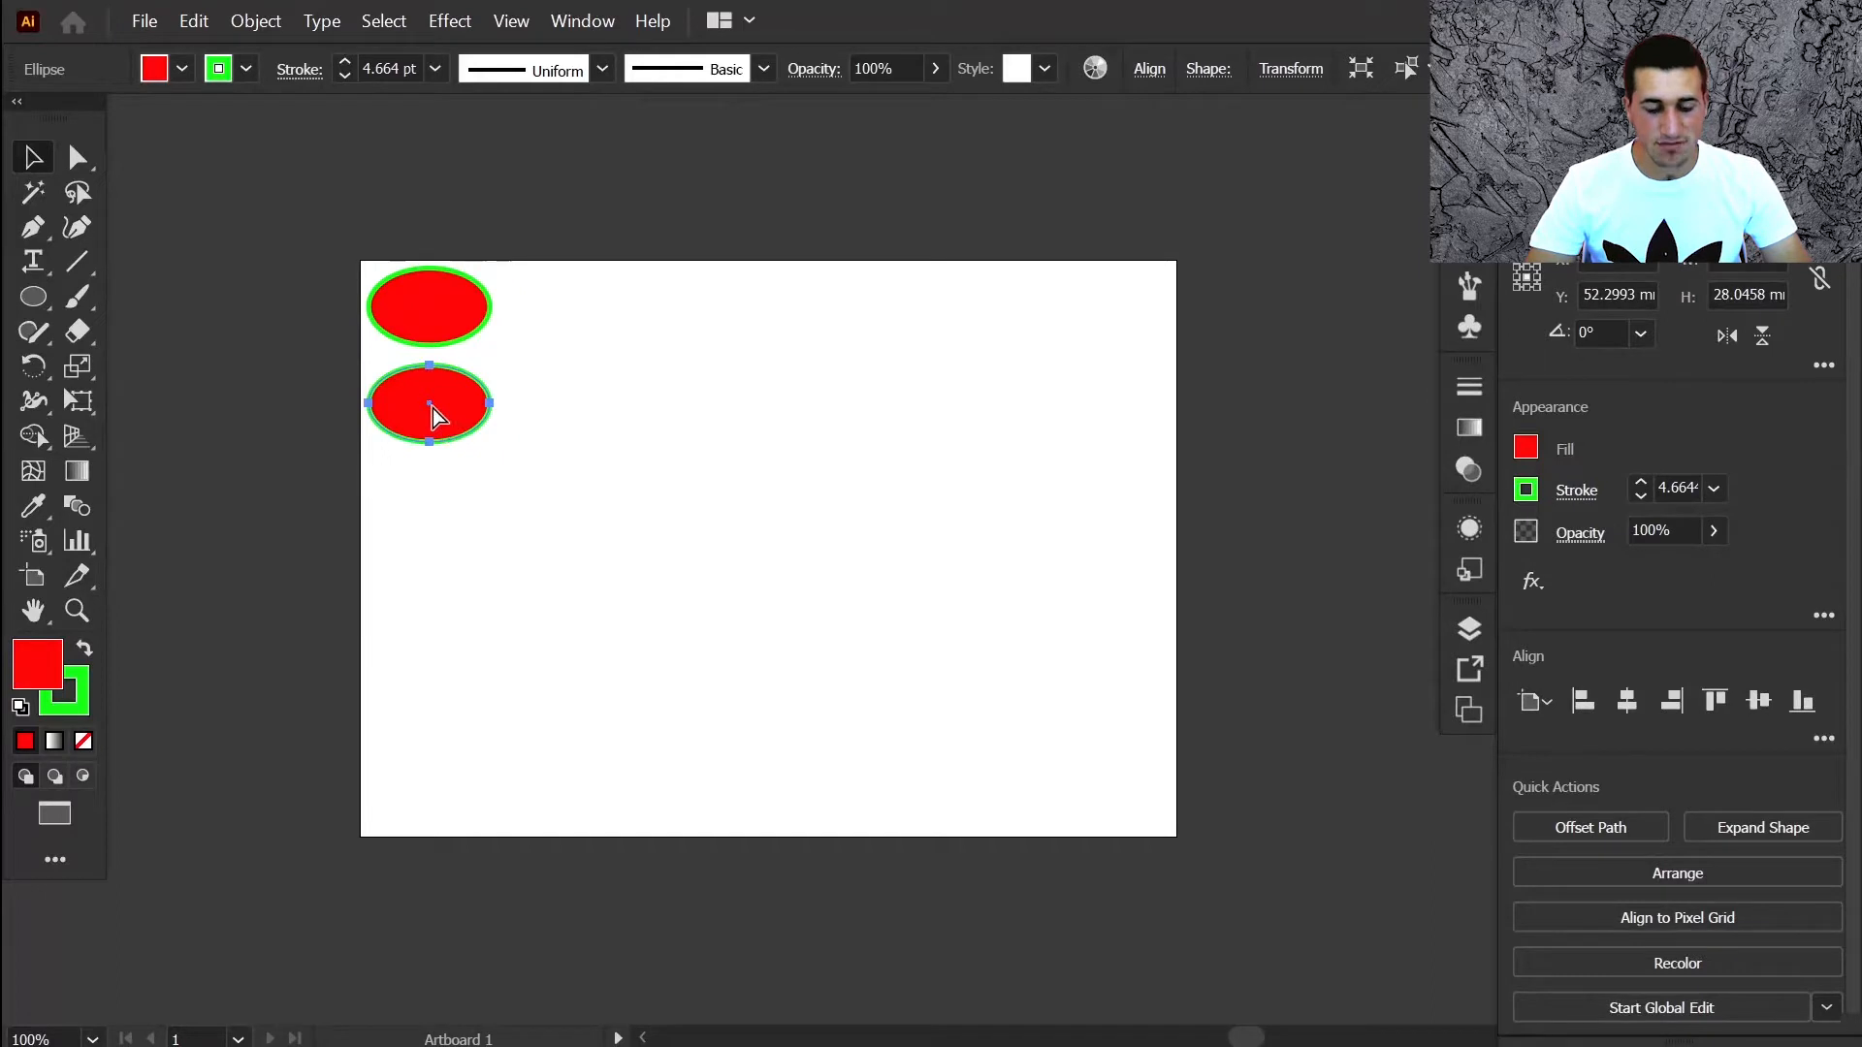
key(ctrl+d)
key(ctrl+d)
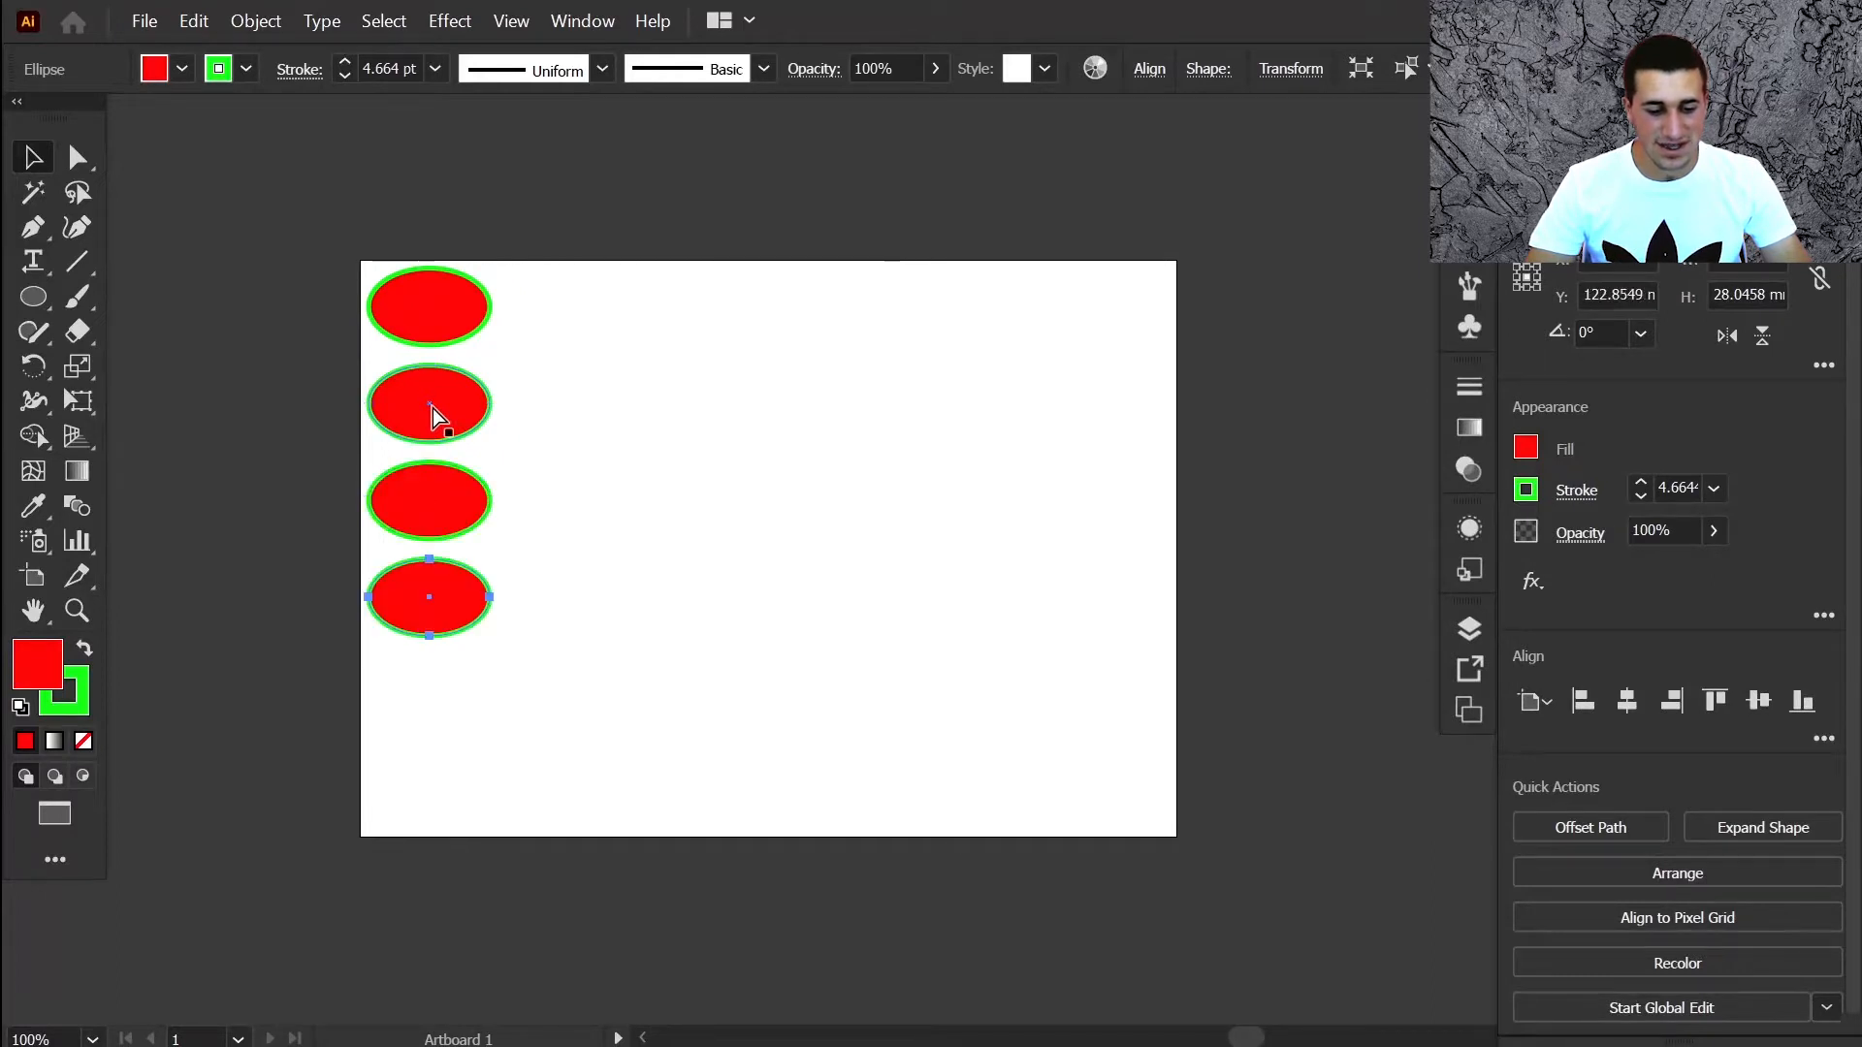
key(ctrl+d)
key(ctrl+d)
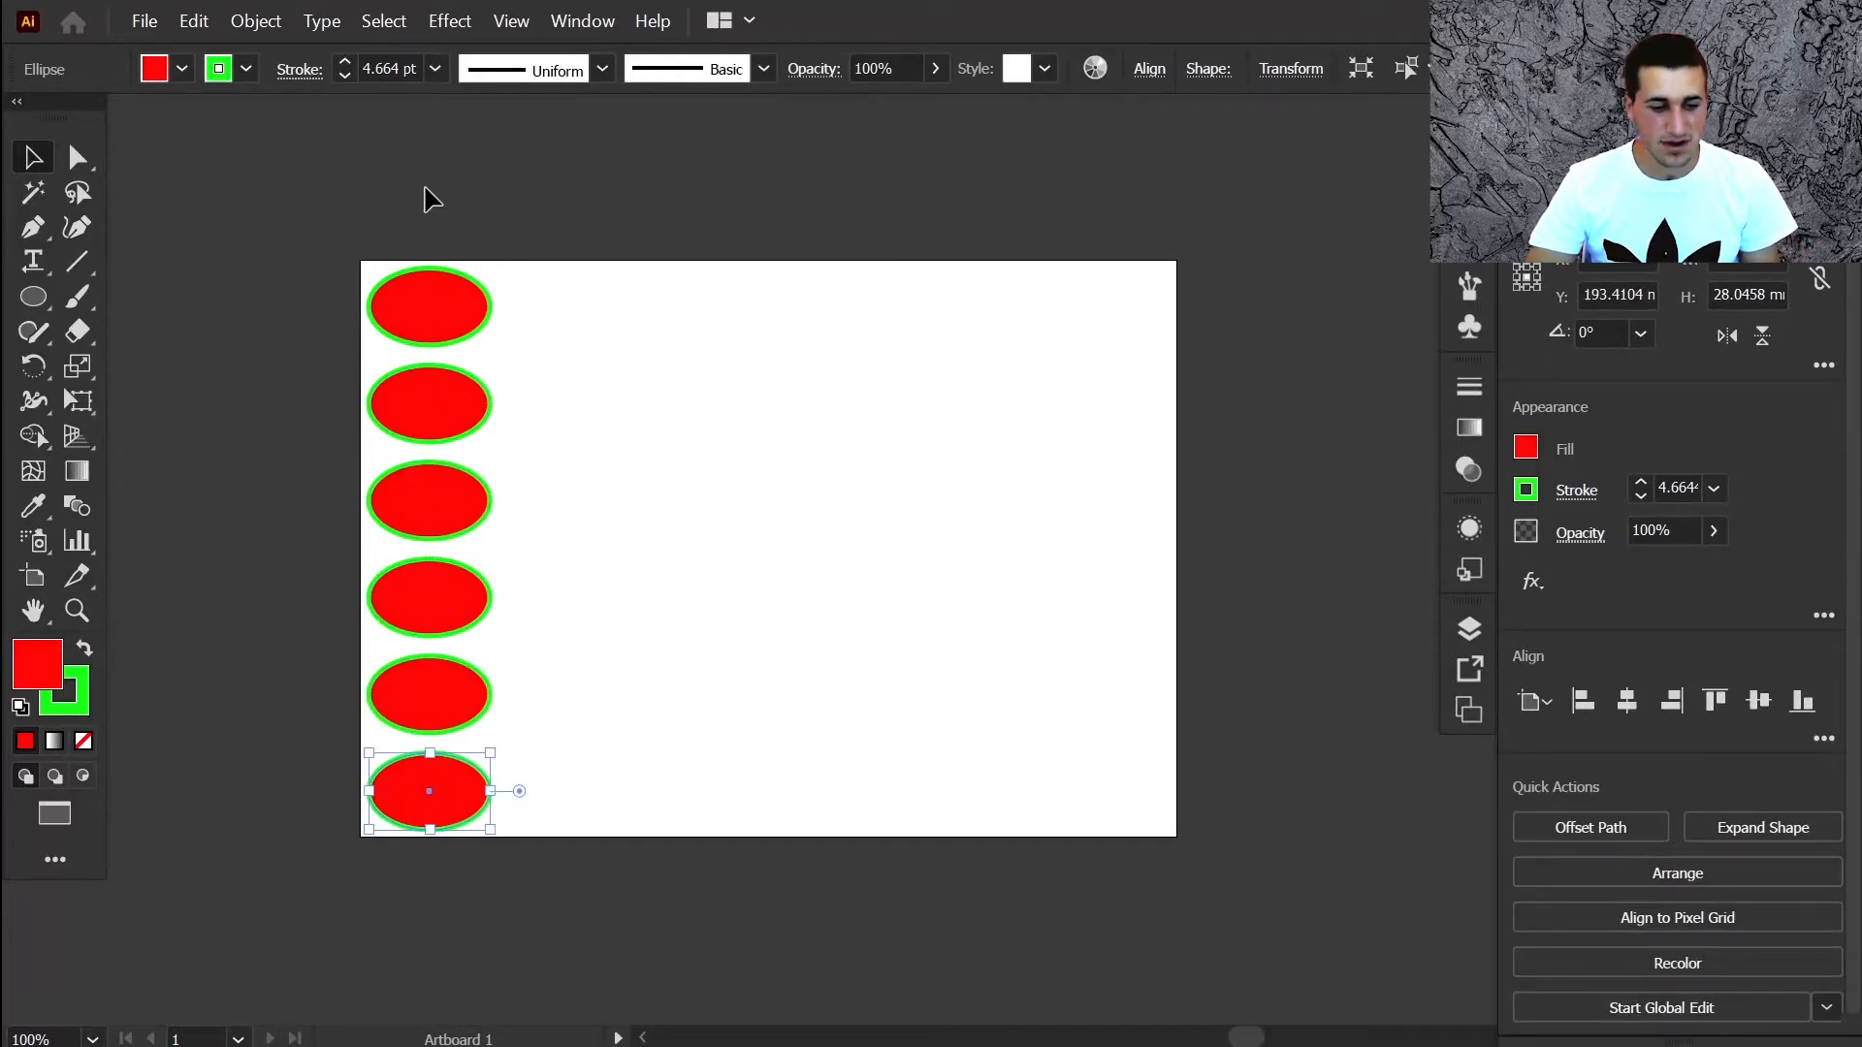
Copy the whole ellipse column to the right and repeat it across the artboard
key(ctrl+a)
drag(434, 801, 560, 792)
key(ctrl+d)
key(ctrl+d)
key(ctrl+d)
key(ctrl+d)
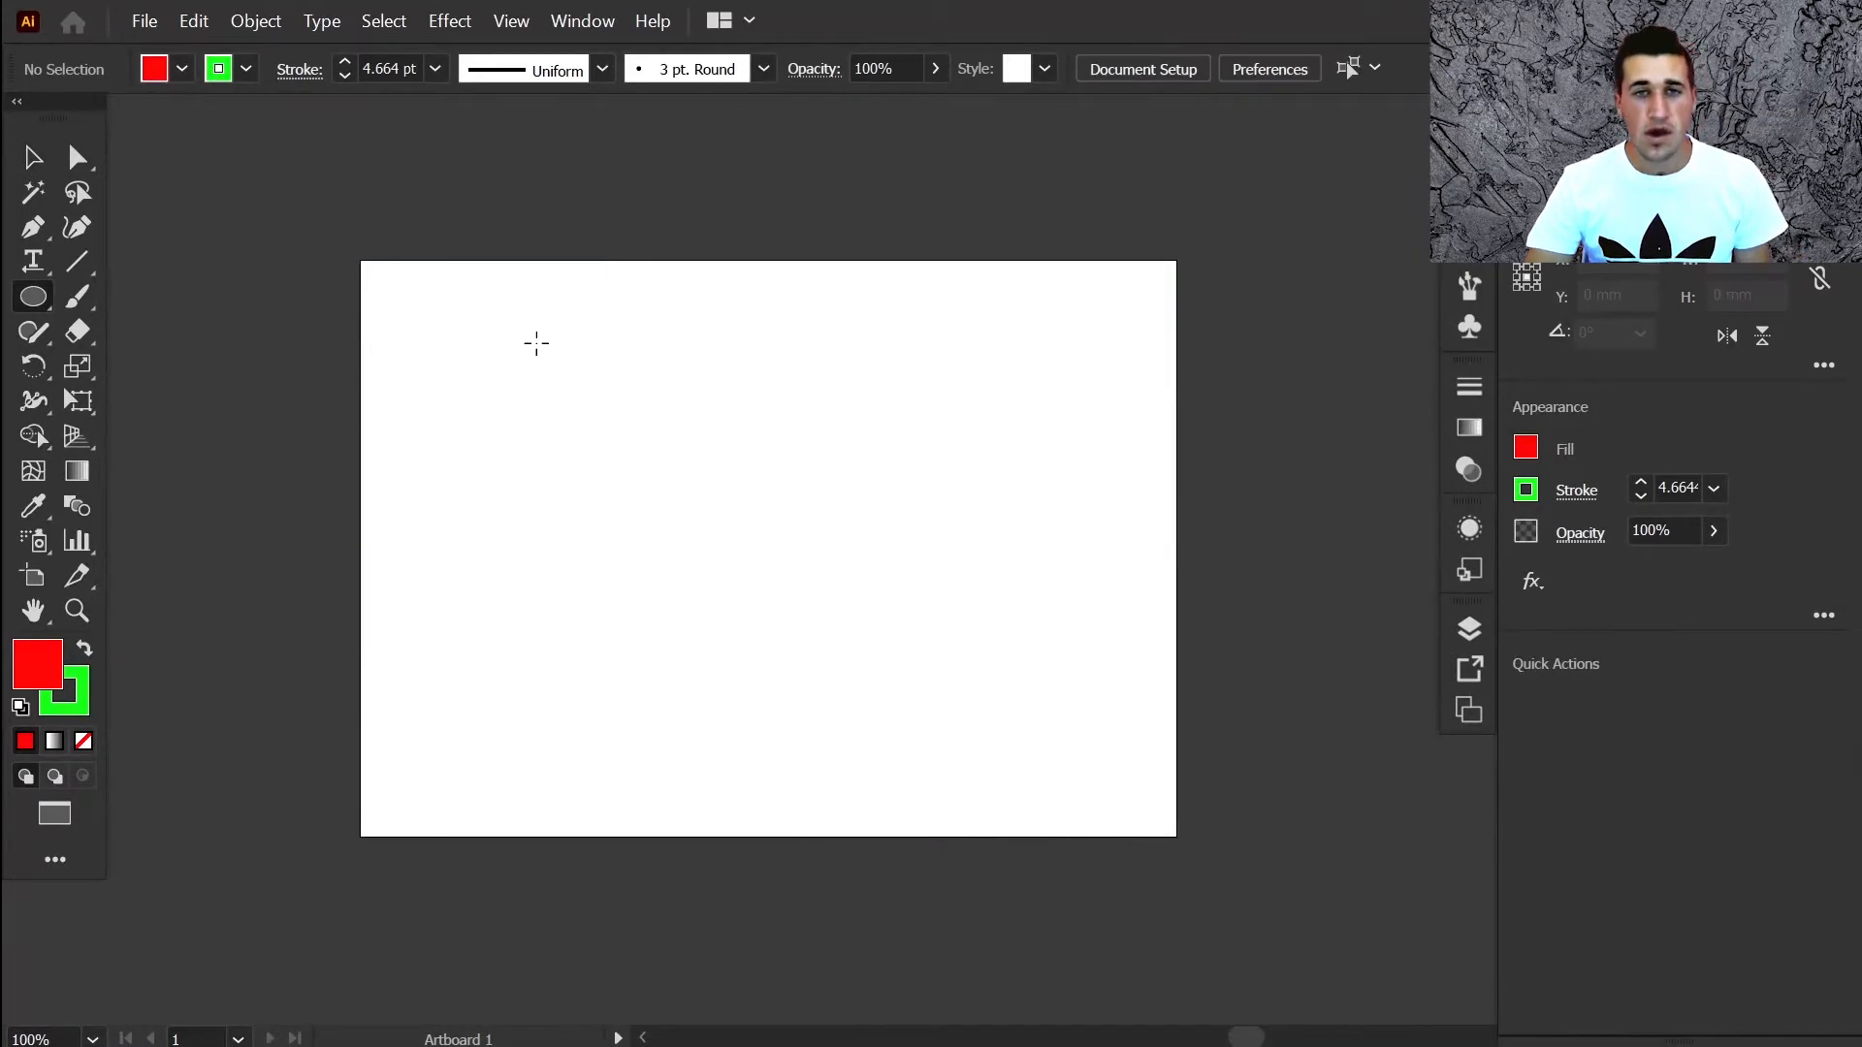
Draw a red circle on the empty artboard with the Ellipse tool
mouse_move(619, 405)
mouse_down()
mouse_move(821, 605)
mouse_move(810, 585)
mouse_move(853, 586)
mouse_move(981, 686)
mouse_move(669, 441)
mouse_move(857, 585)
mouse_move(828, 556)
mouse_move(834, 640)
mouse_move(960, 769)
mouse_move(1078, 778)
mouse_move(993, 631)
mouse_move(898, 773)
mouse_move(977, 853)
mouse_move(1018, 795)
mouse_move(977, 811)
mouse_move(1044, 811)
mouse_up()
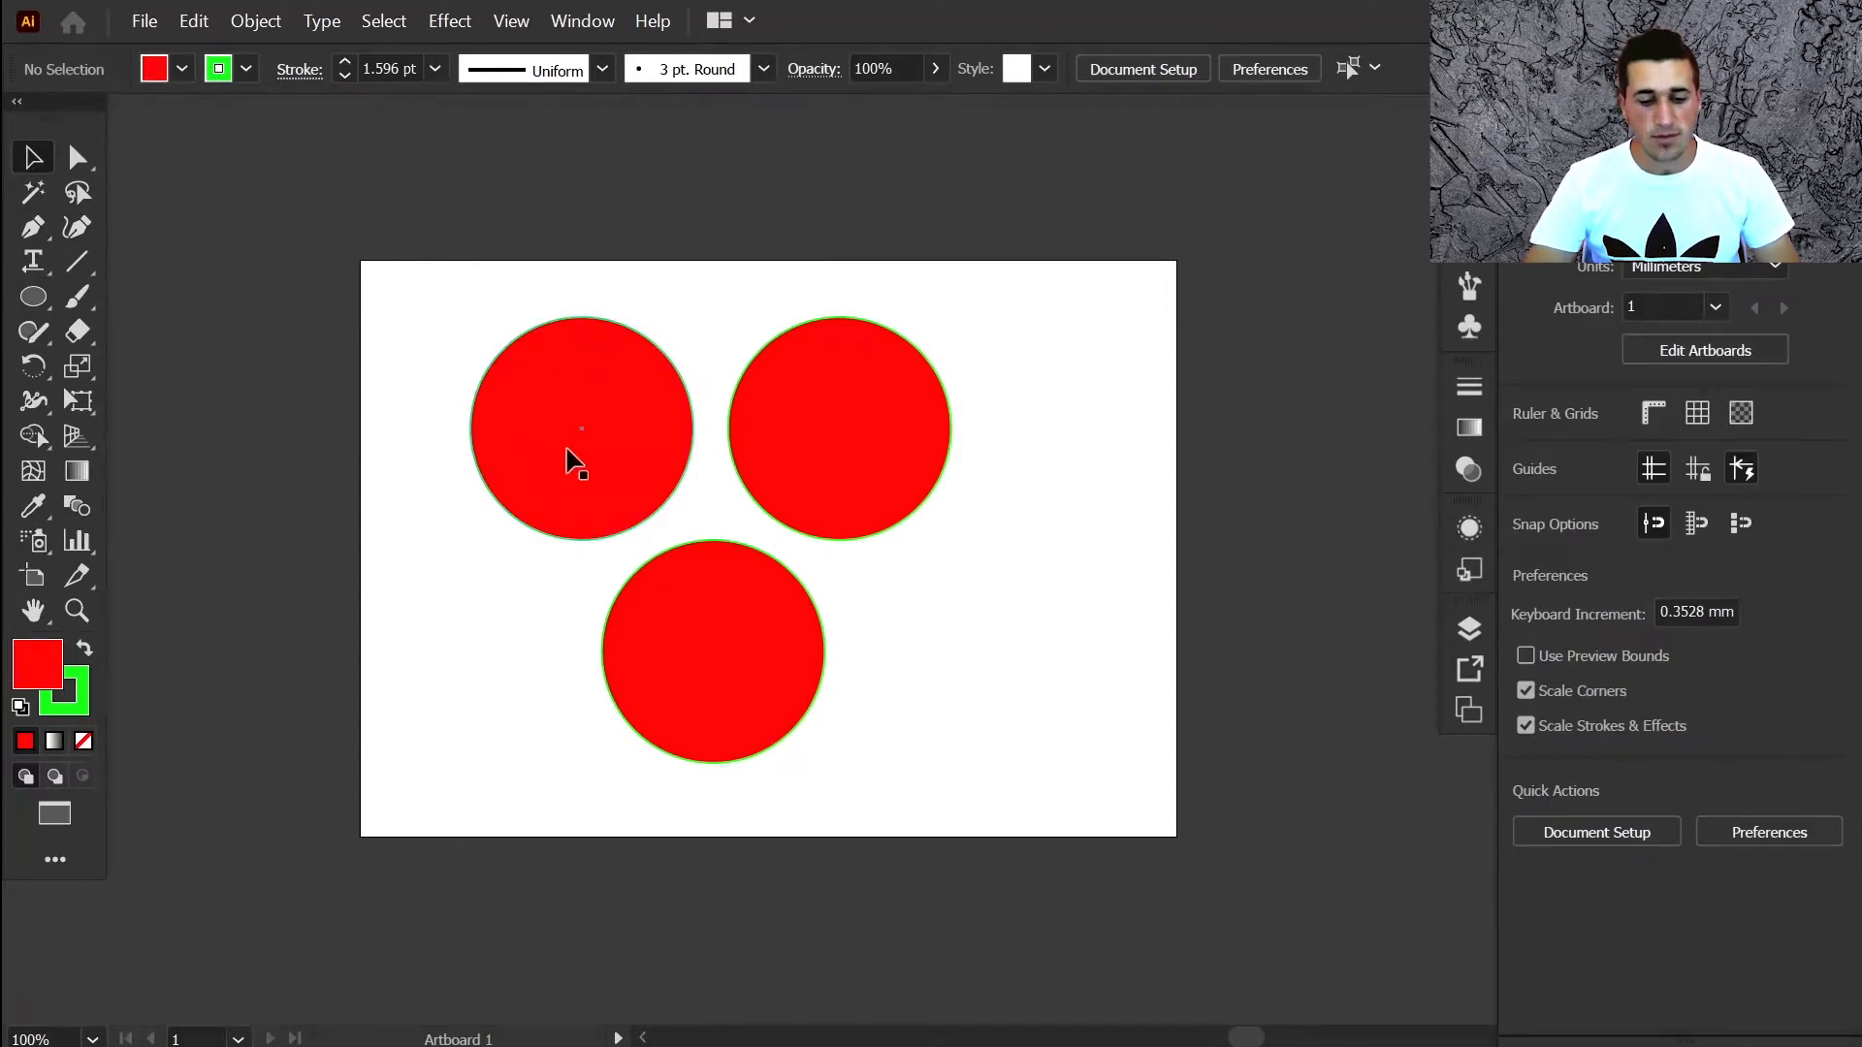
Select all three circles and group them with Ctrl+G
click(572, 462)
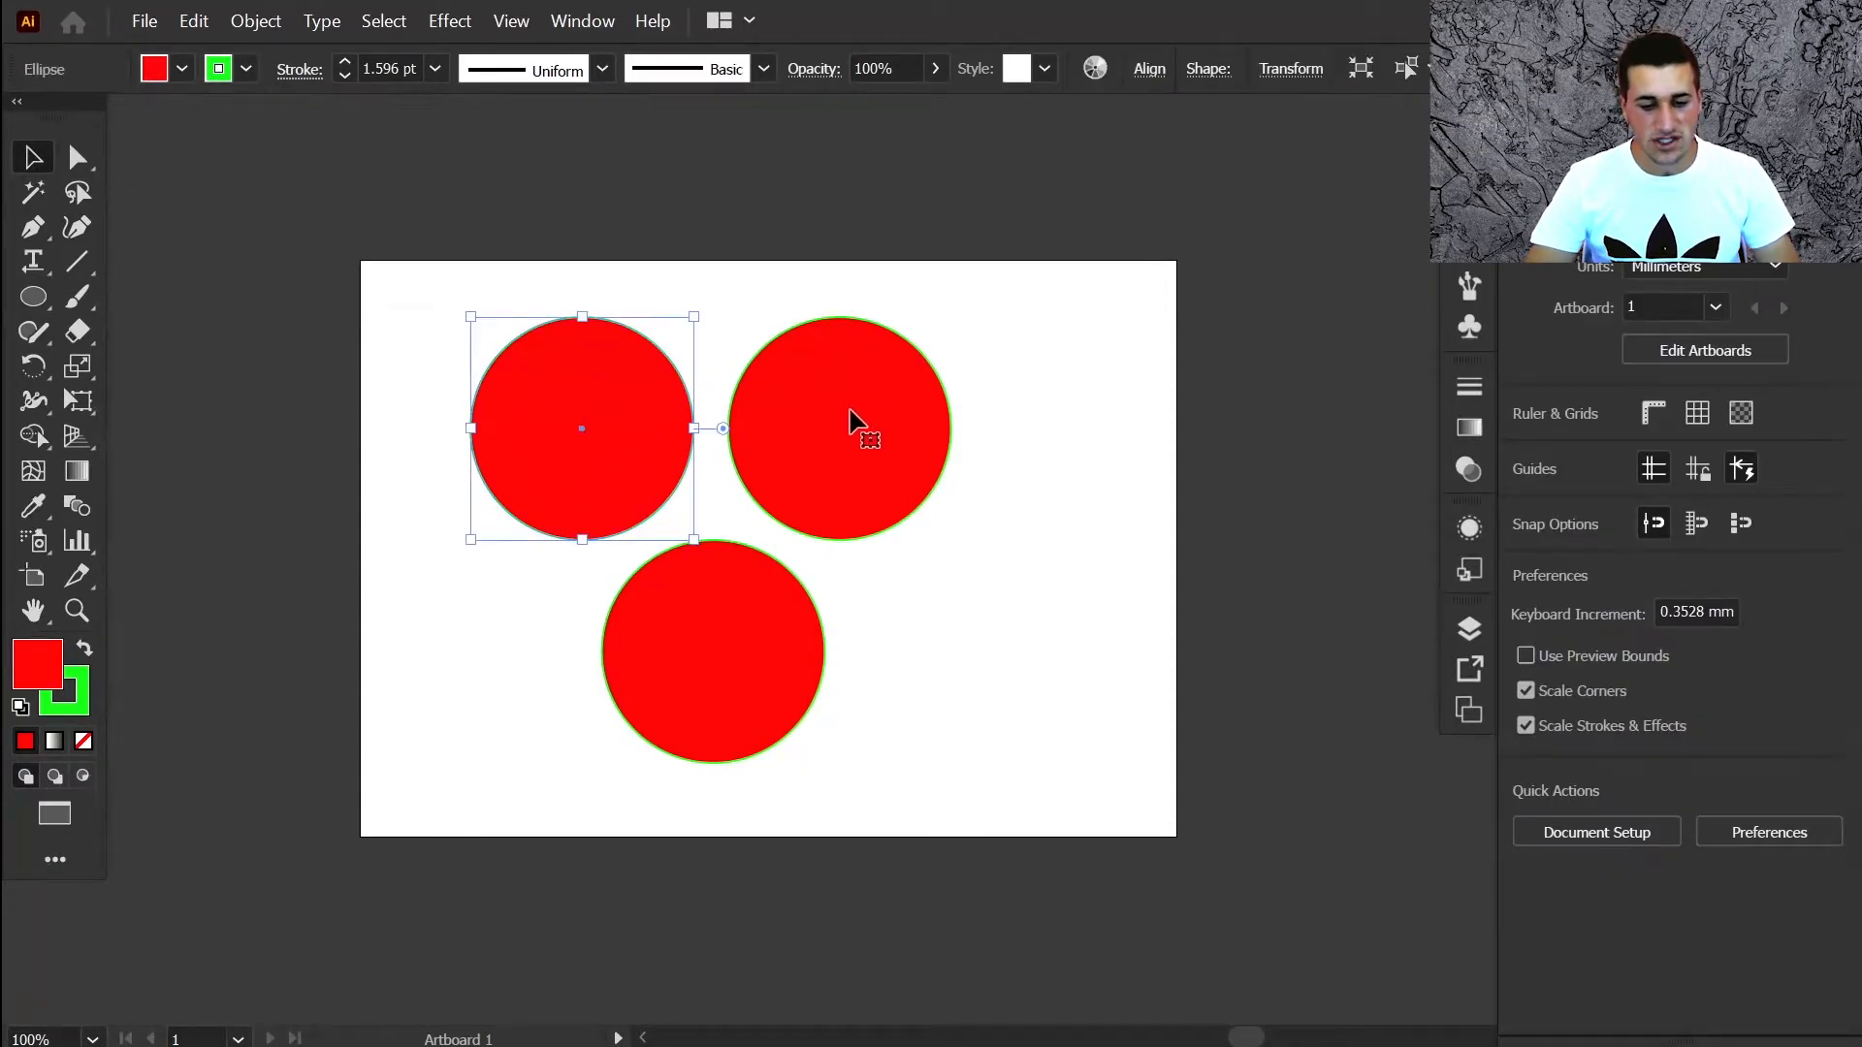
shift+click(848, 413)
shift+click(710, 653)
click(341, 210)
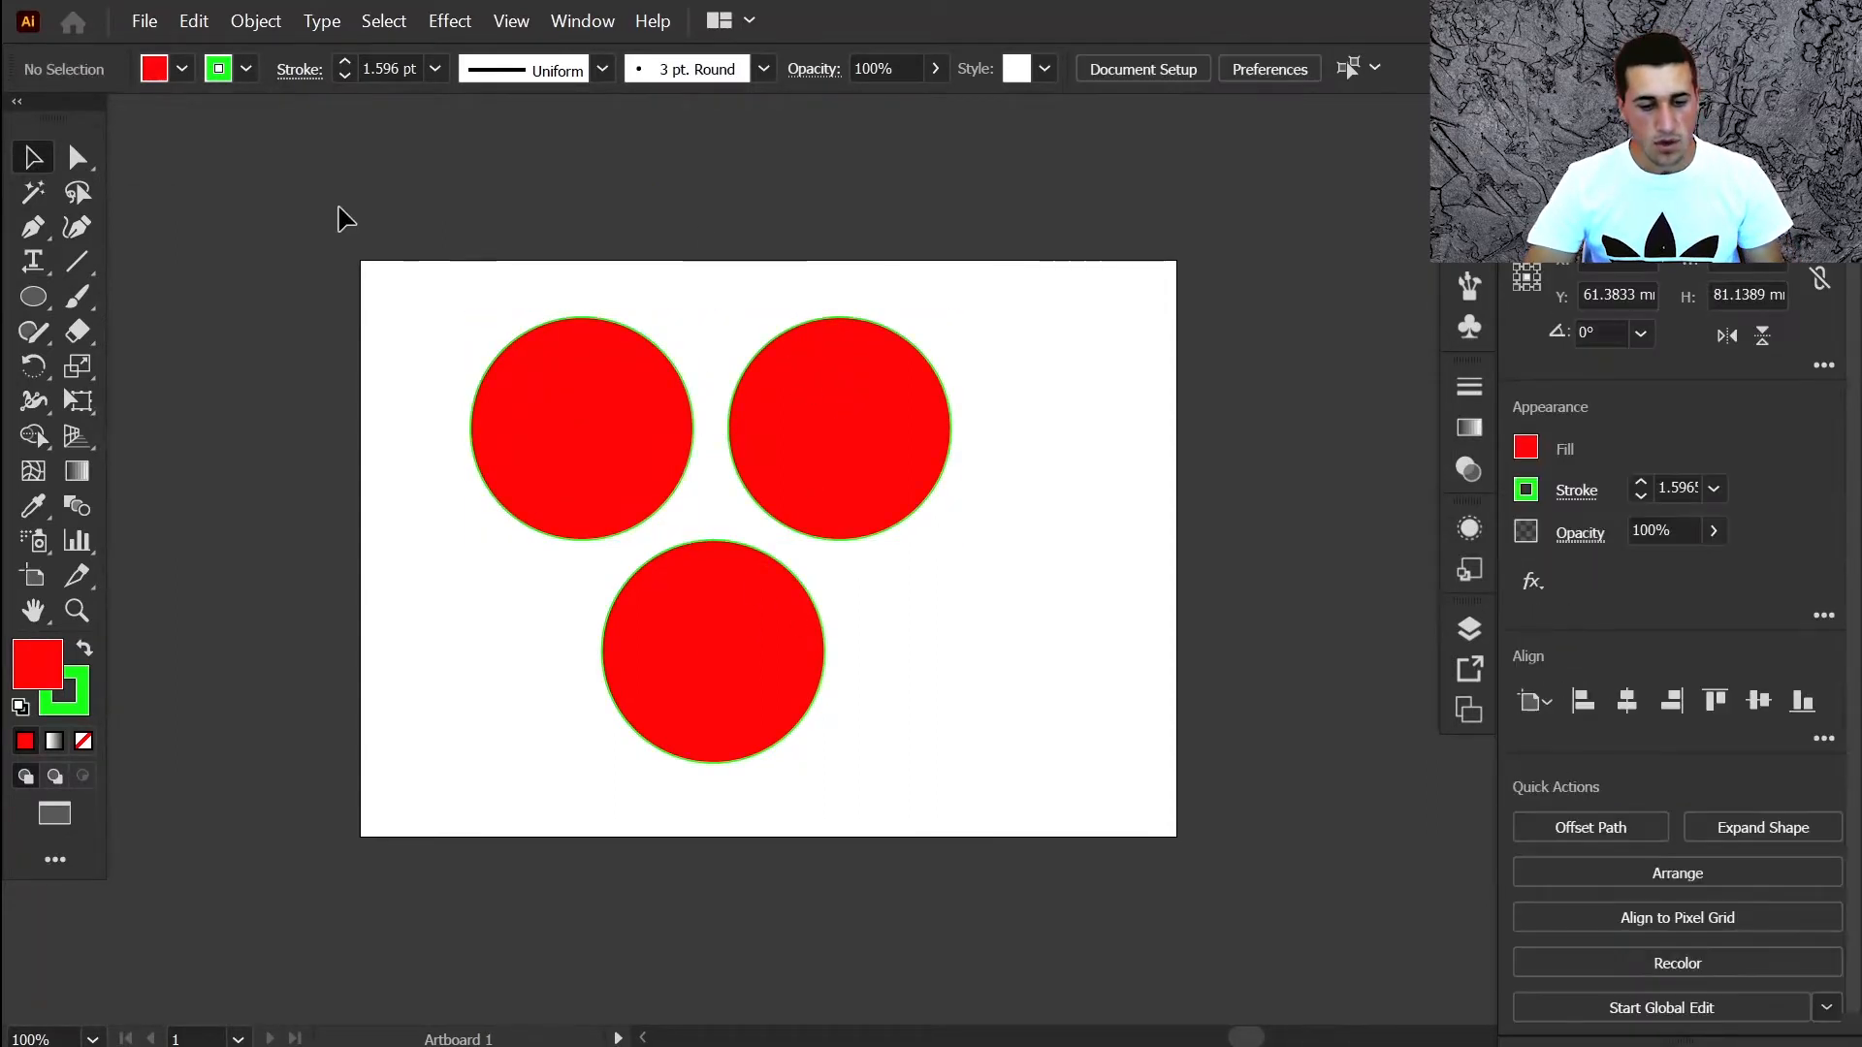
drag(340, 210, 1000, 761)
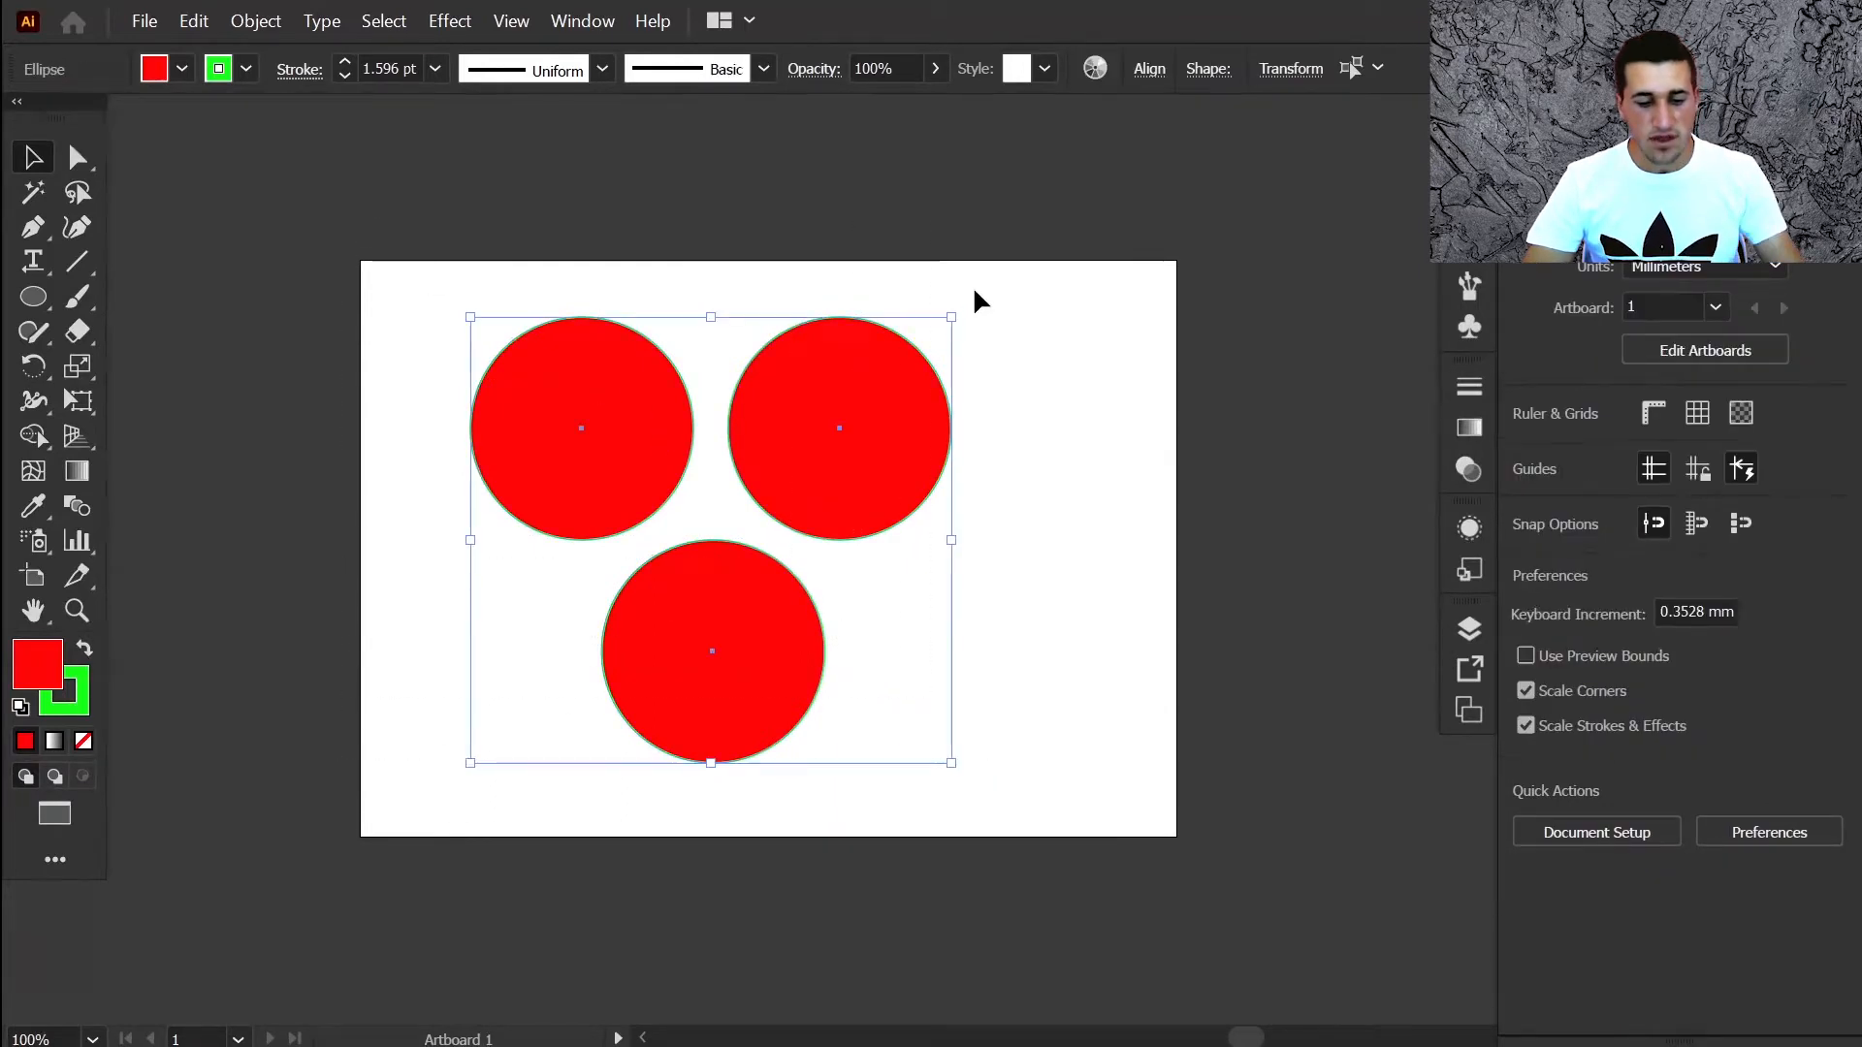
key(a)
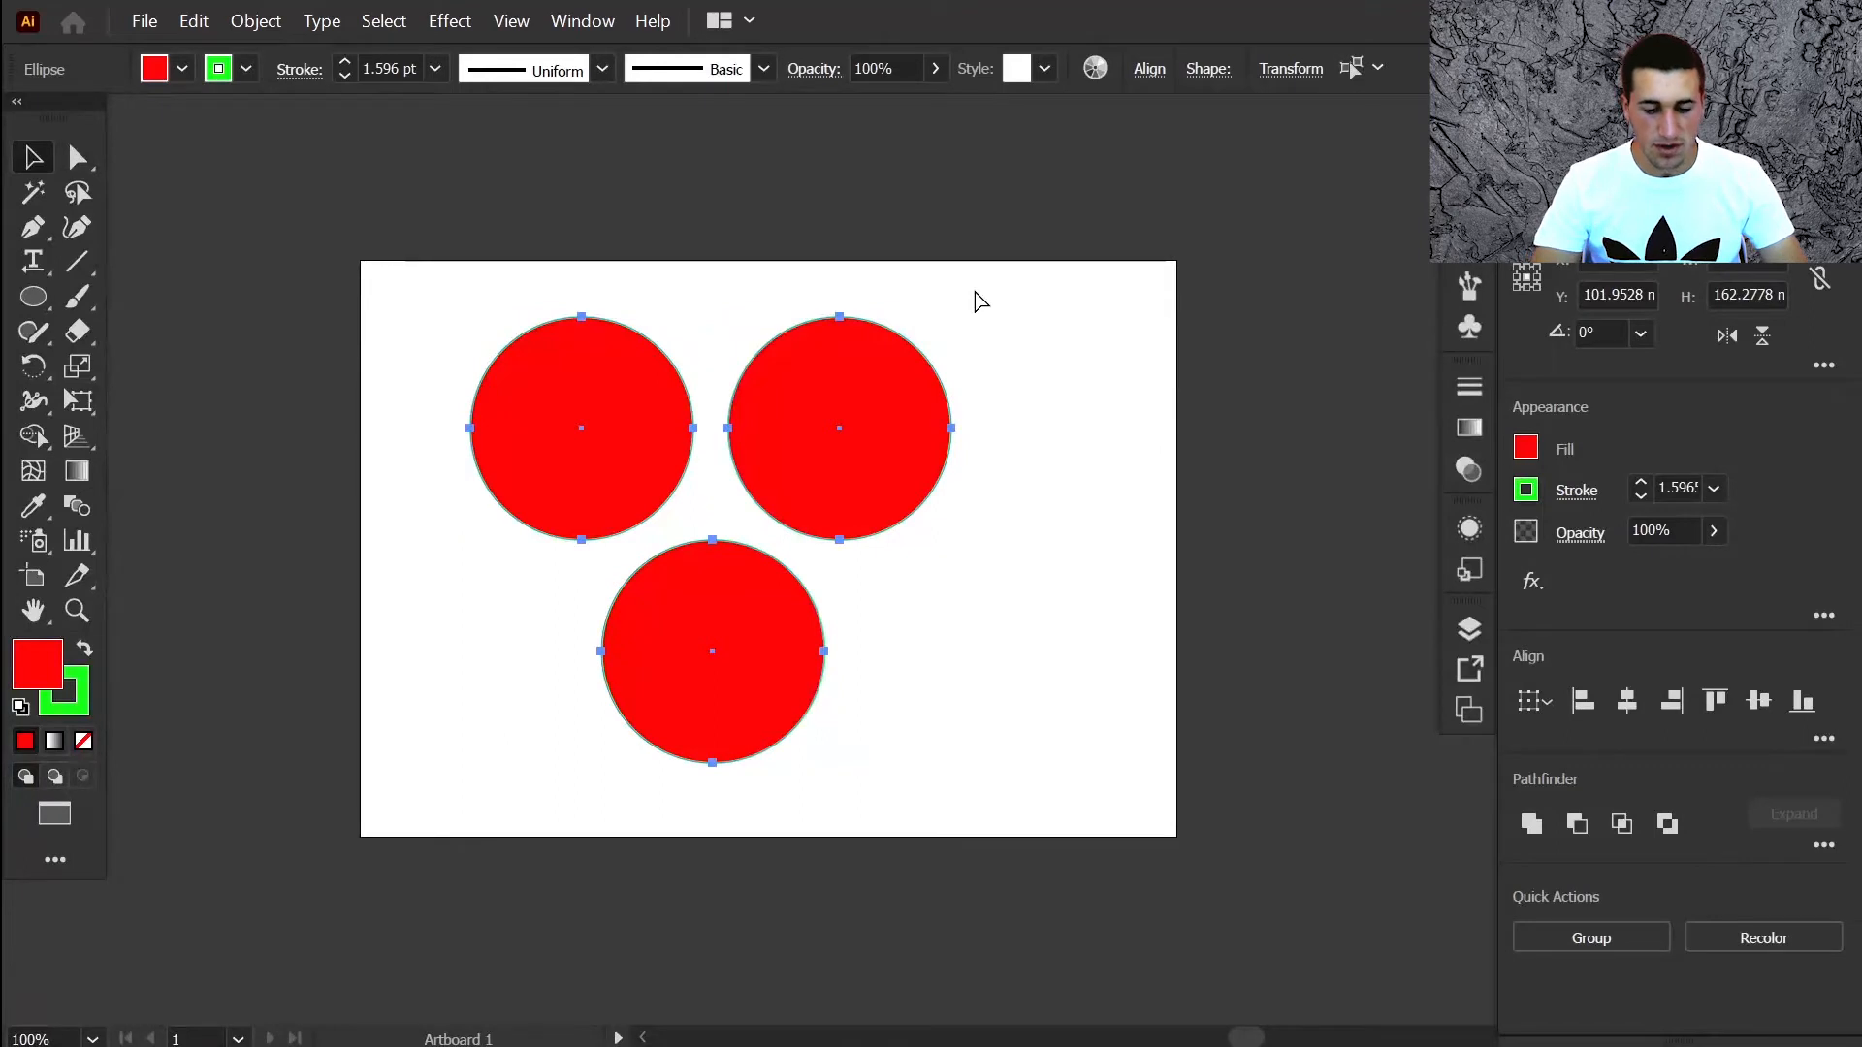
key(ctrl+g)
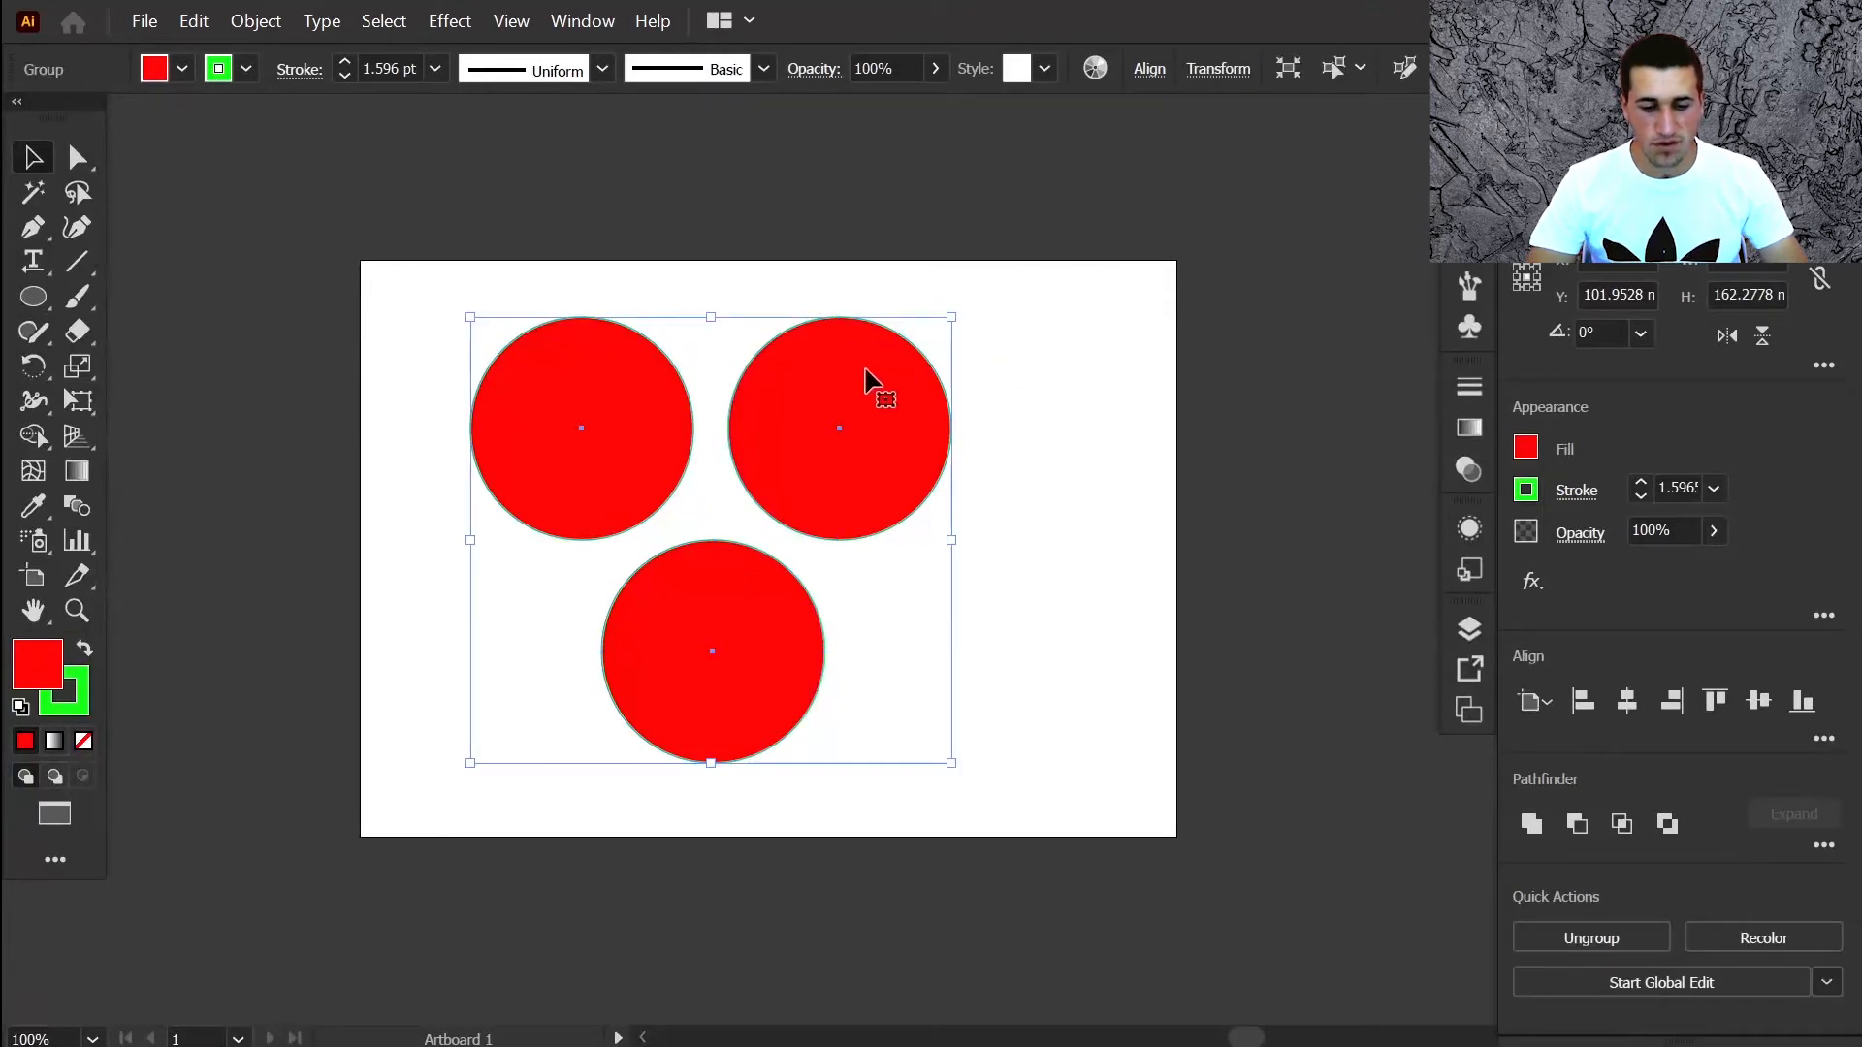
Nudge the group right, ungroup it, and drag the right circle up and right
click(1073, 381)
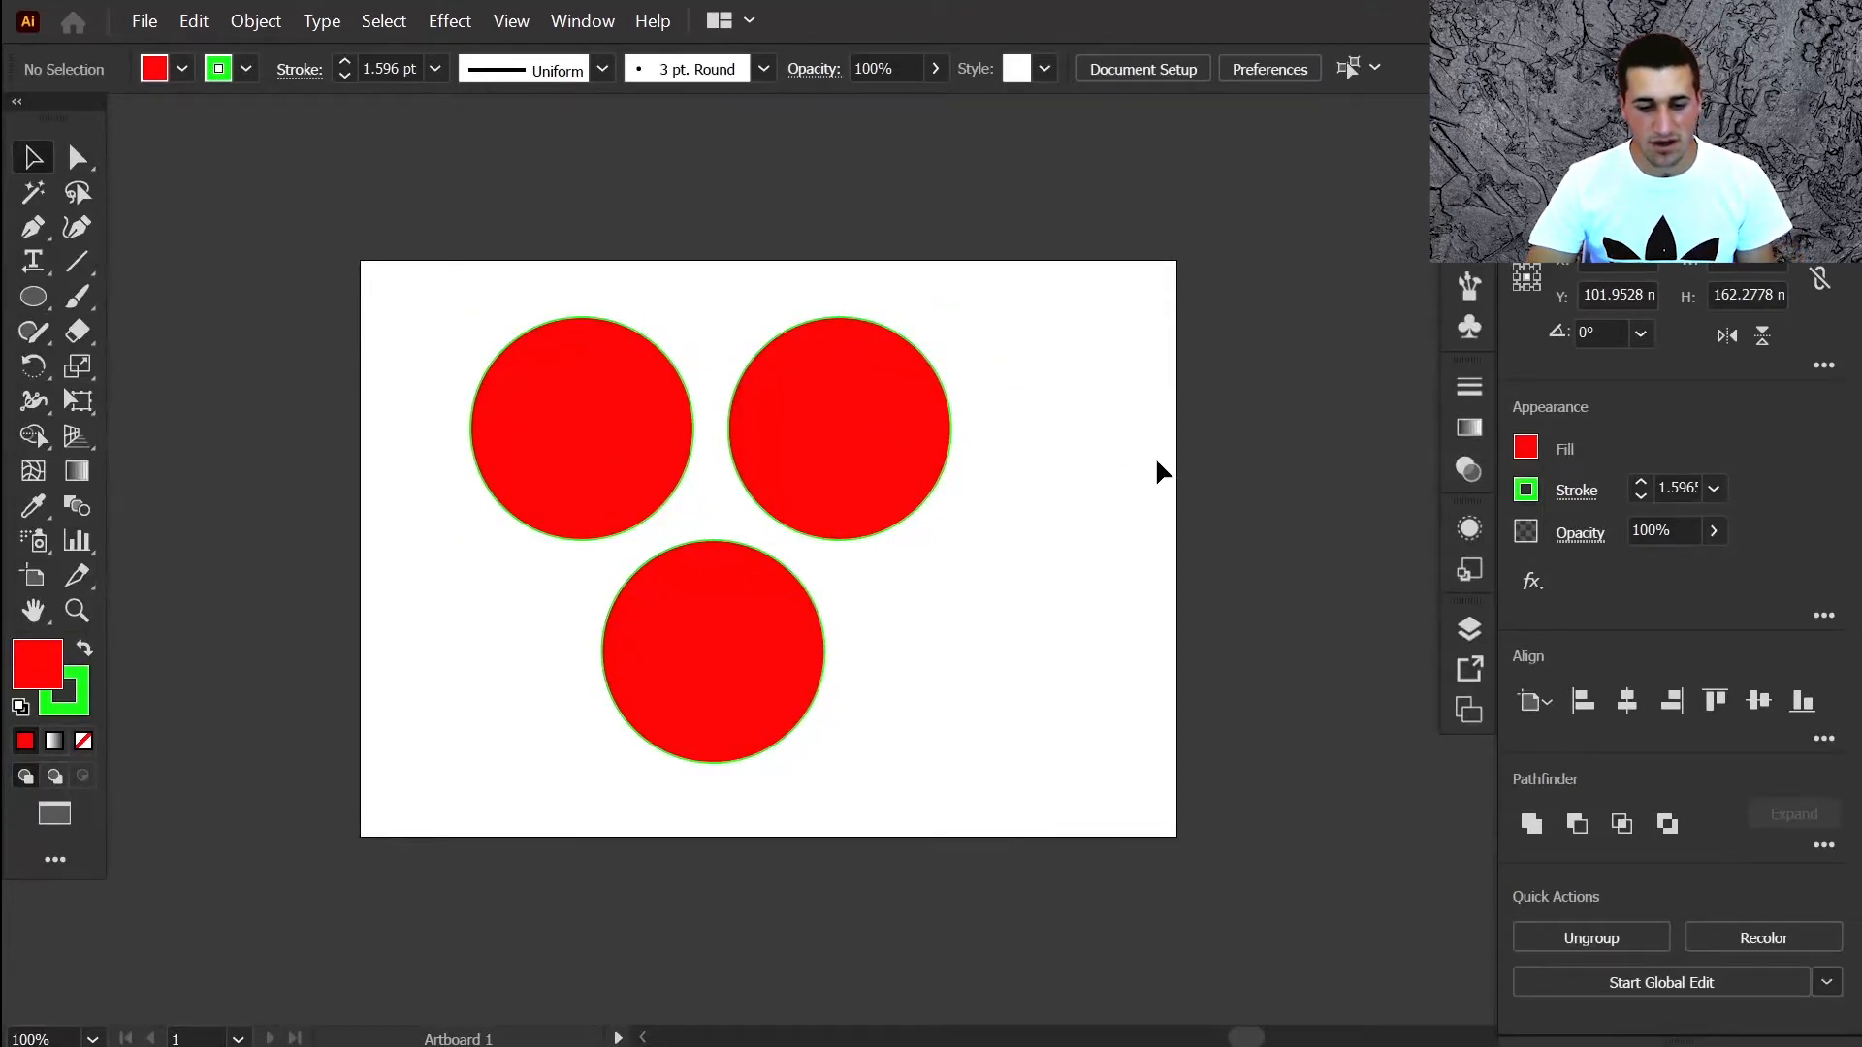
drag(874, 426, 814, 441)
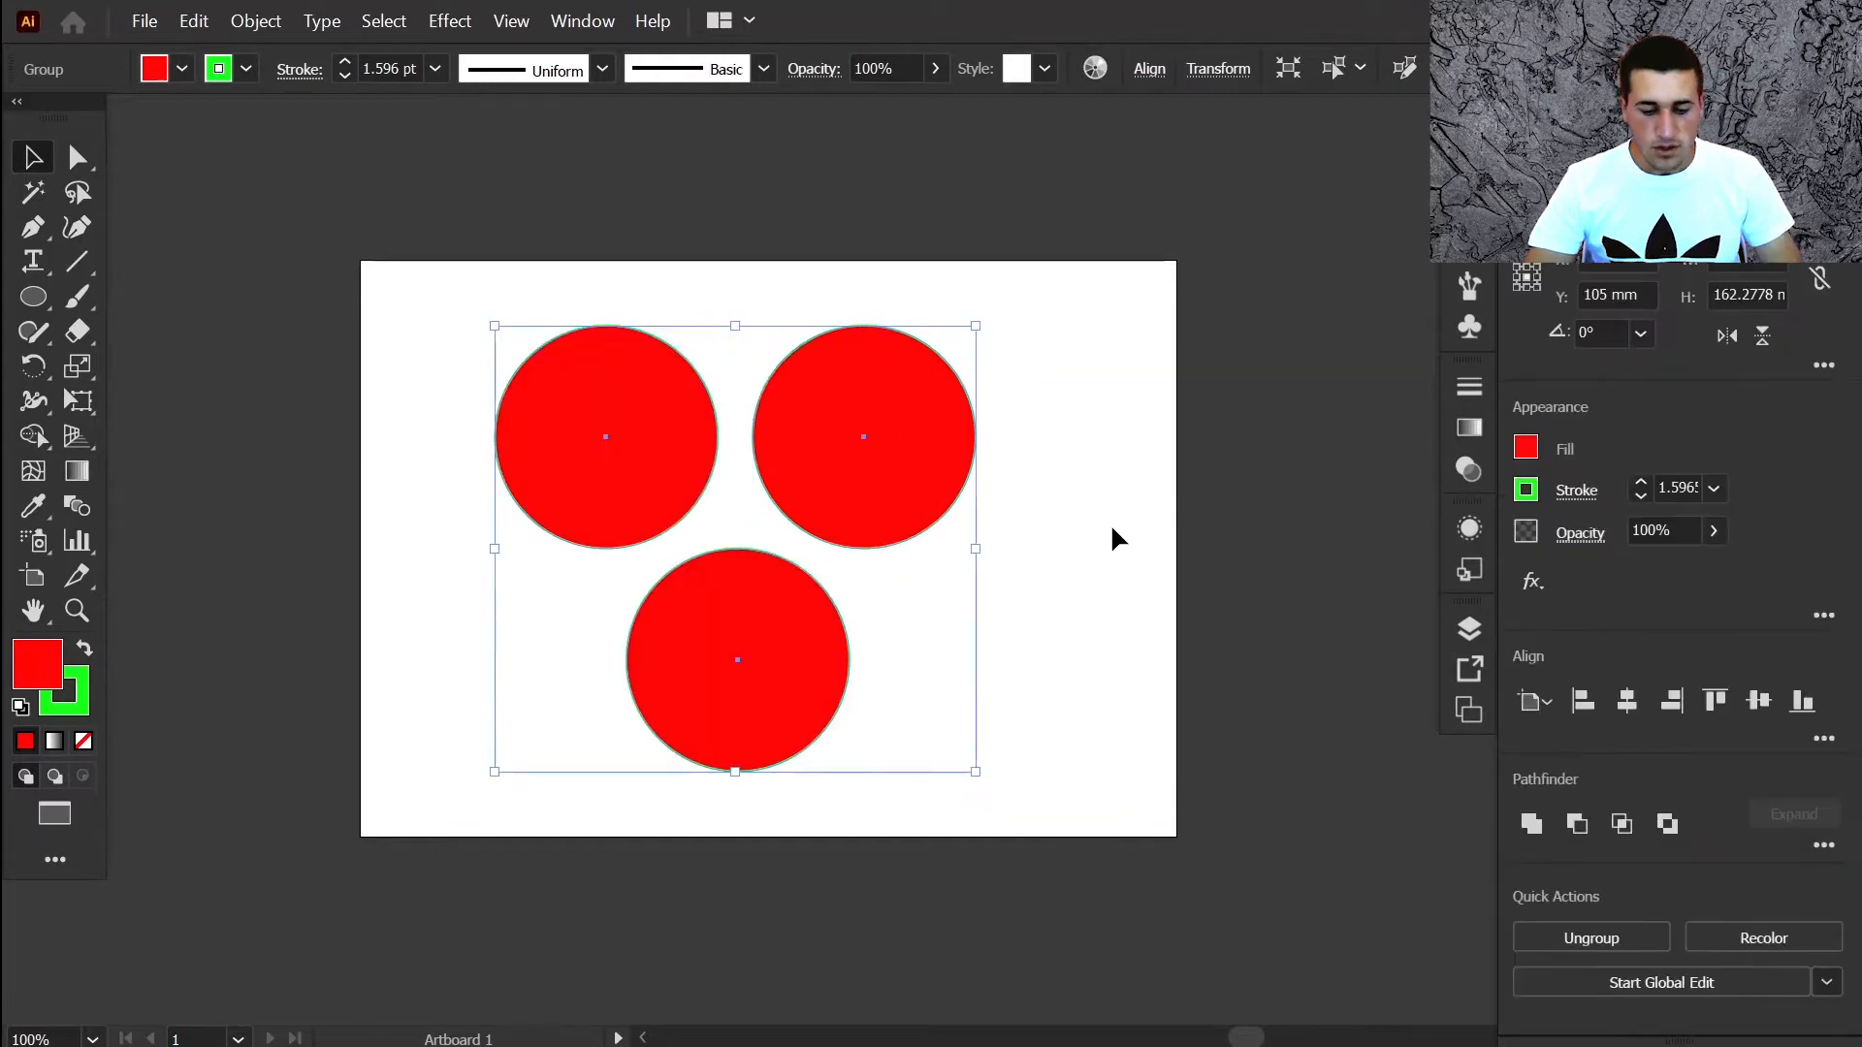
key(ctrl+shift+b)
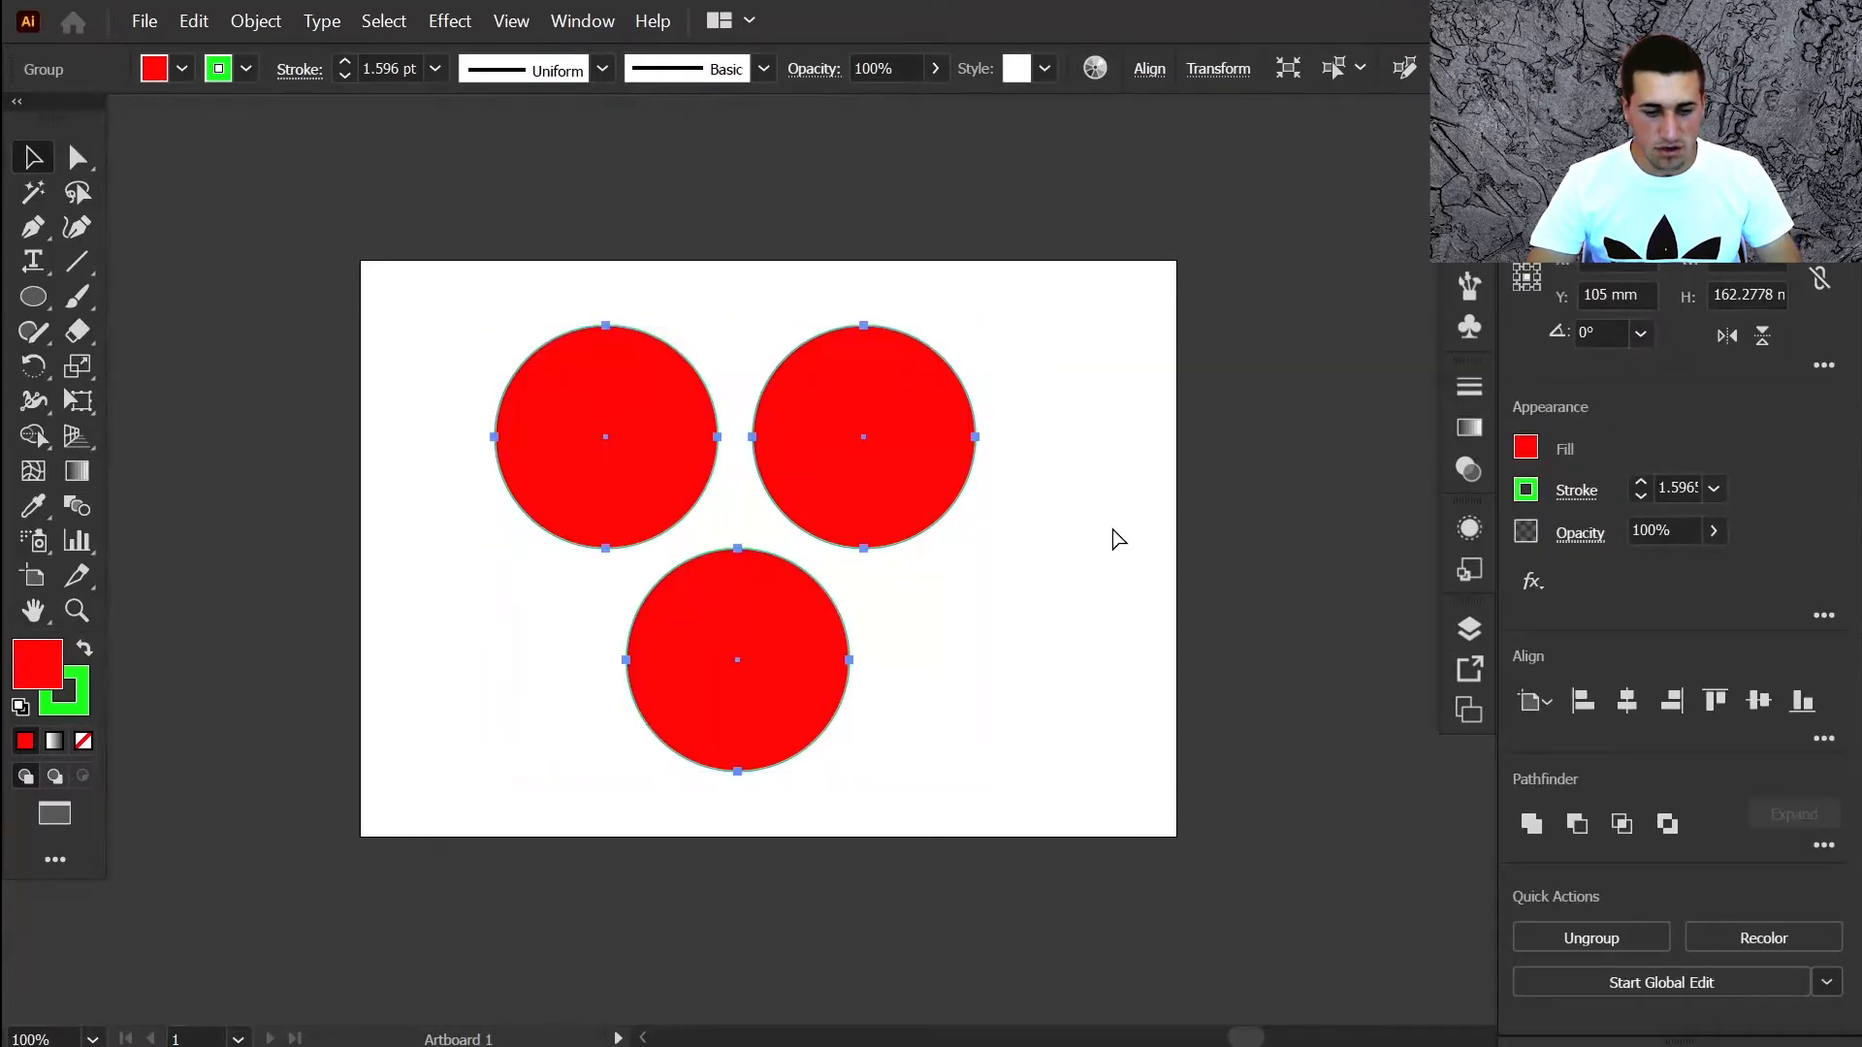
key(ctrl+shift+g)
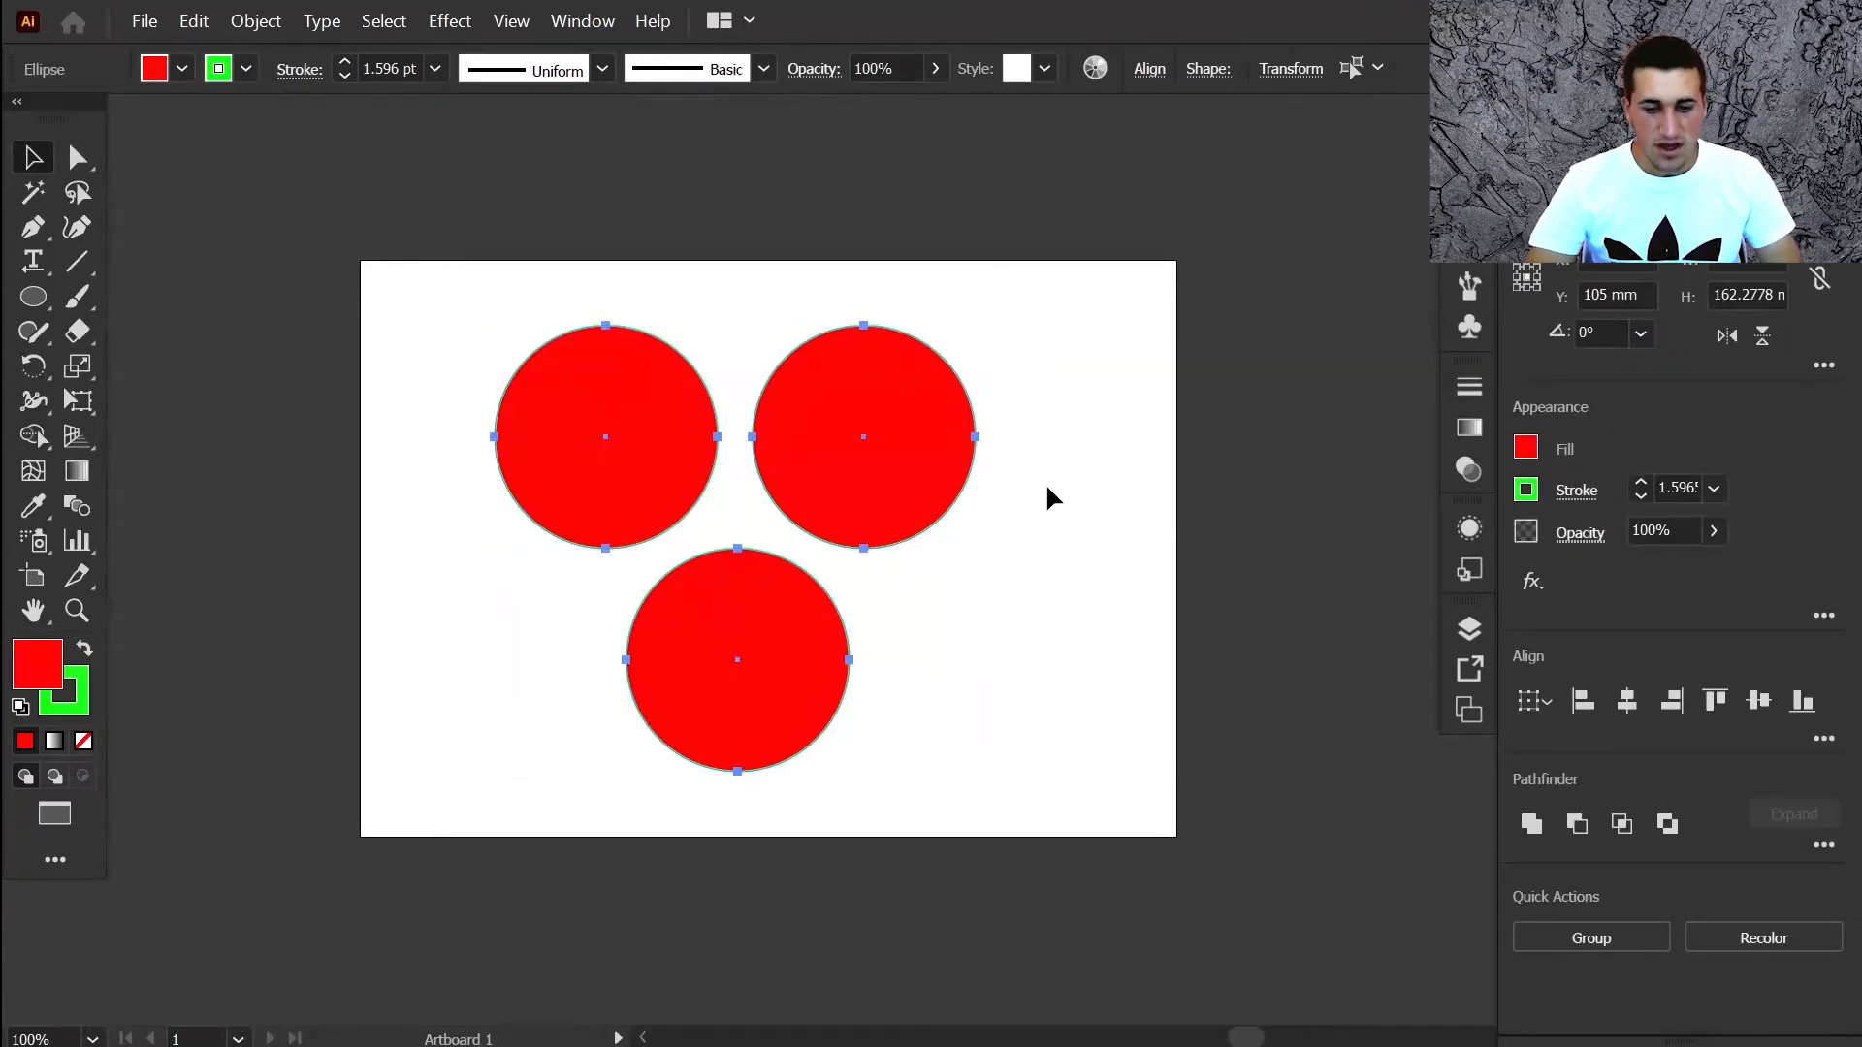
key(ctrl+shift+b)
click(1034, 291)
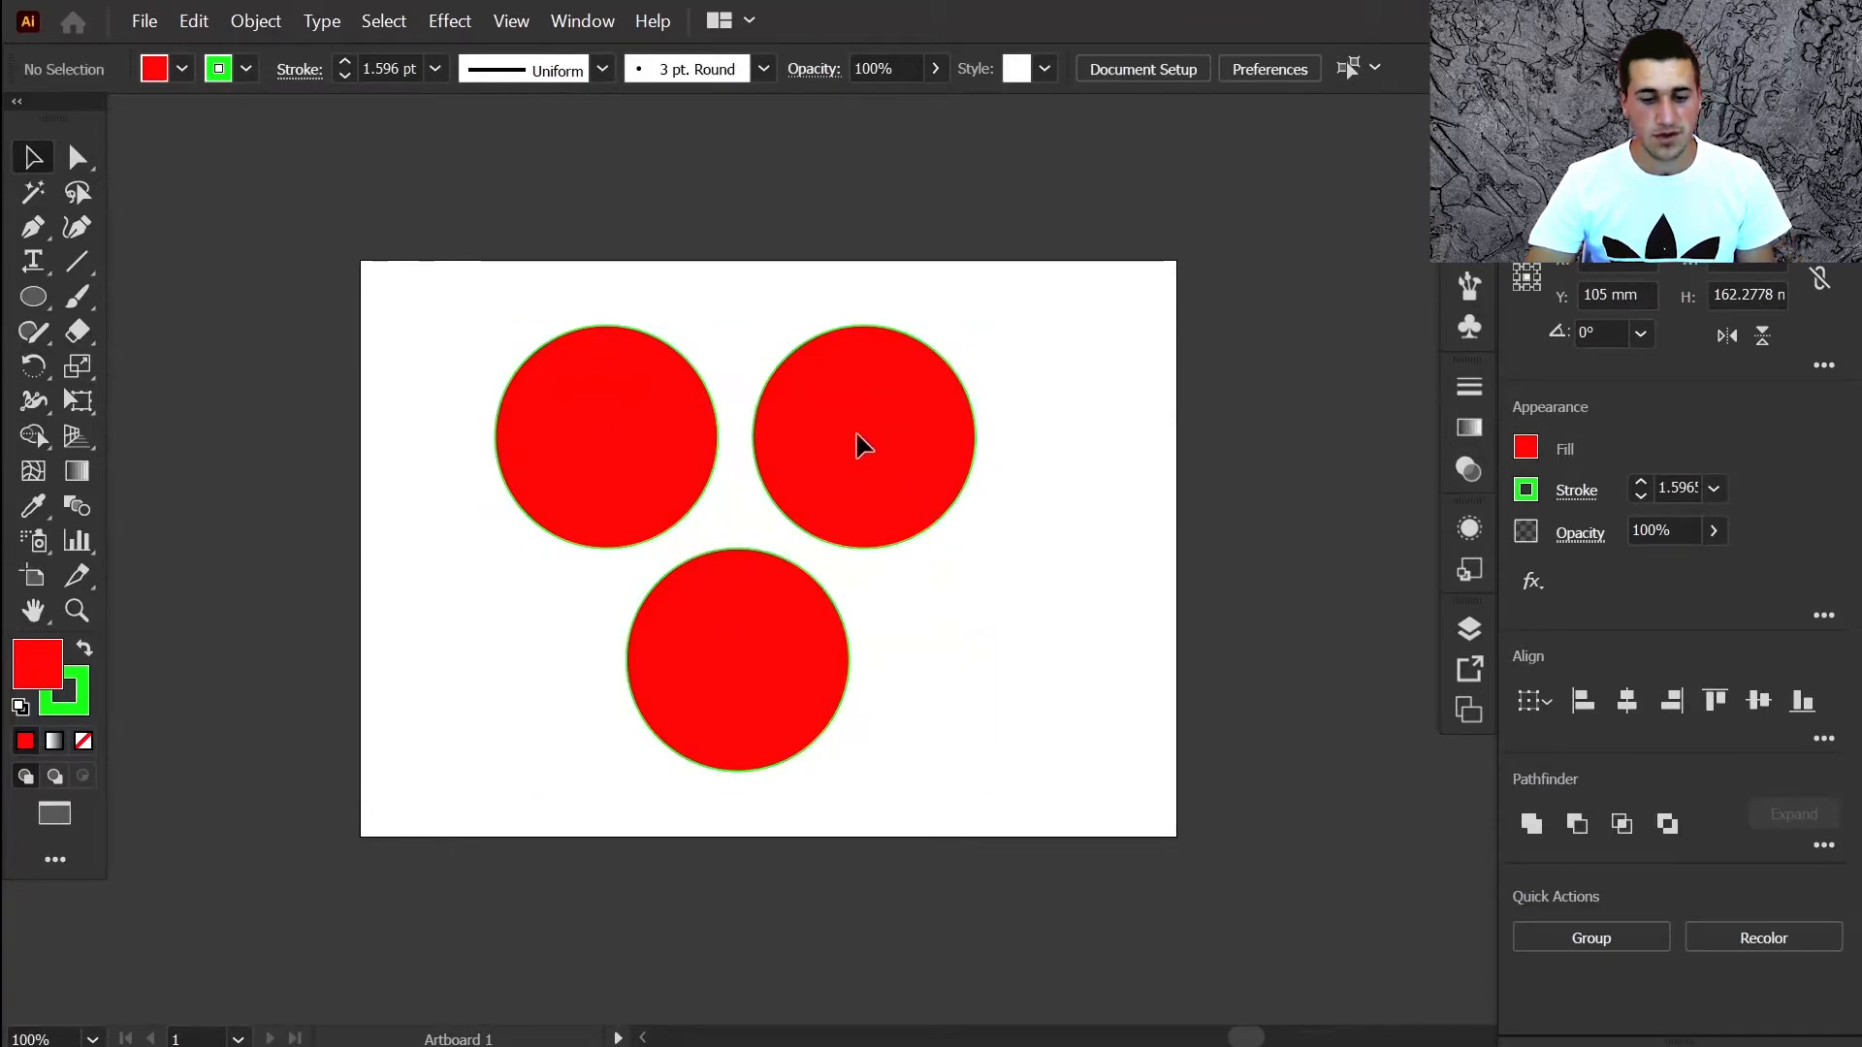
drag(862, 434, 990, 410)
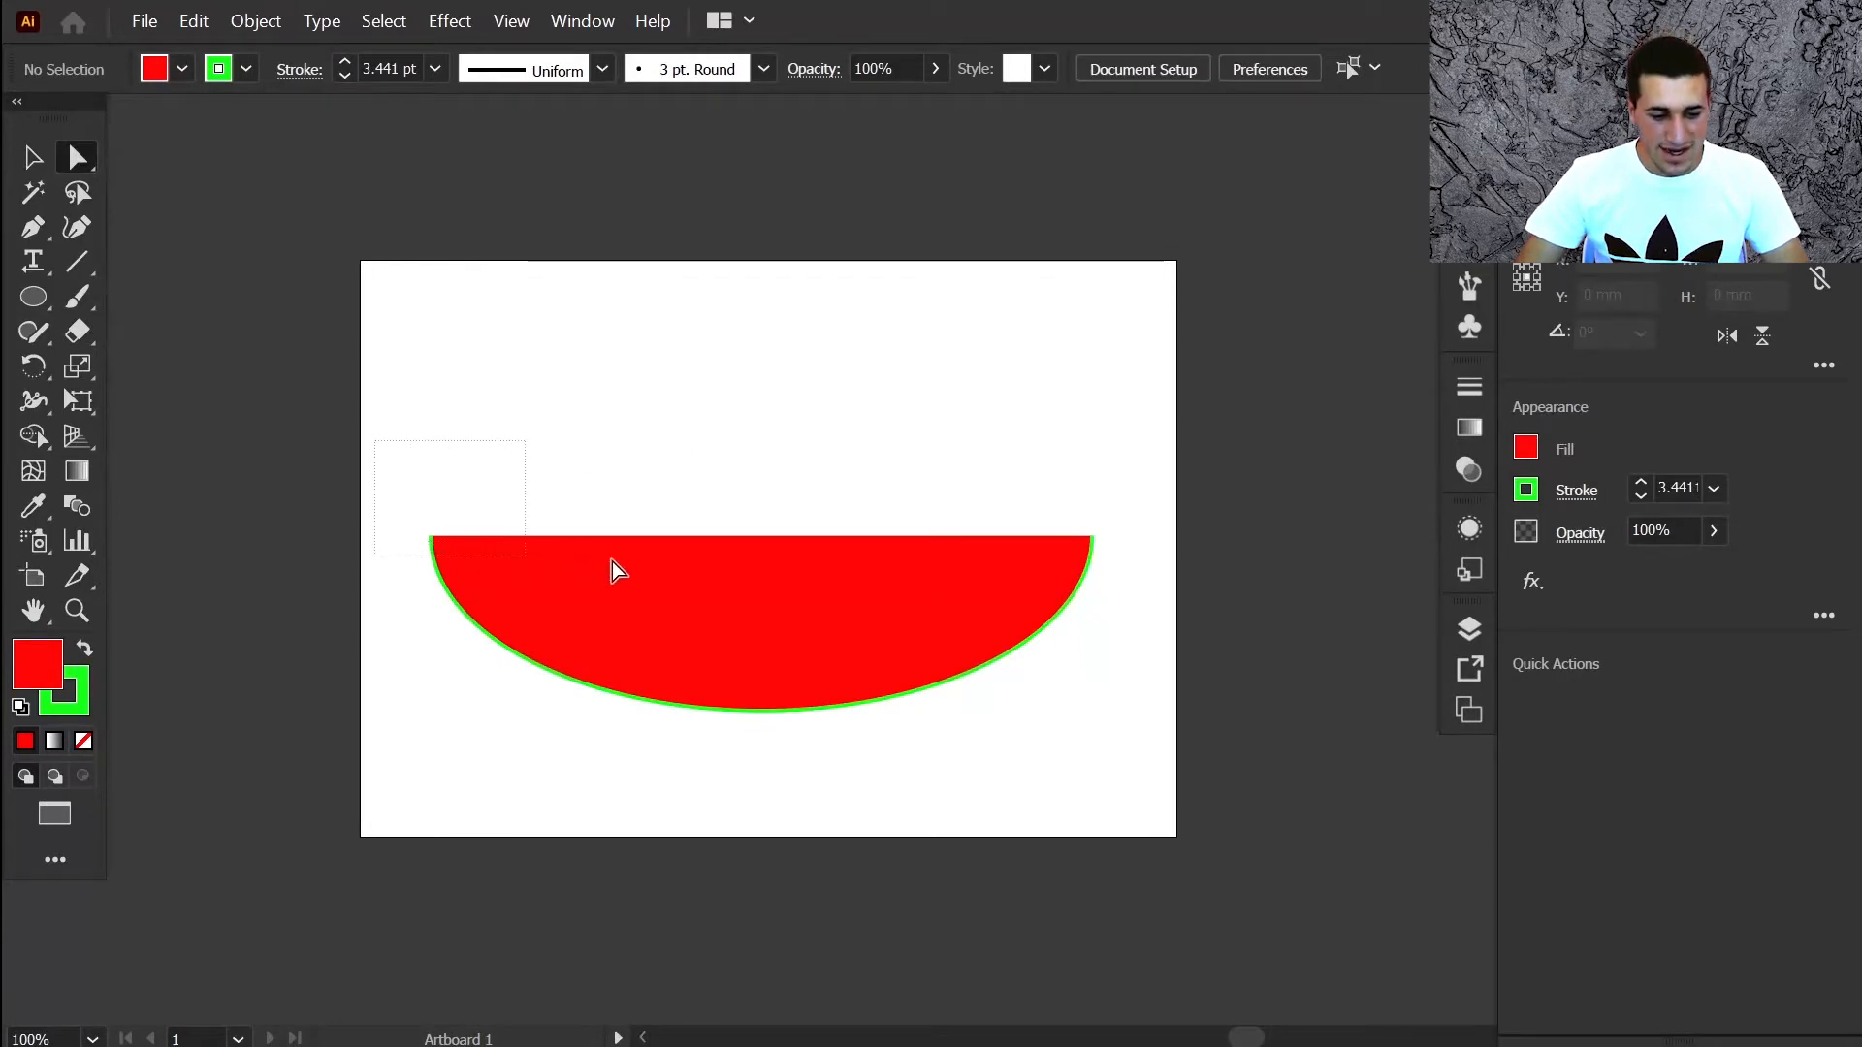
Select the half-ellipse's top-left and top-right anchors, then the whole path
drag(612, 560, 1132, 594)
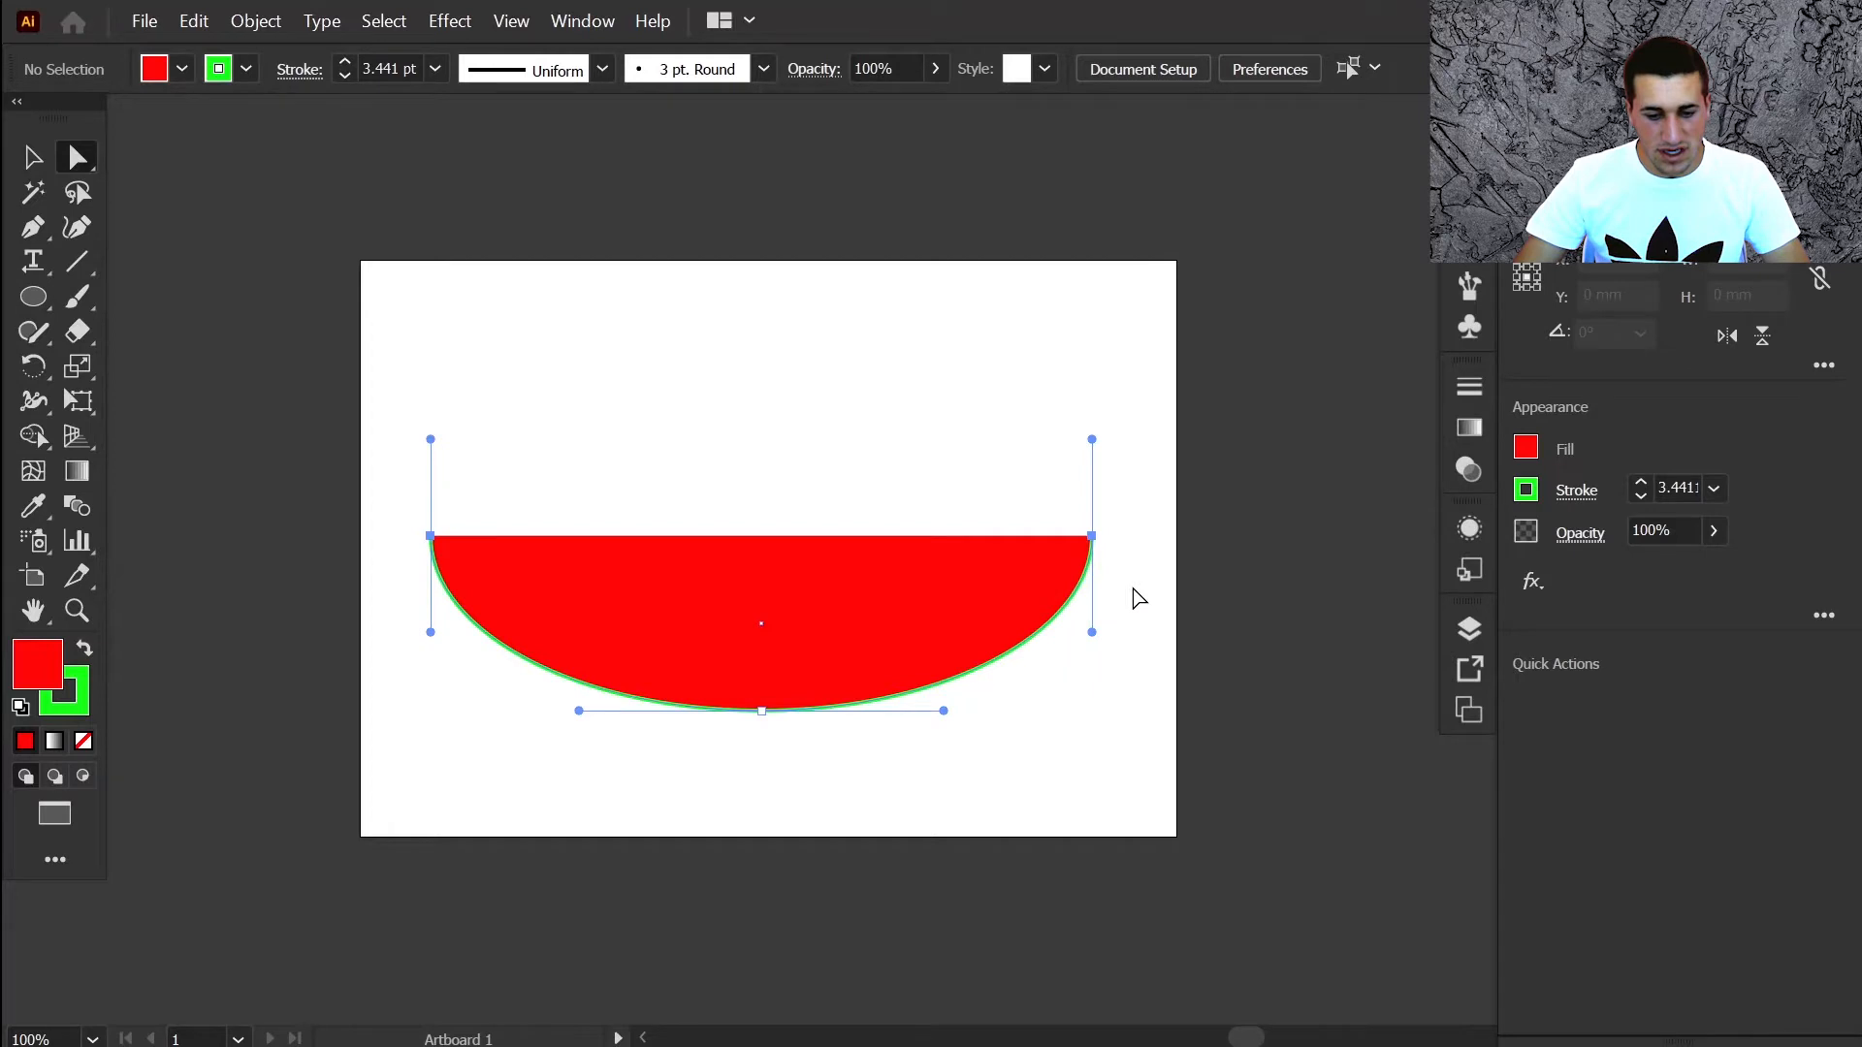
click(546, 357)
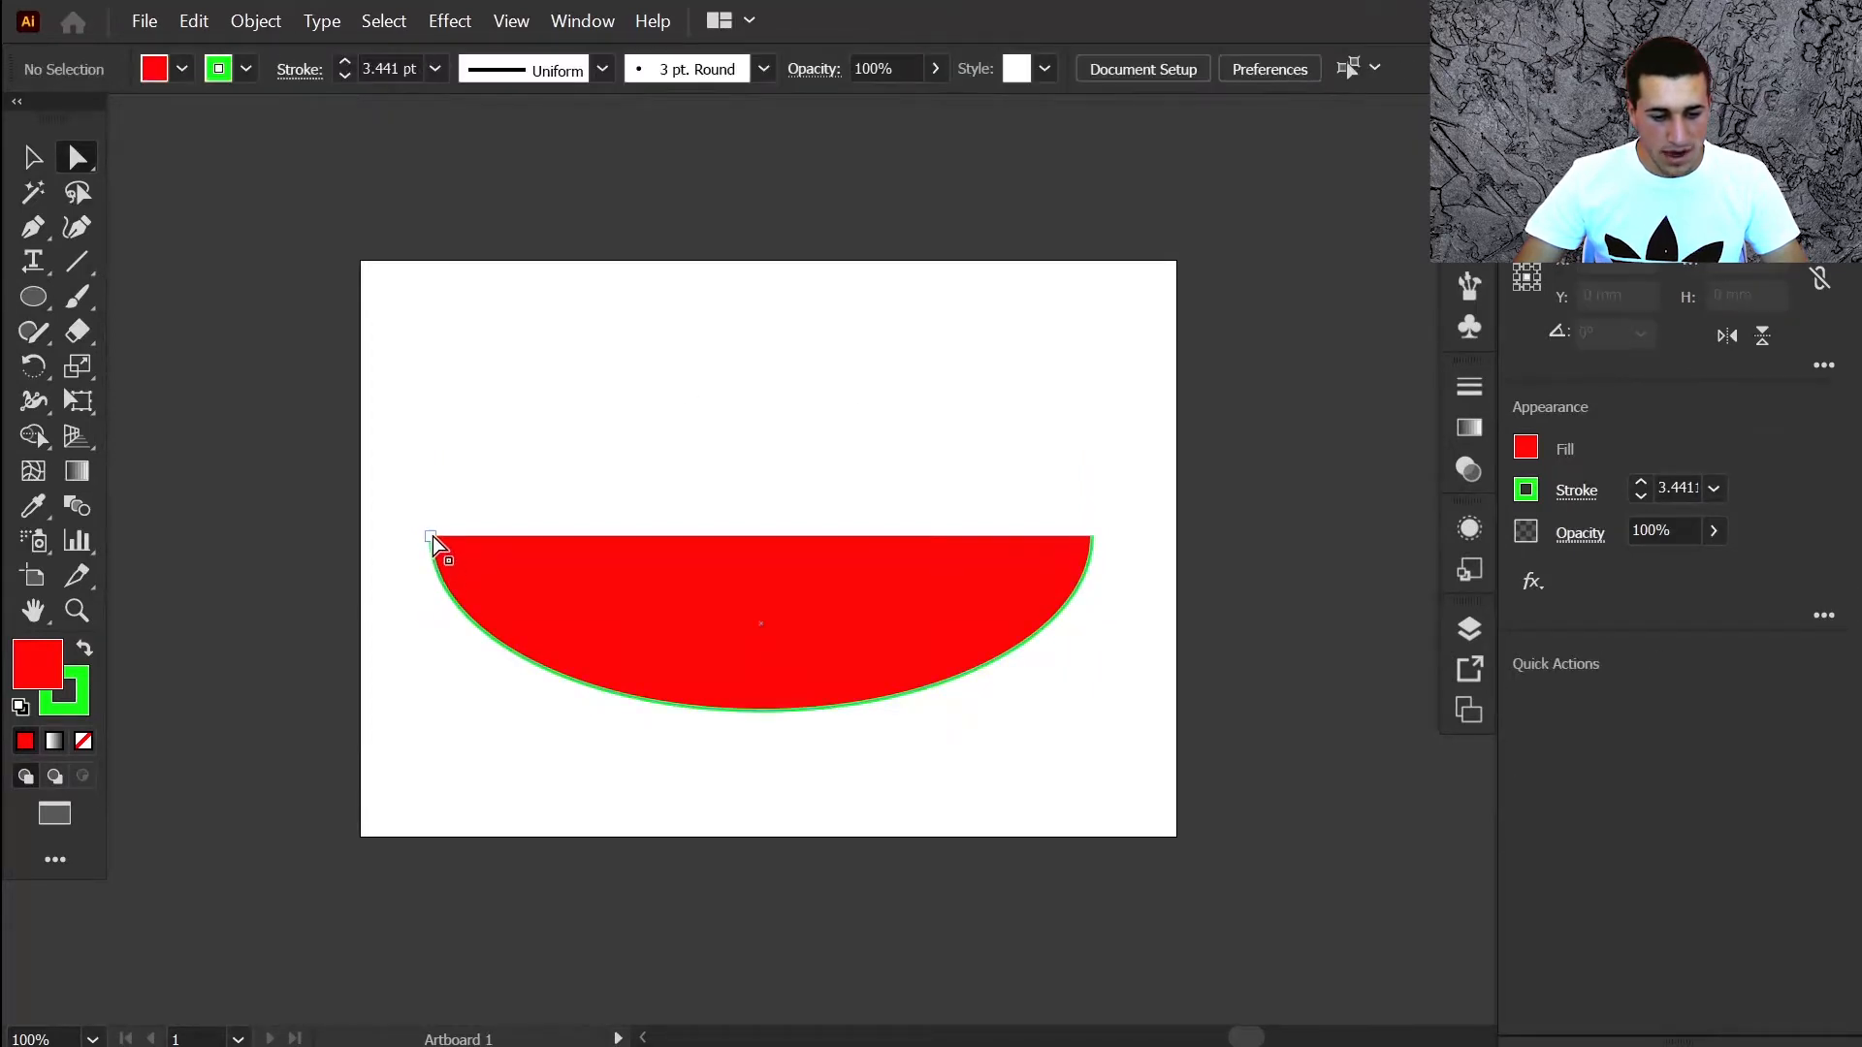
click(432, 536)
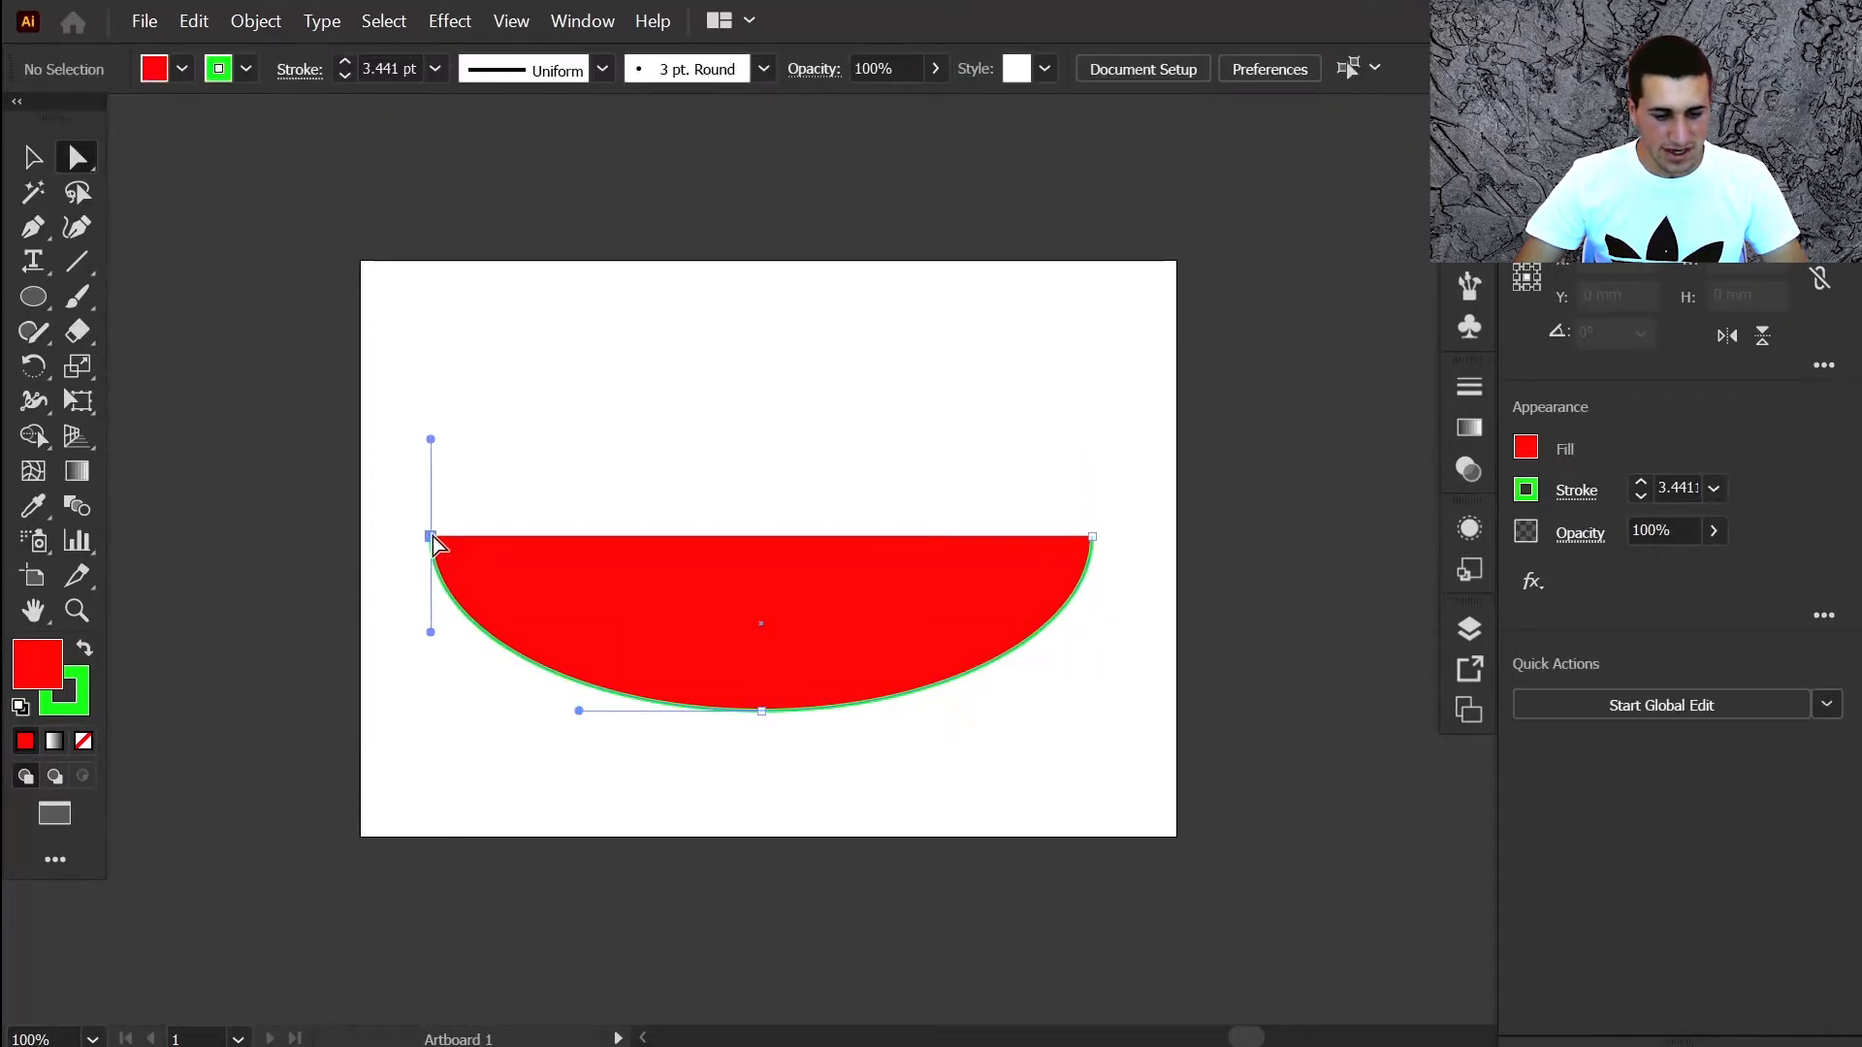
shift+click(1092, 536)
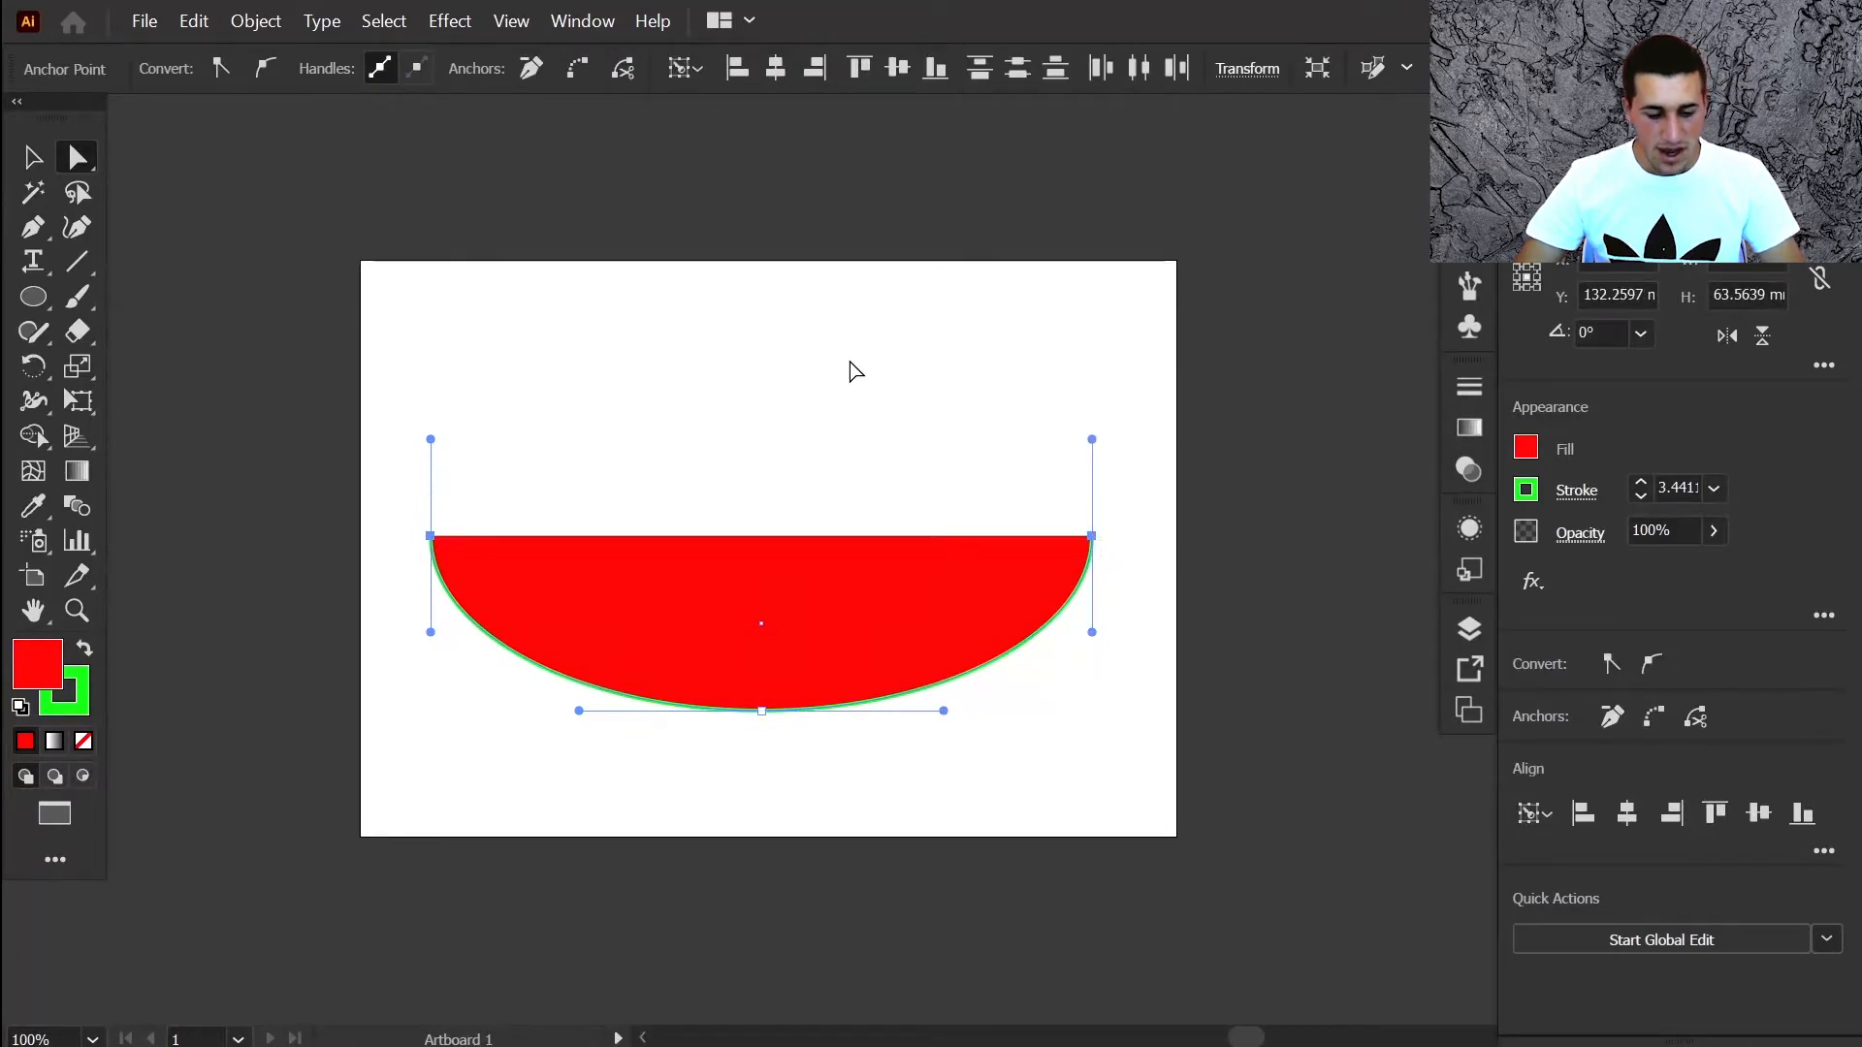
key(ctrl)
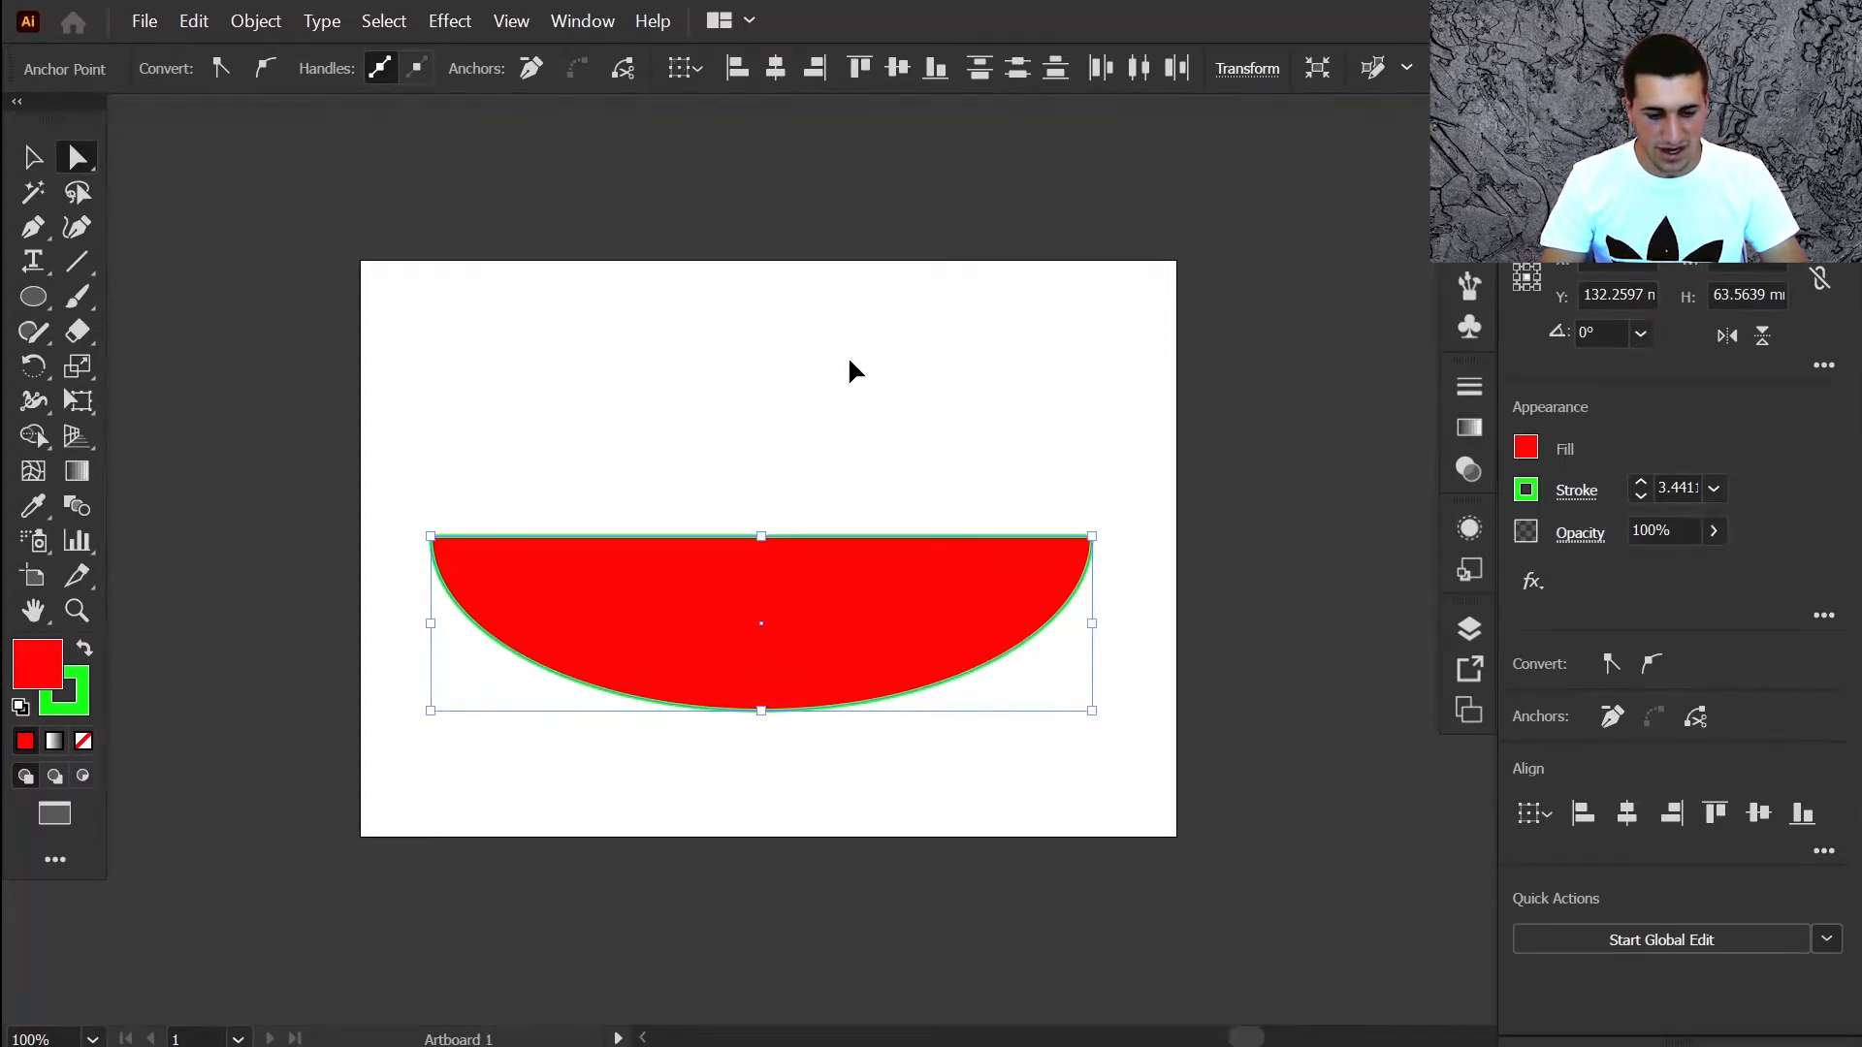
click(819, 373)
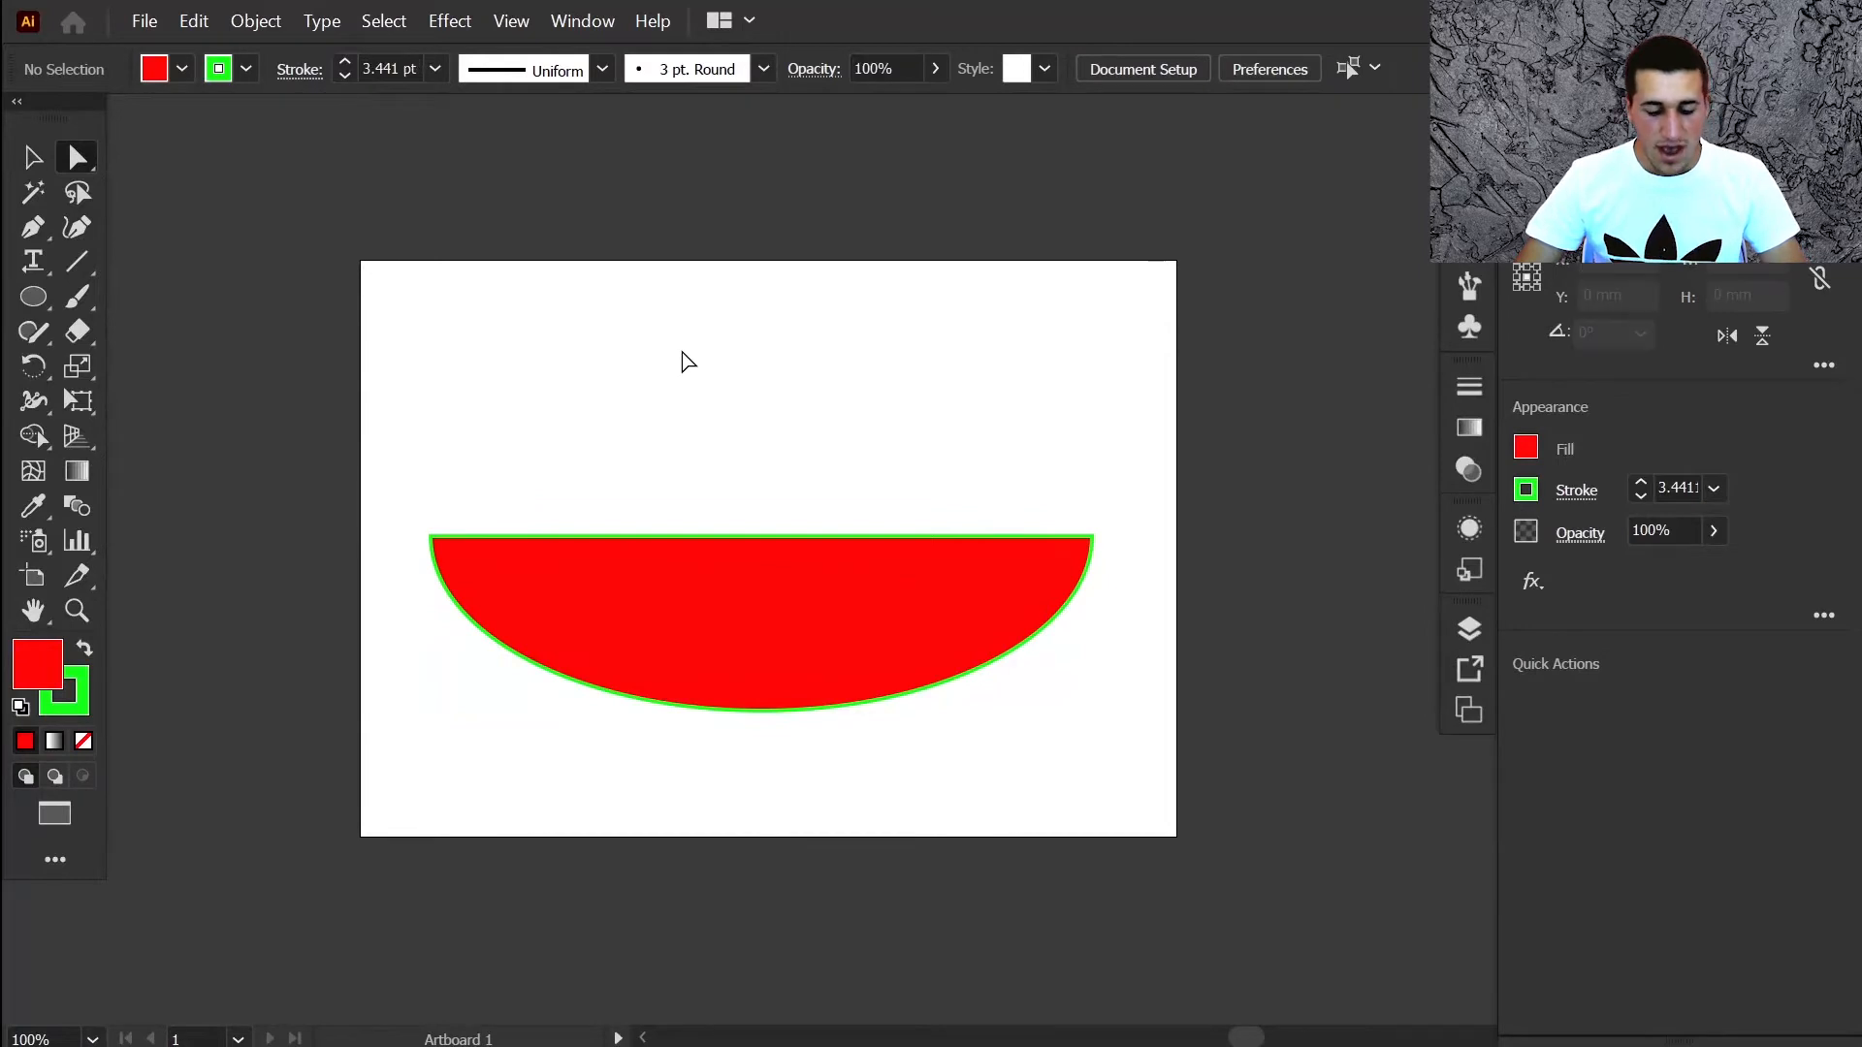
key(ctrl+a)
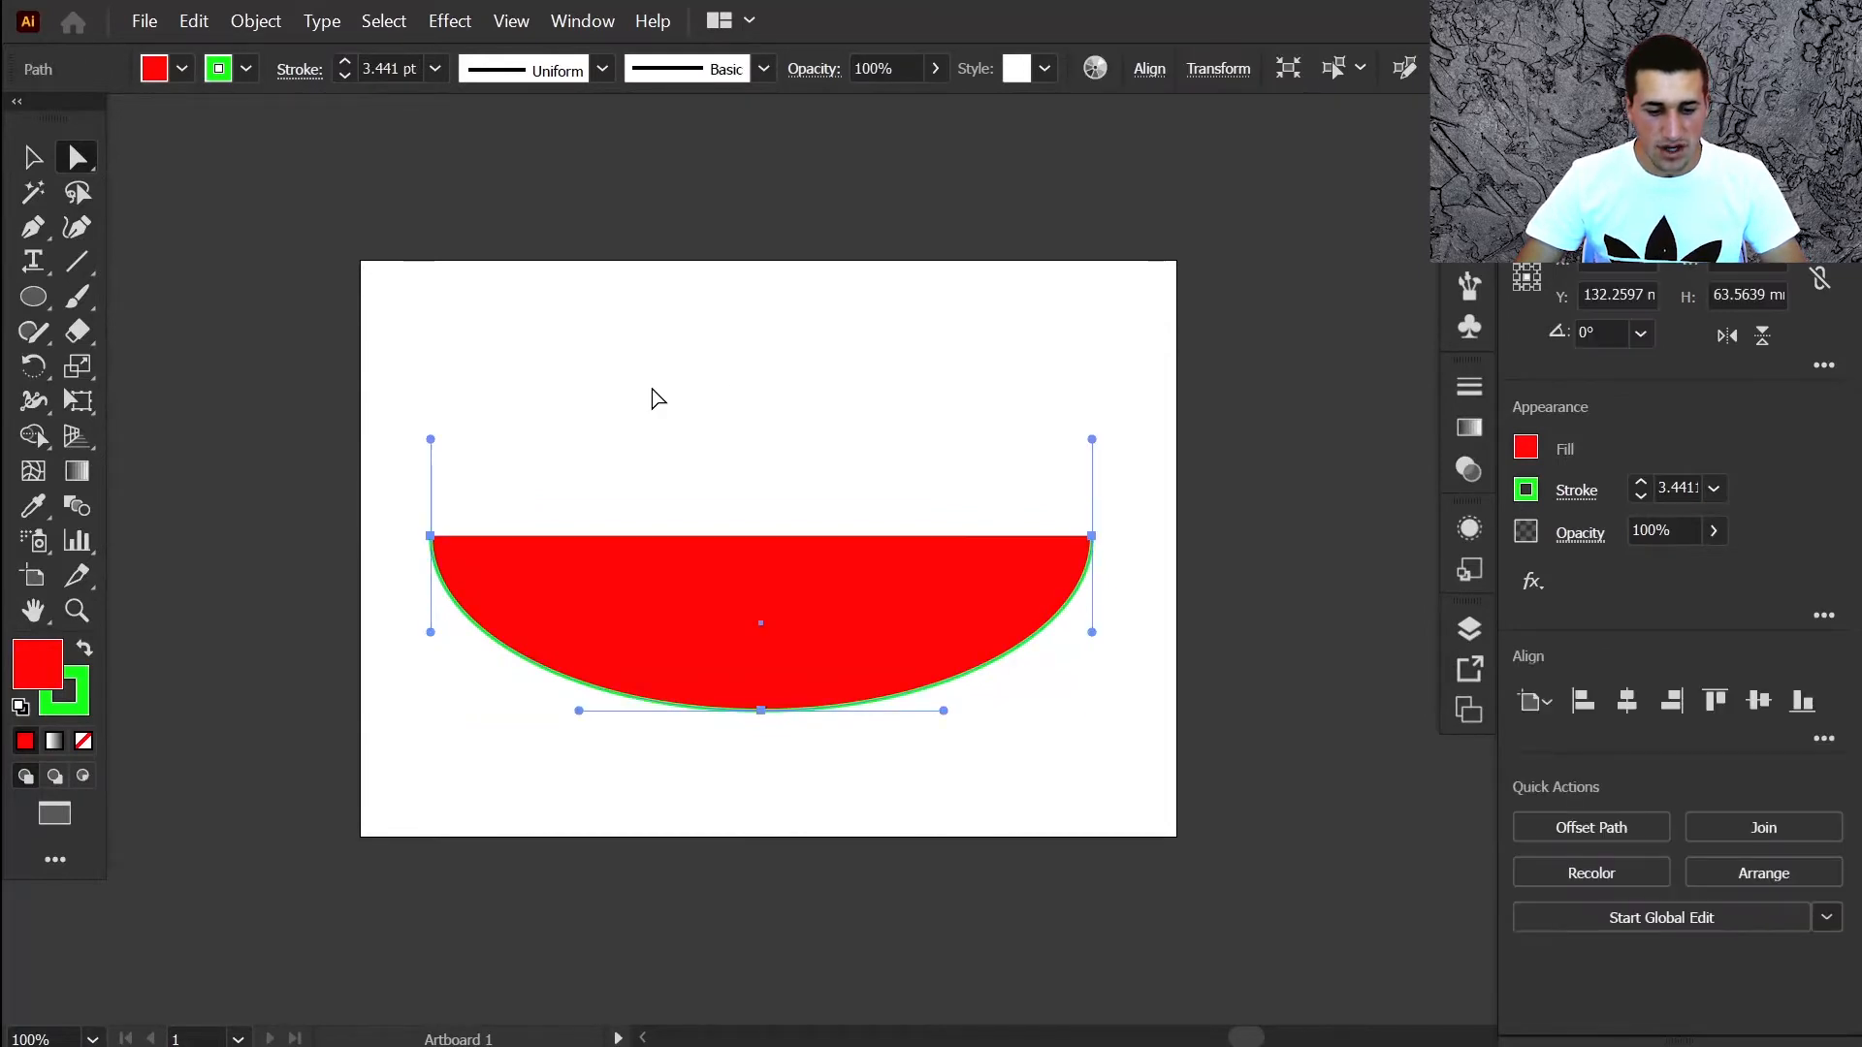
Close the red shape with a curved top edge using the Curvature tool
click(74, 229)
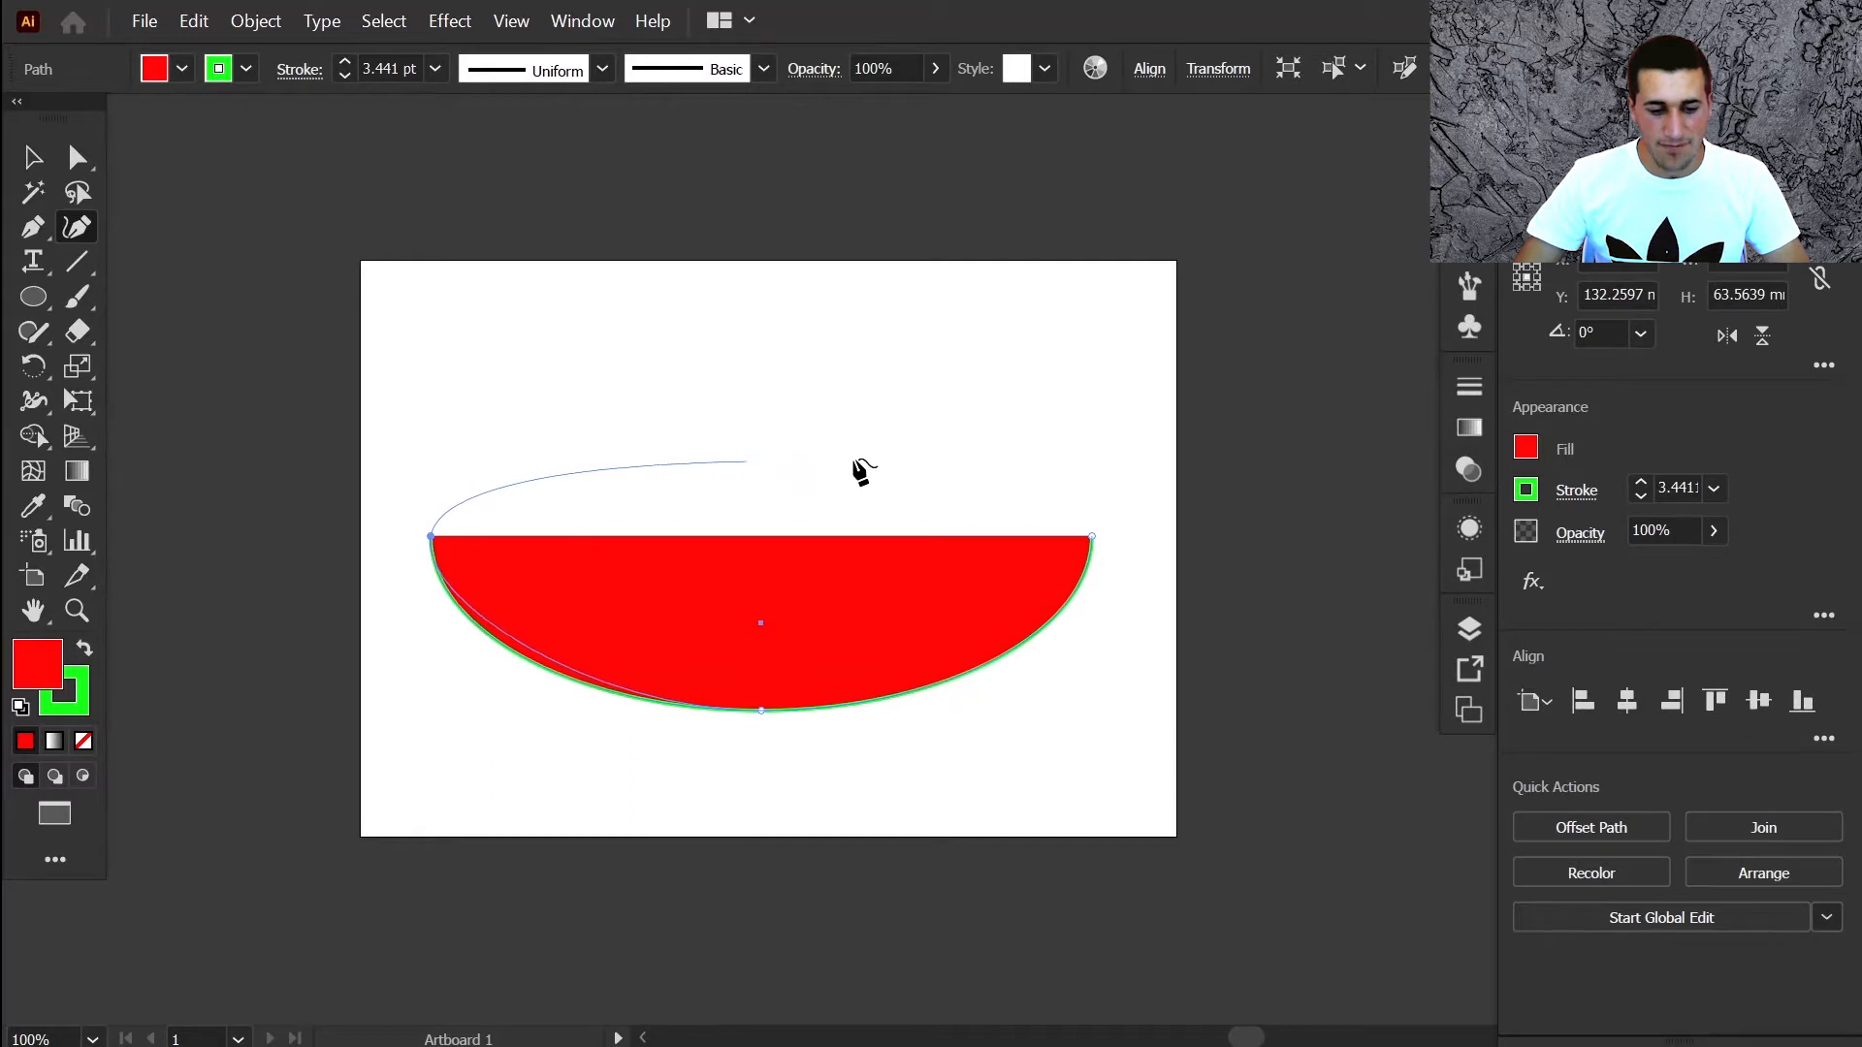
click(1091, 536)
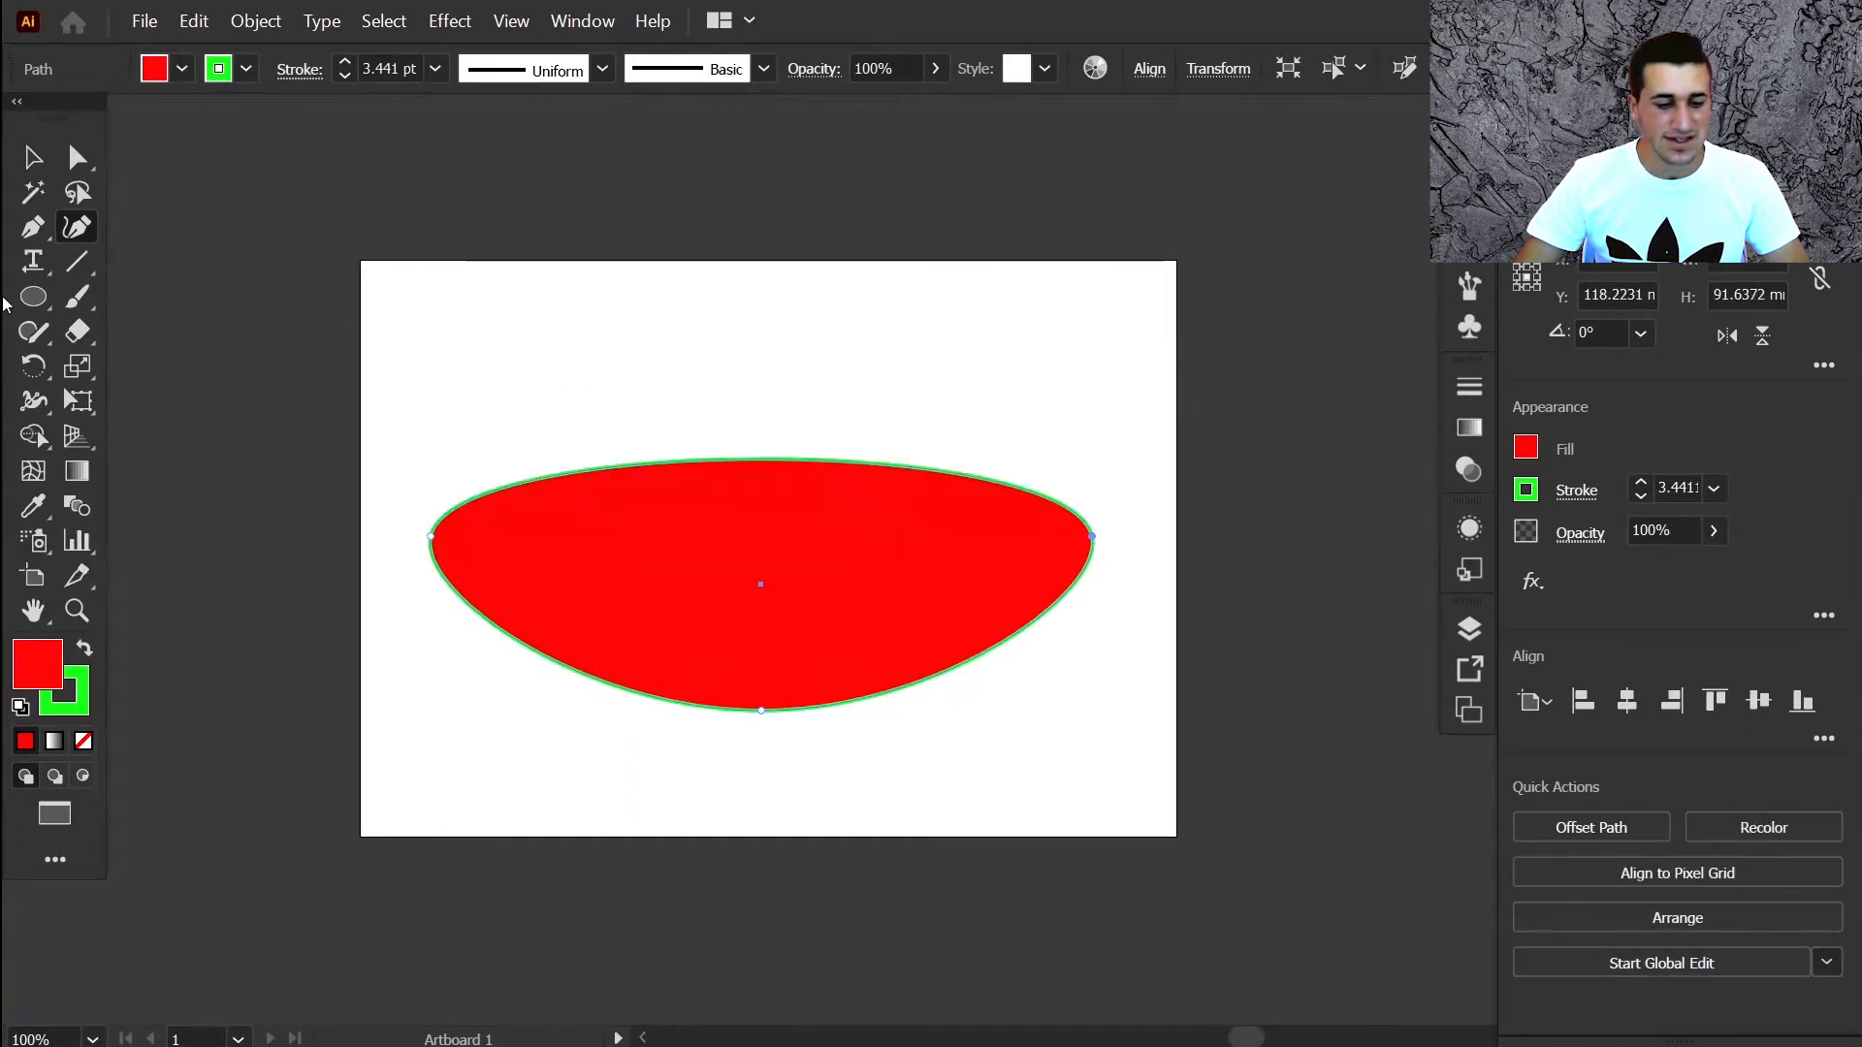
click(32, 153)
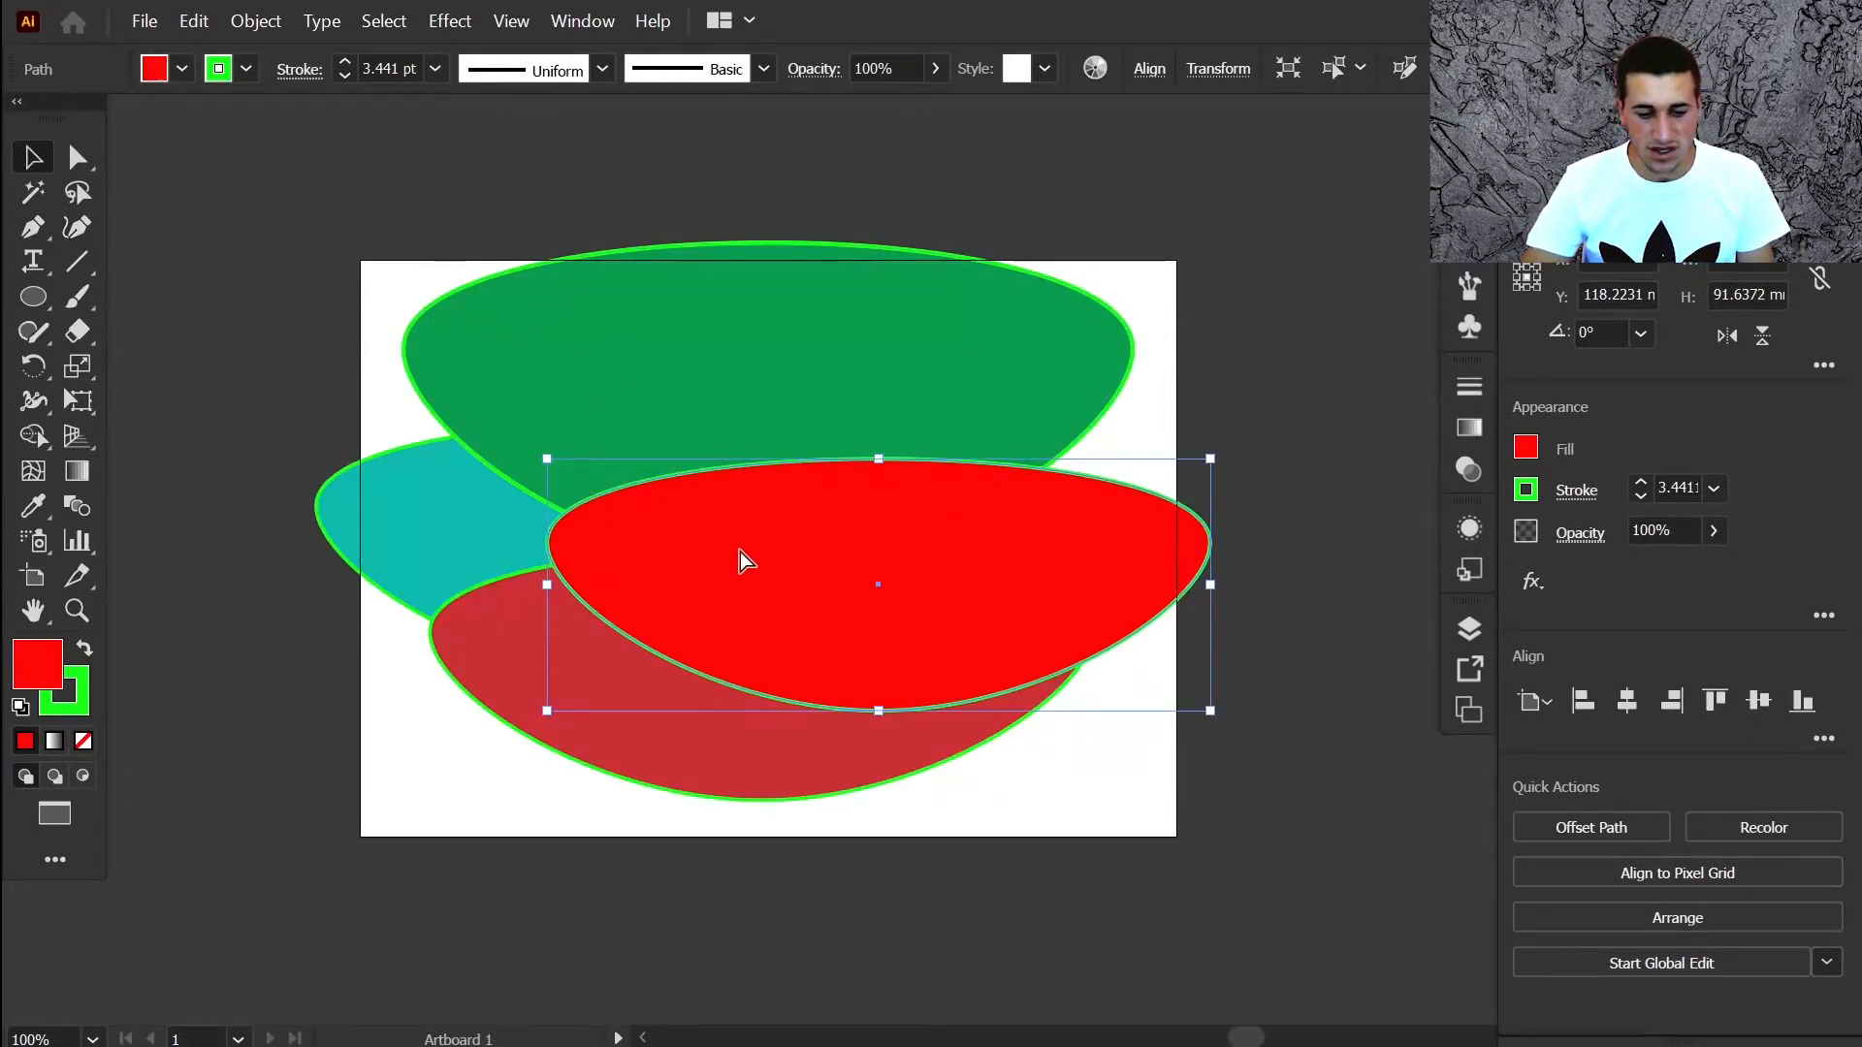
Cycle the selection through the stacked green, teal, yellow and red shapes
key(ctrl+shift+b)
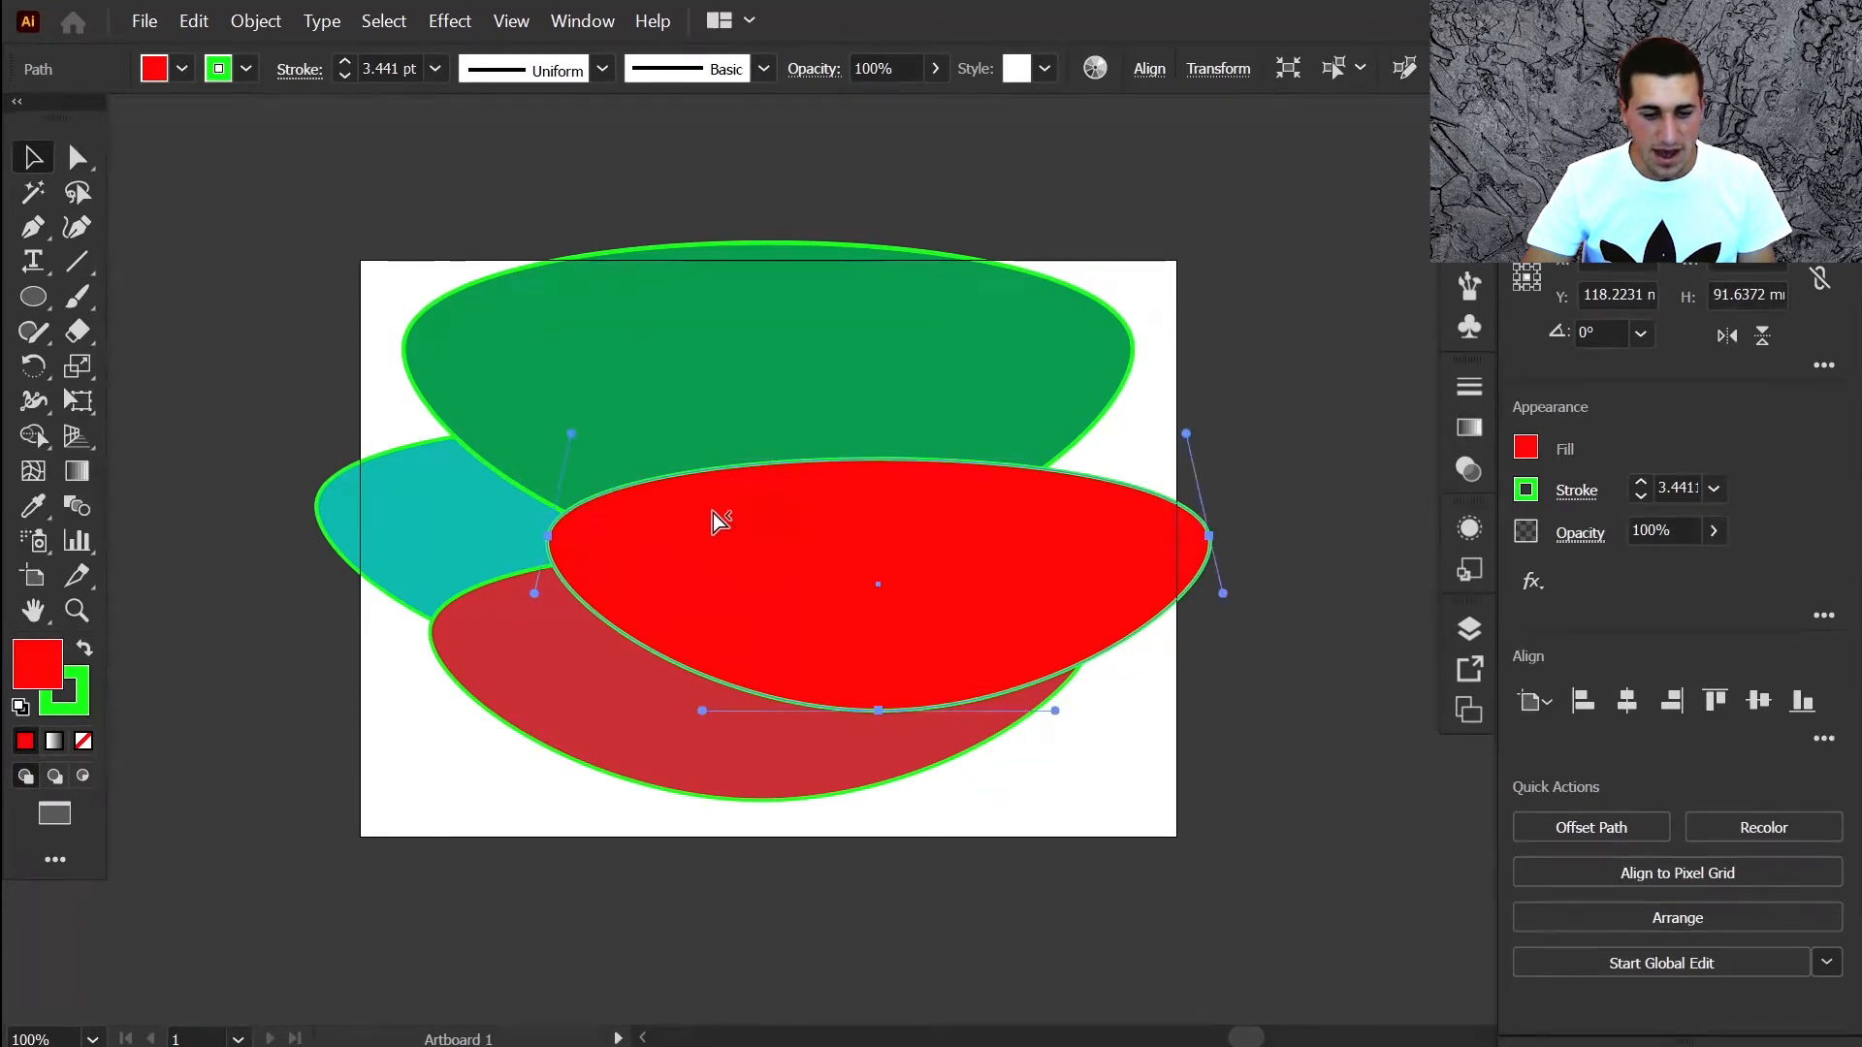
ctrl+click(713, 514)
ctrl+click(713, 514)
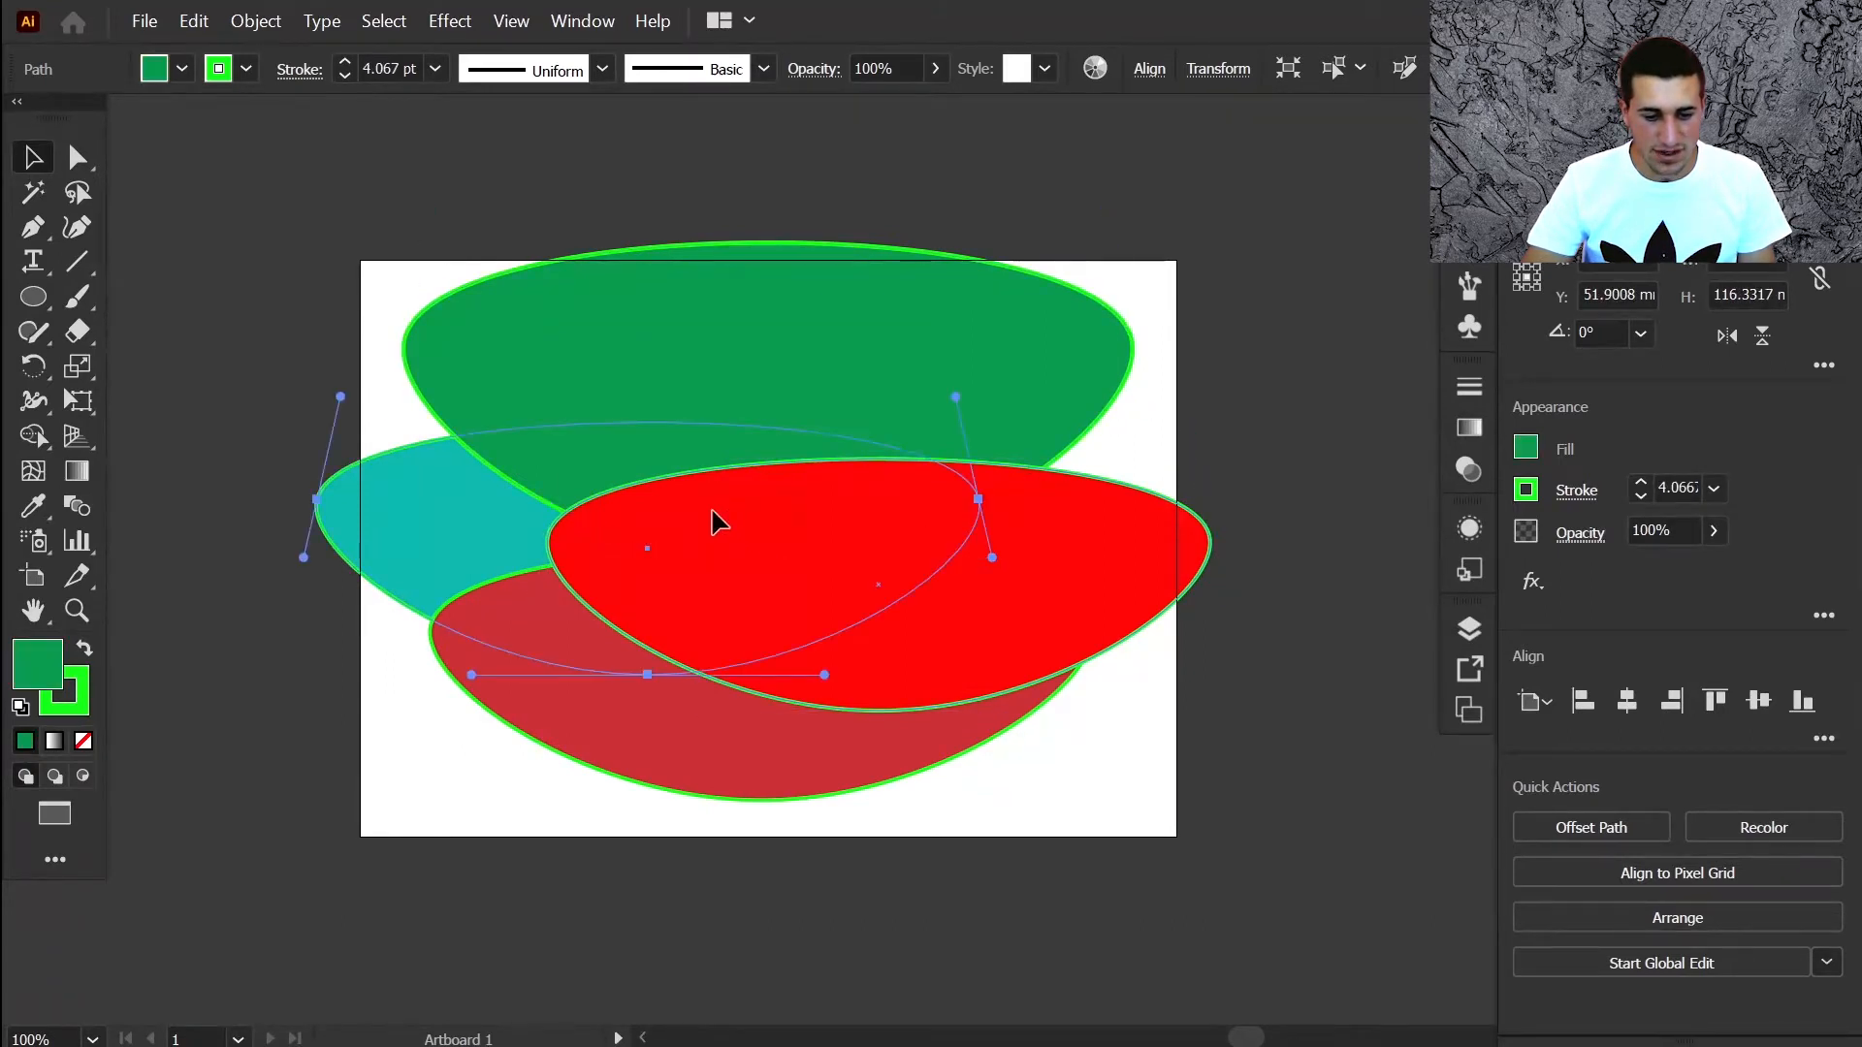
ctrl+click(713, 514)
ctrl+click(713, 514)
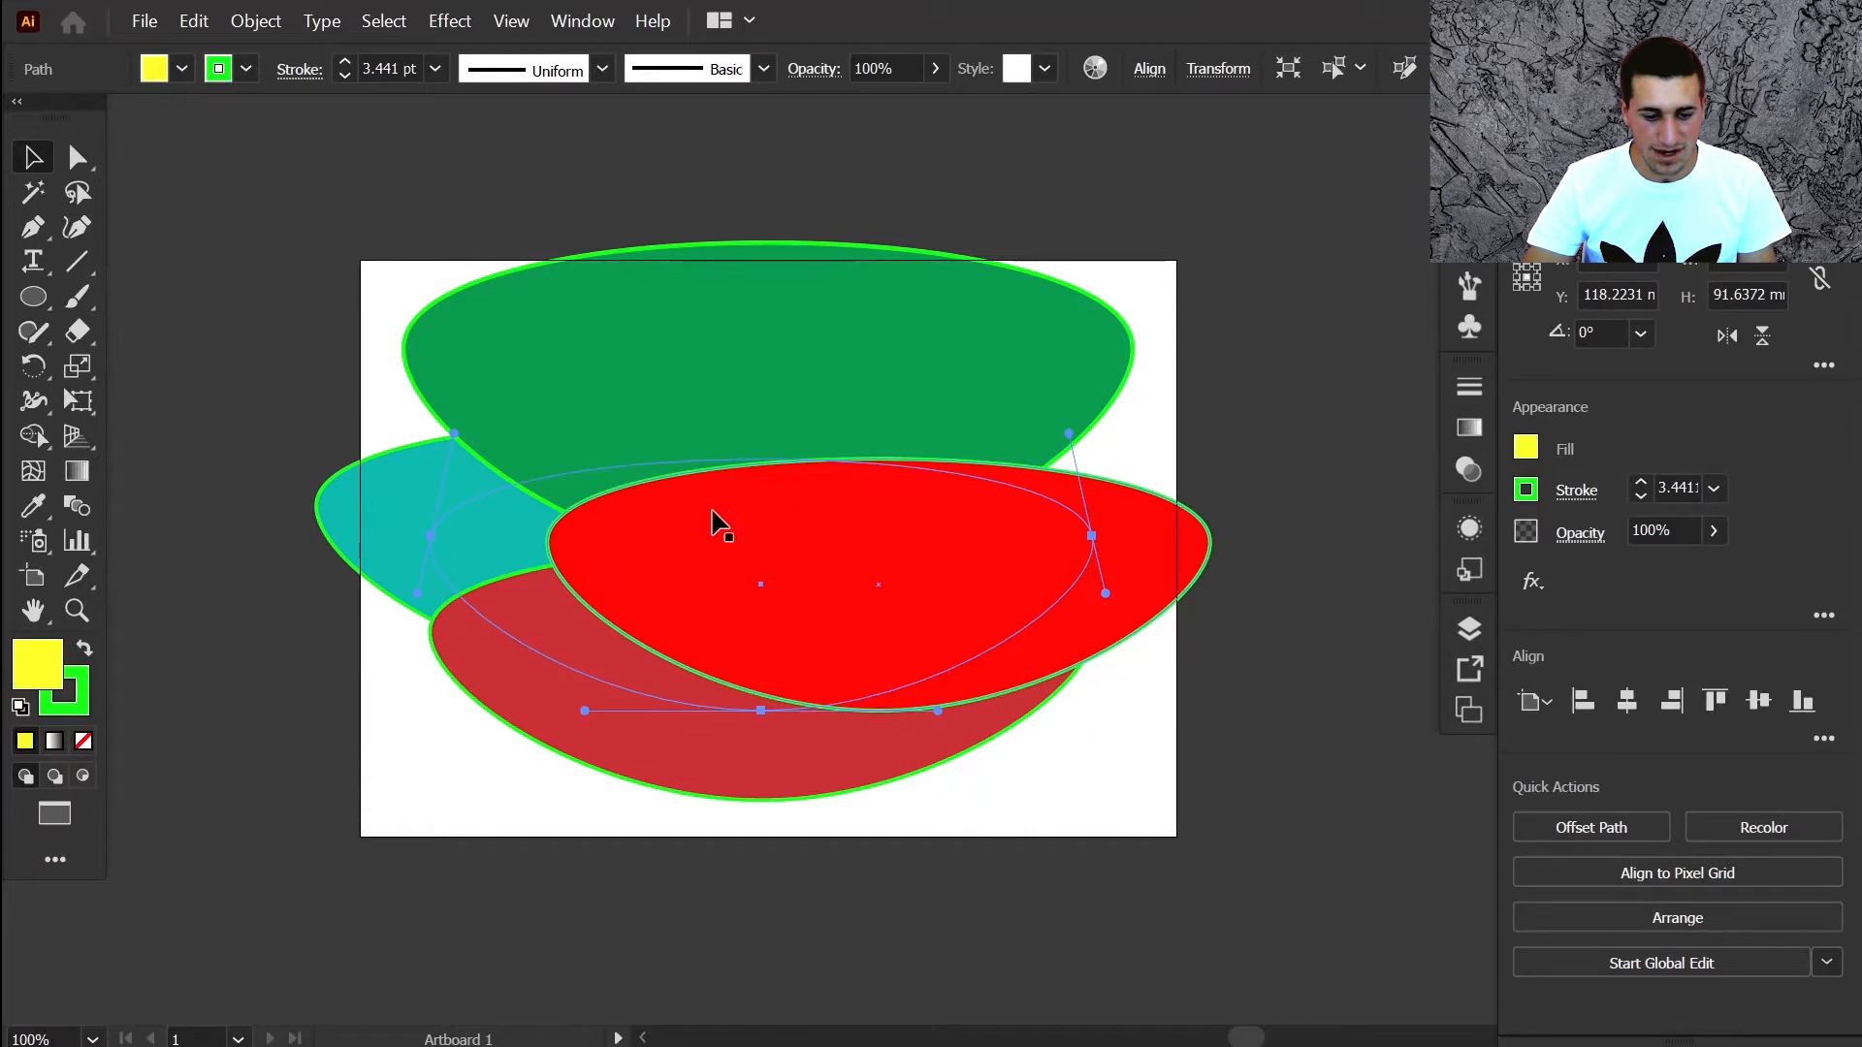
ctrl+click(713, 514)
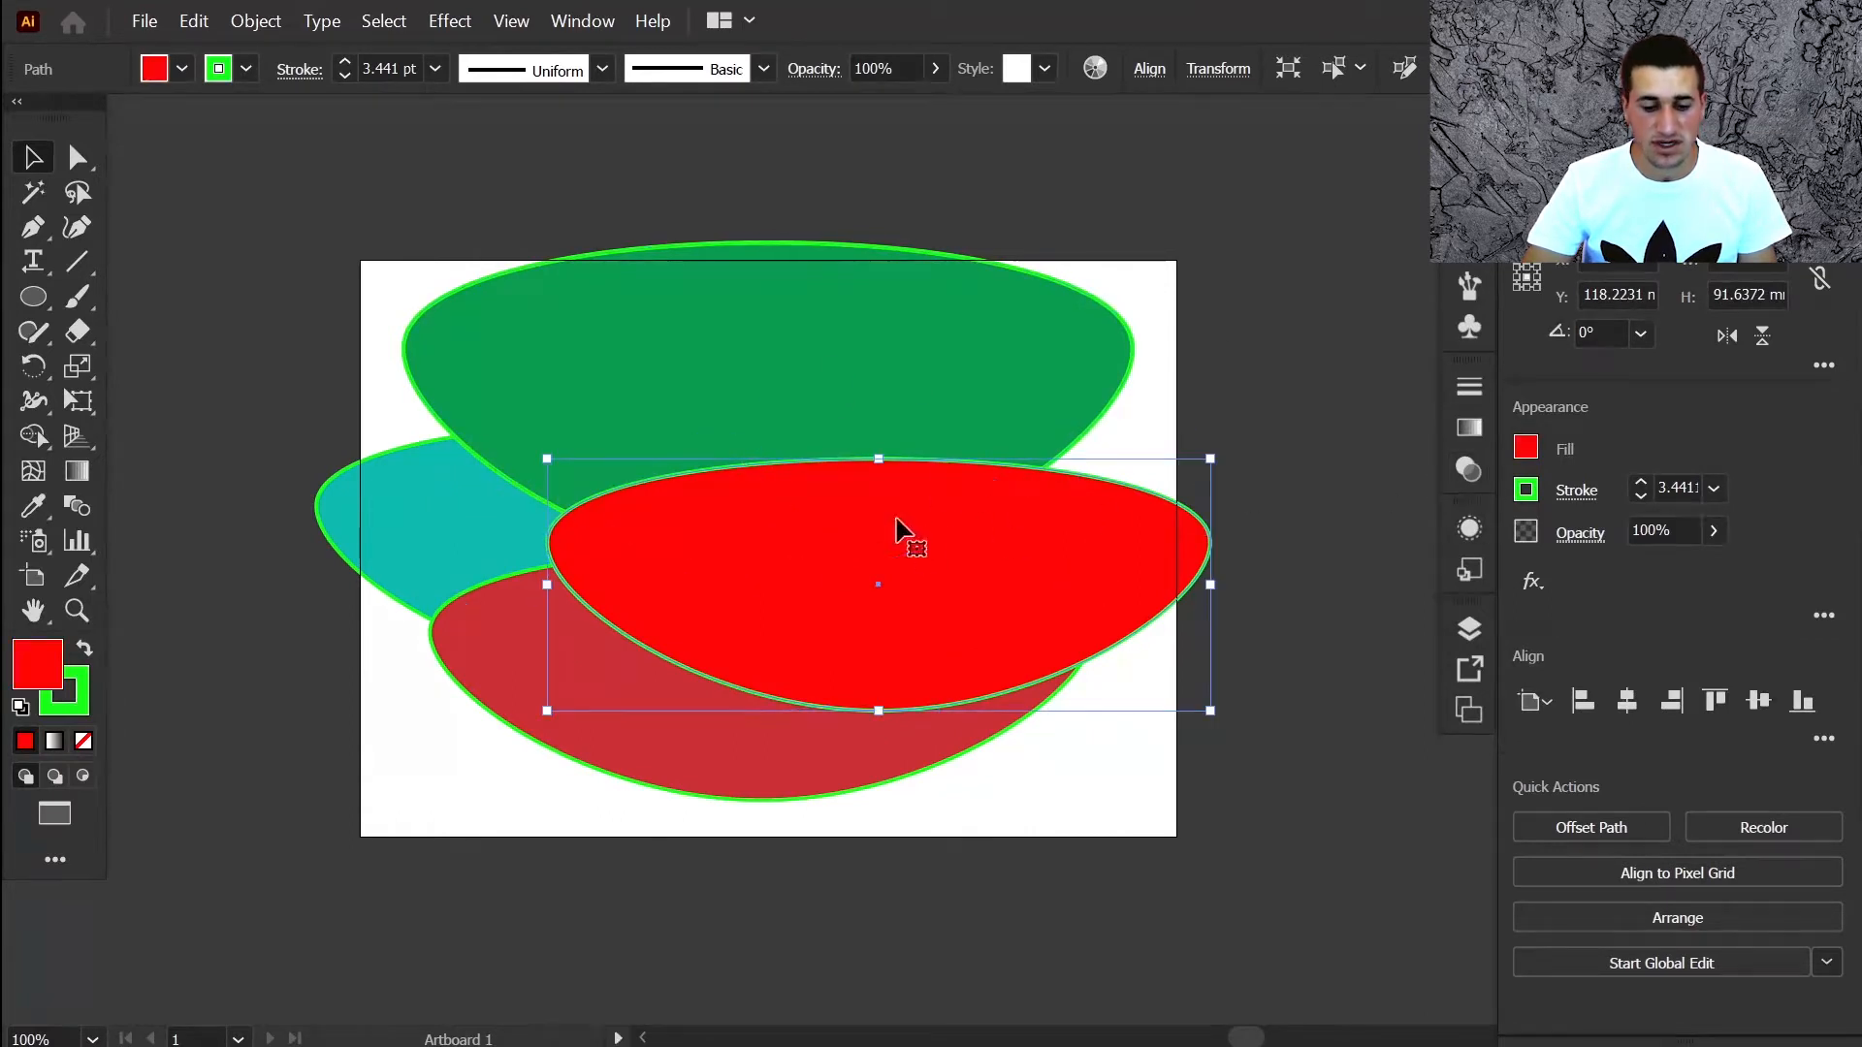
Select the bottom yellow path via the Layers panel, bring it forward, then send it back
key(F7)
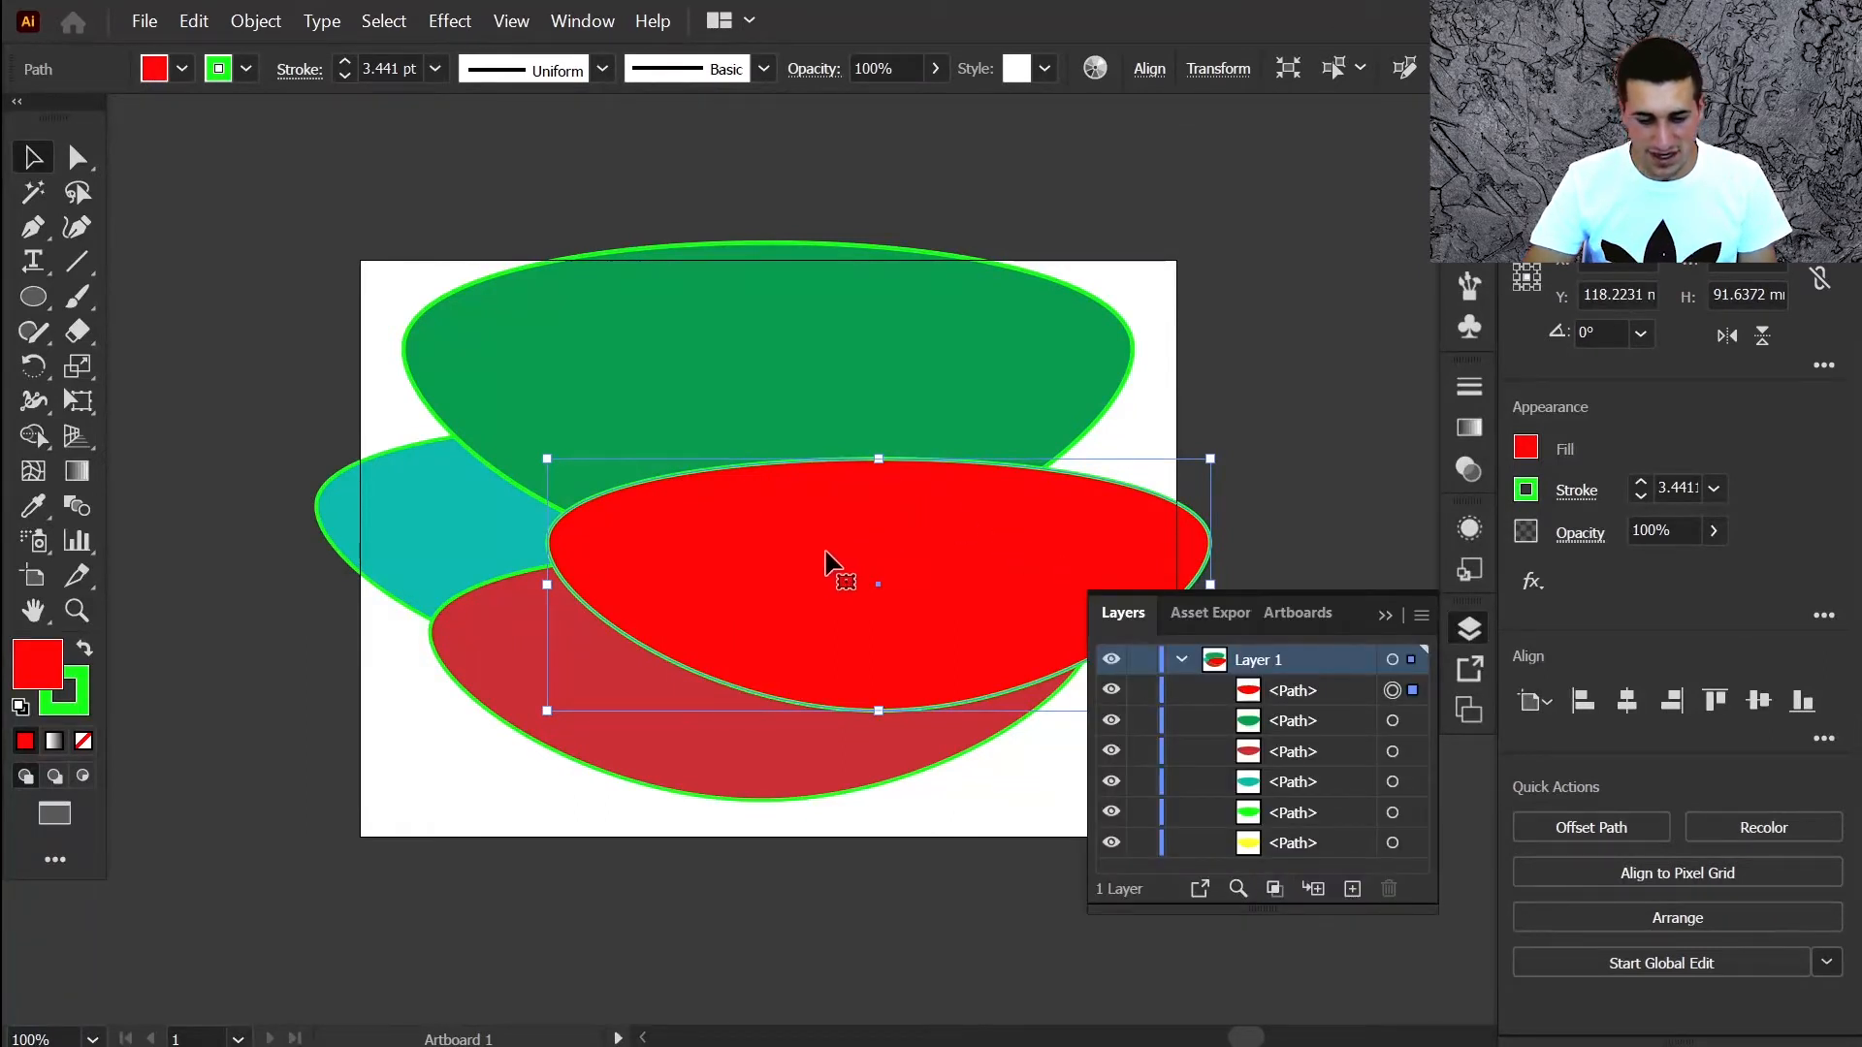
key(ctrl)
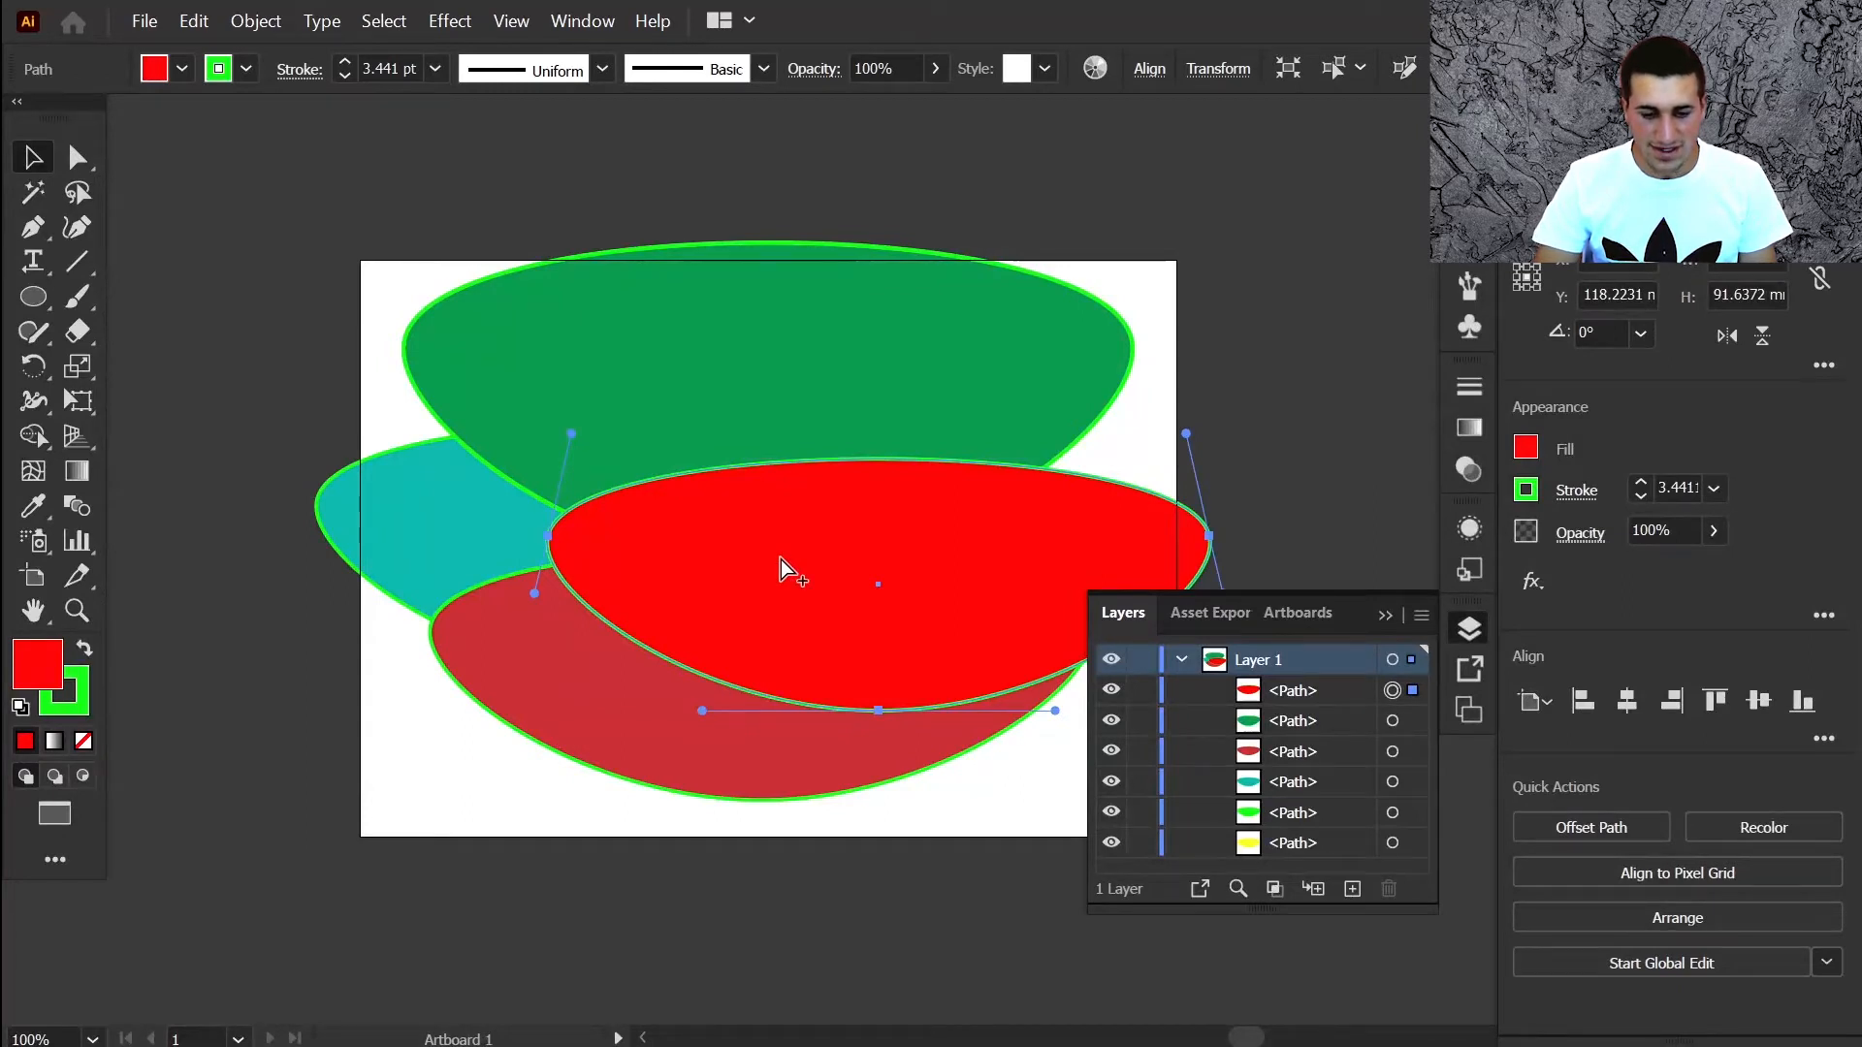
key(ctrl+alt+bracketleft)
key(ctrl+alt+bracketleft)
key(ctrl+alt+bracketleft)
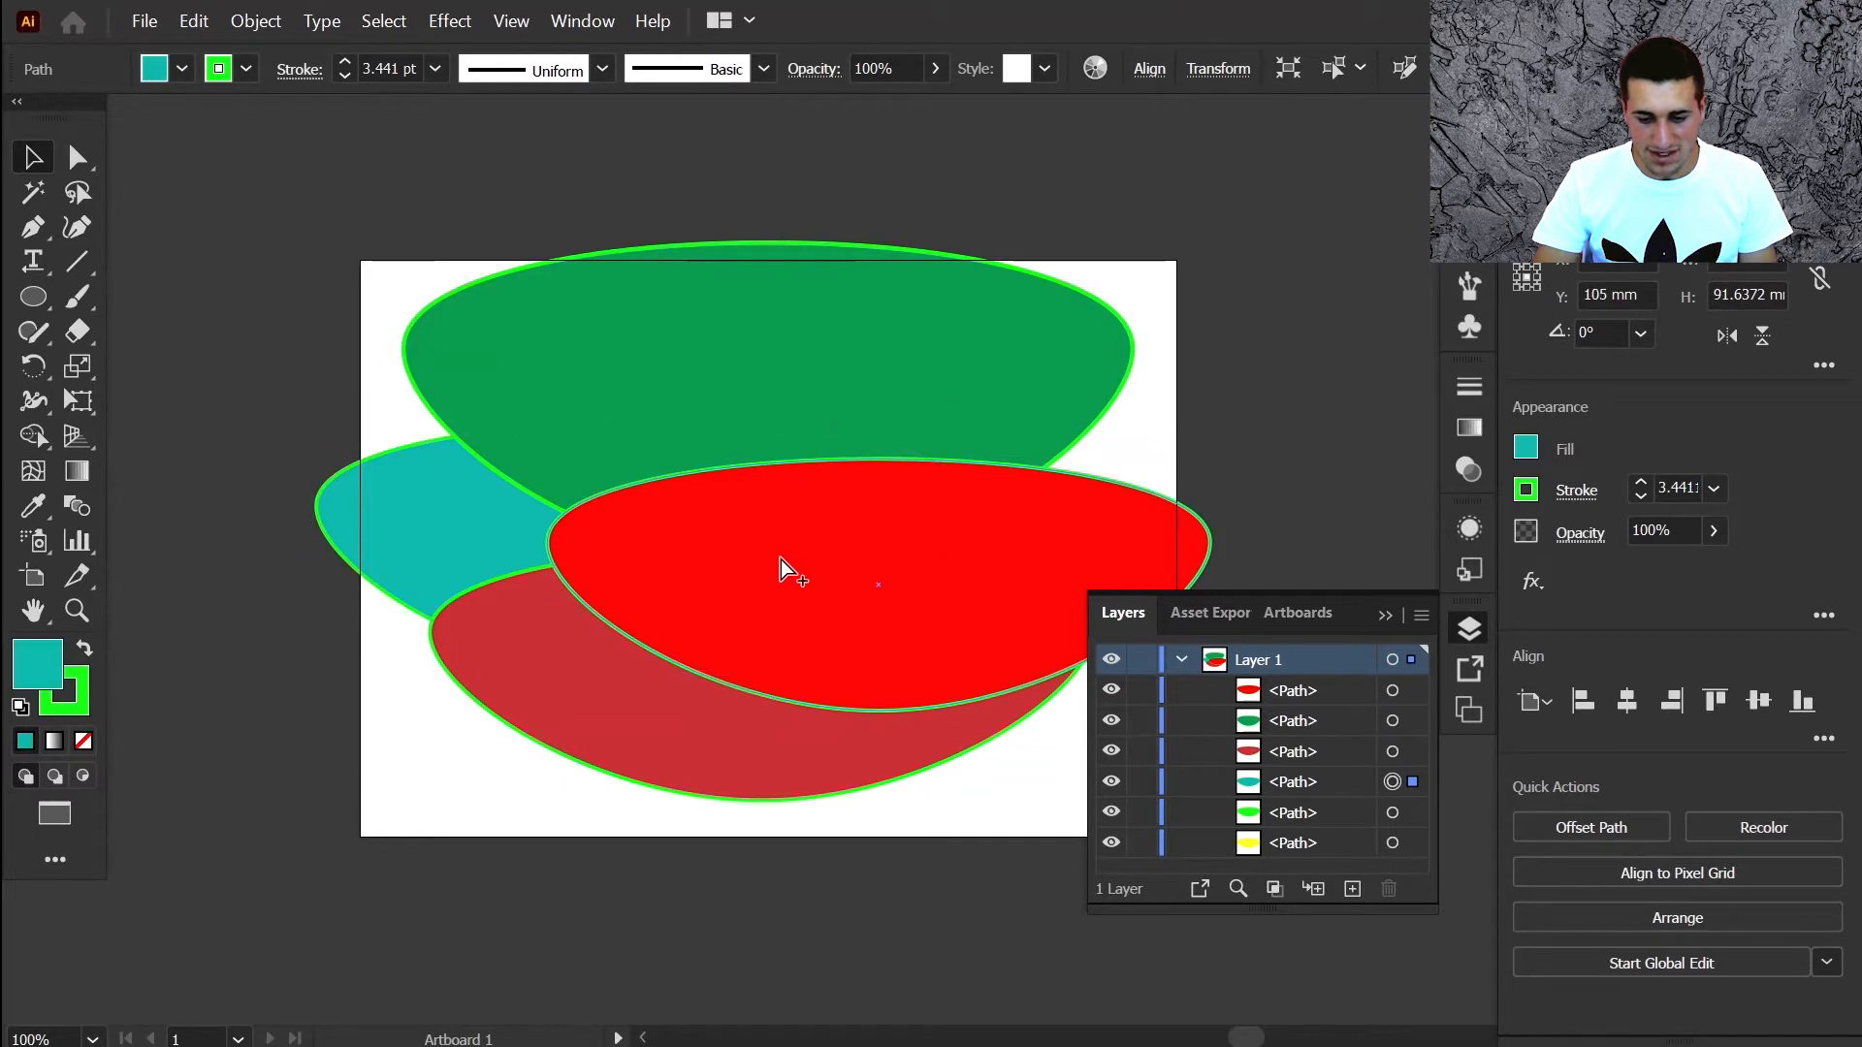
key(ctrl+alt+bracketleft)
key(ctrl+alt+bracketleft)
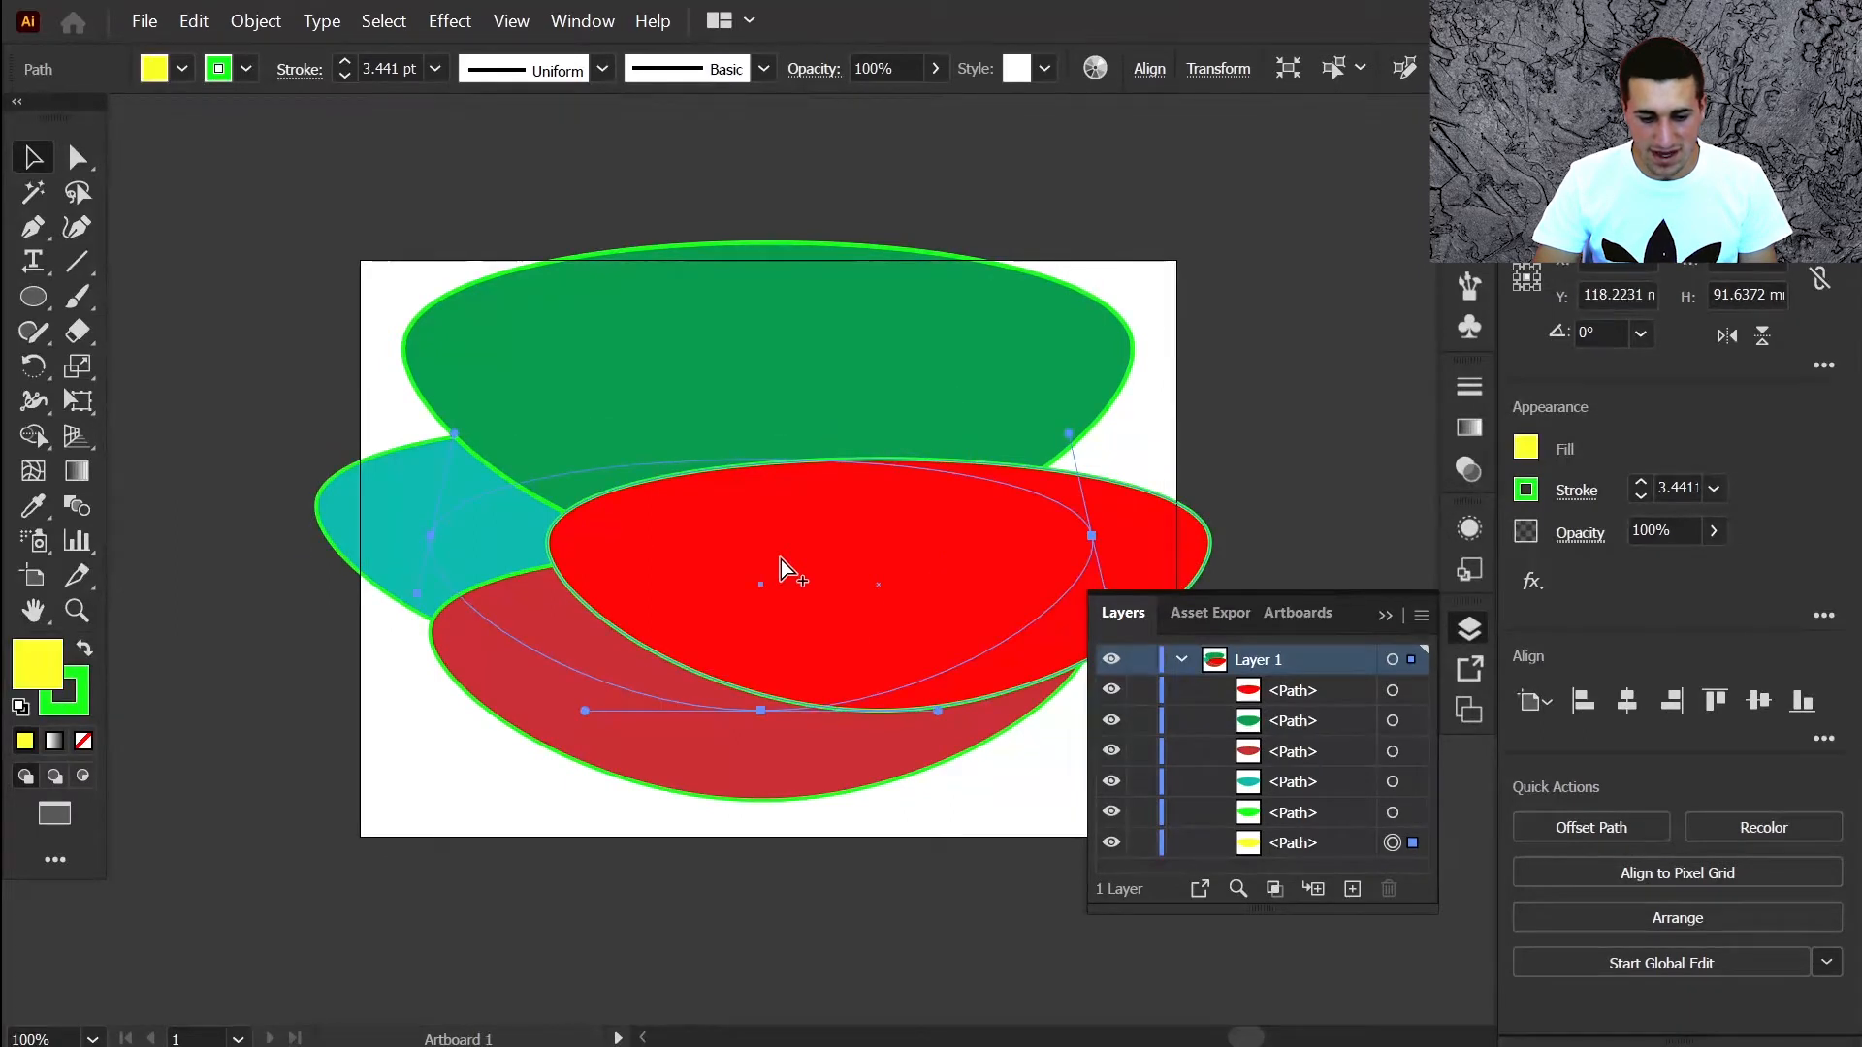
key(F7)
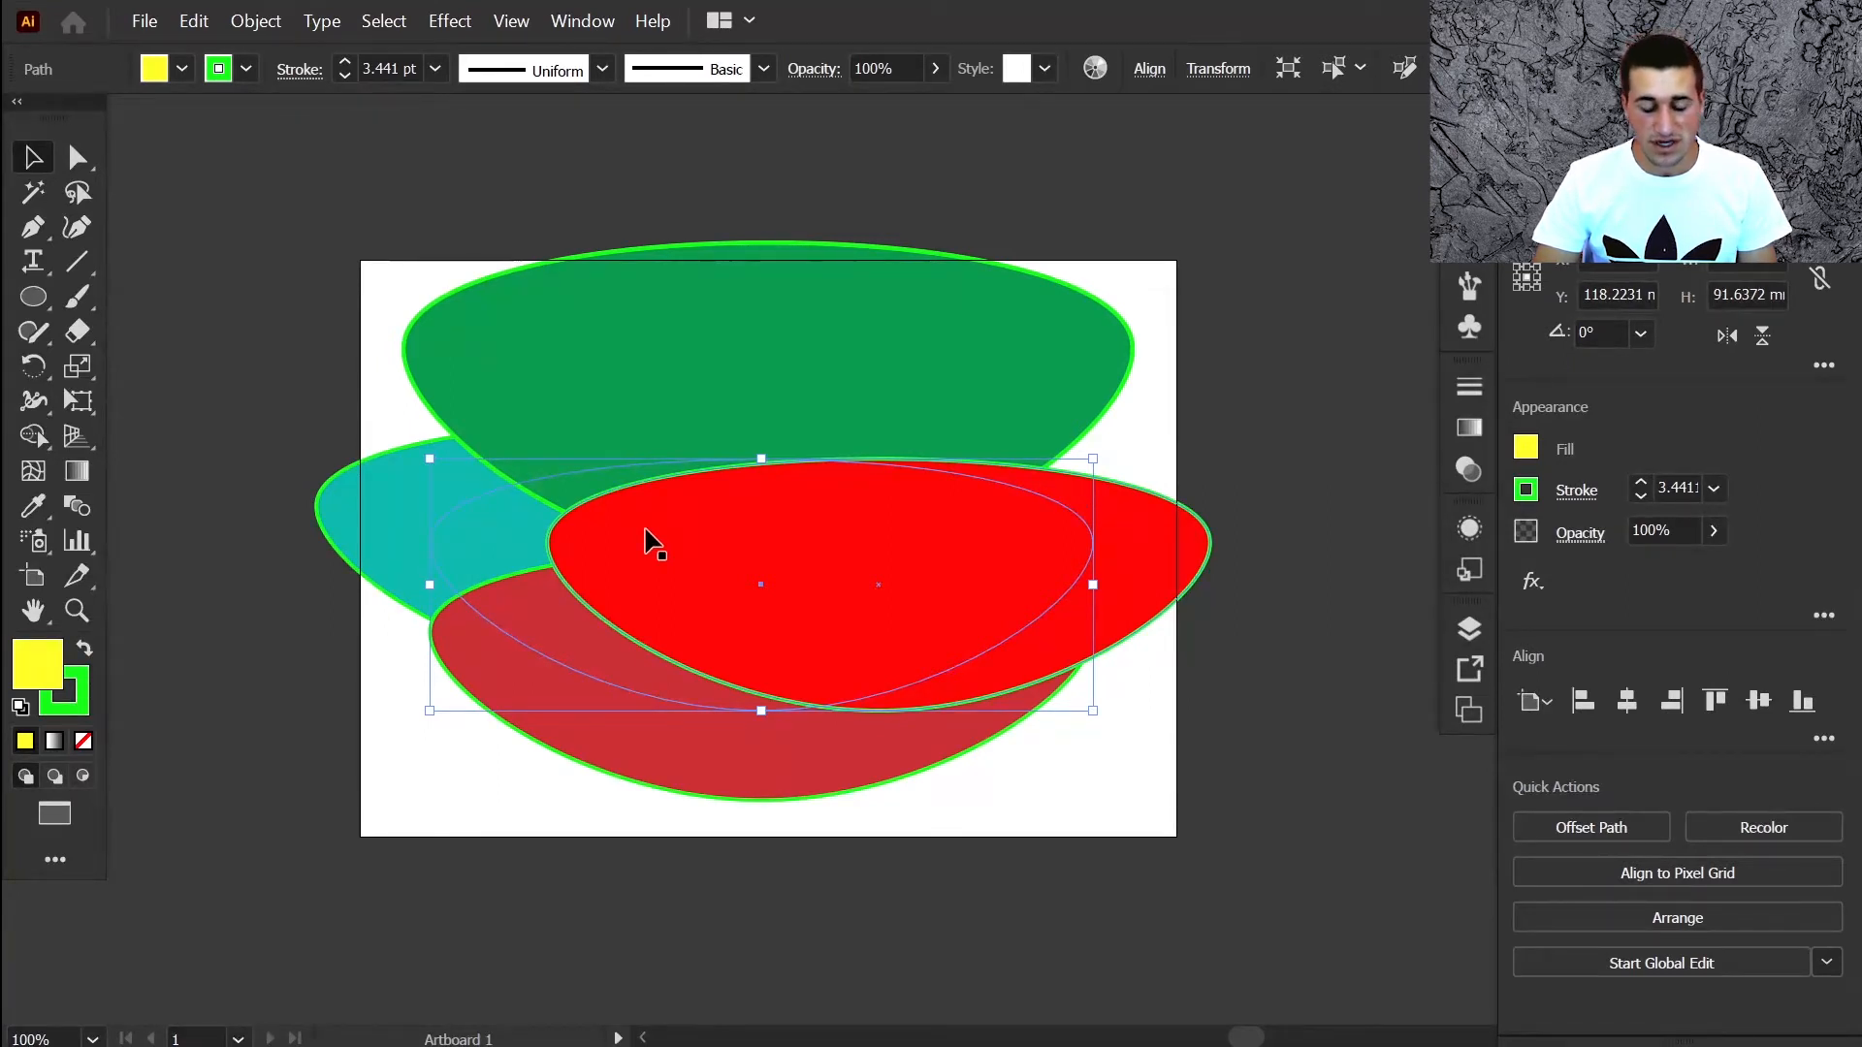
key(ctrl+shift+b)
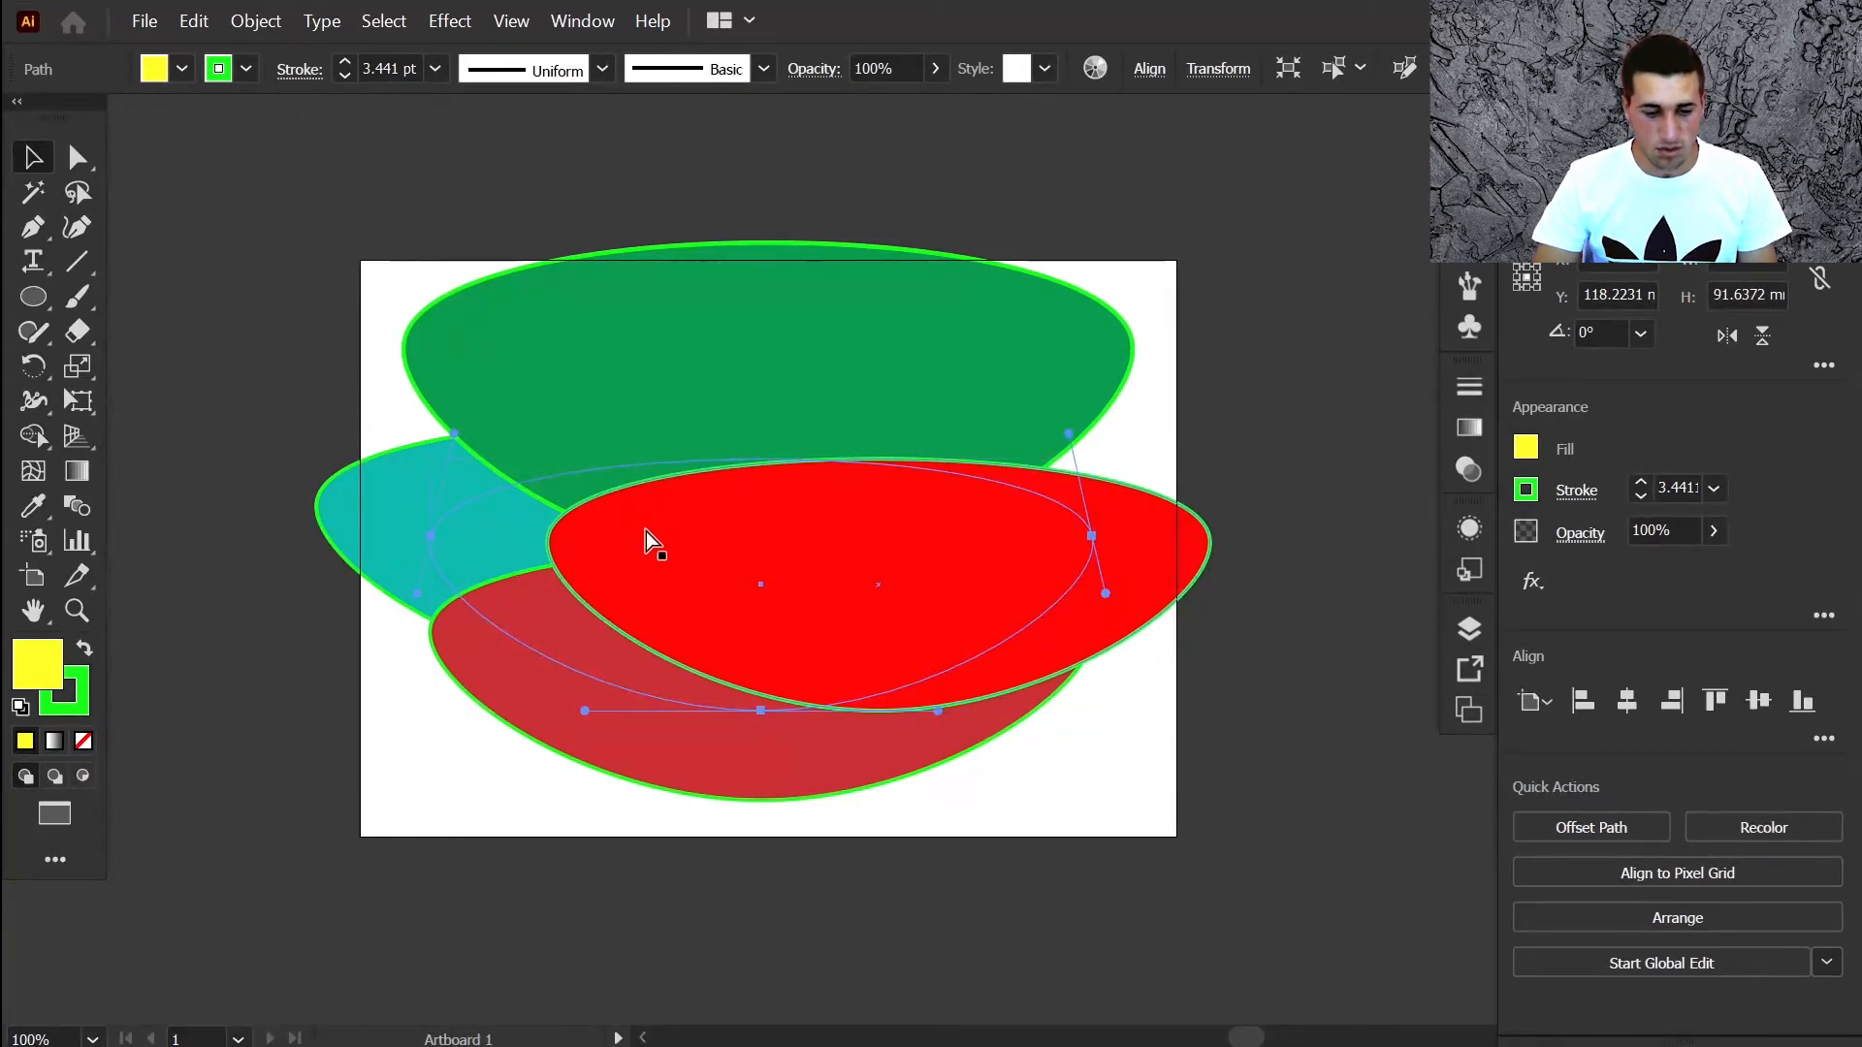
key(ctrl+])
key(ctrl+])
key(ctrl+])
key(ctrl+])
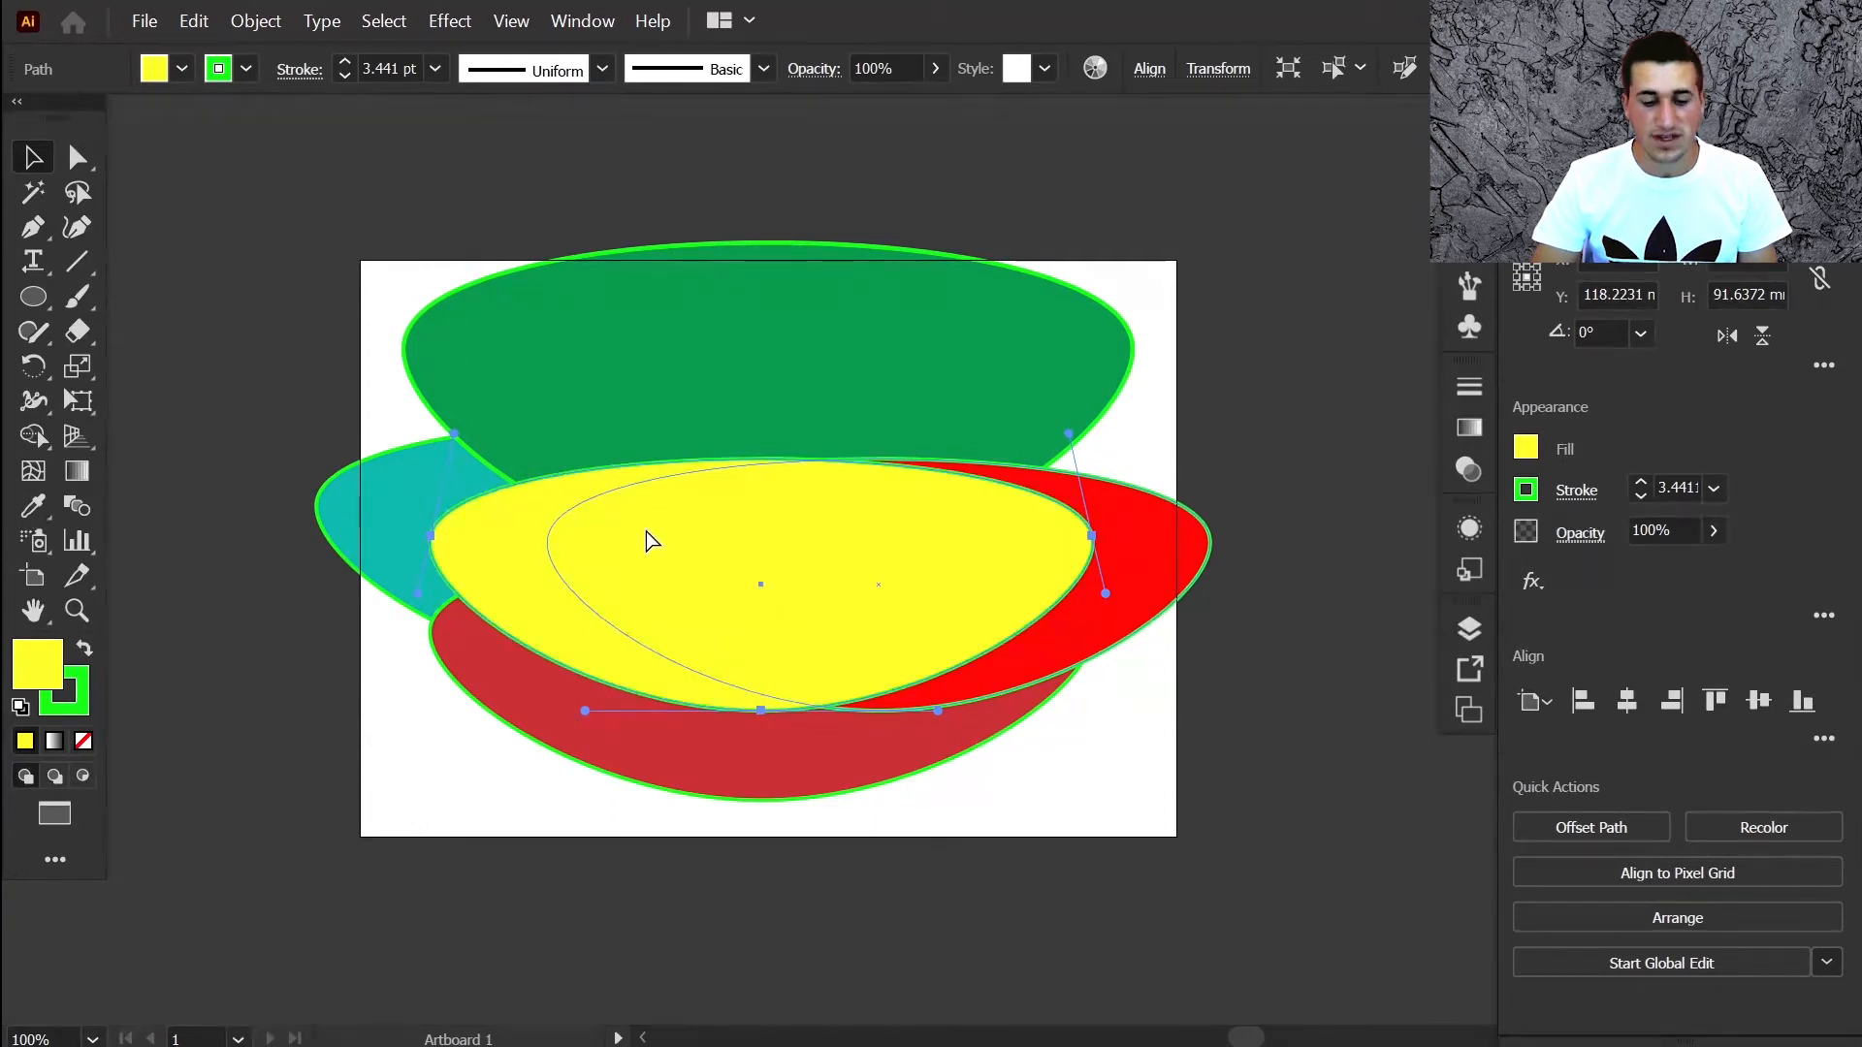
key(ctrl+[)
key(ctrl+[)
key(ctrl+[)
key(ctrl+[)
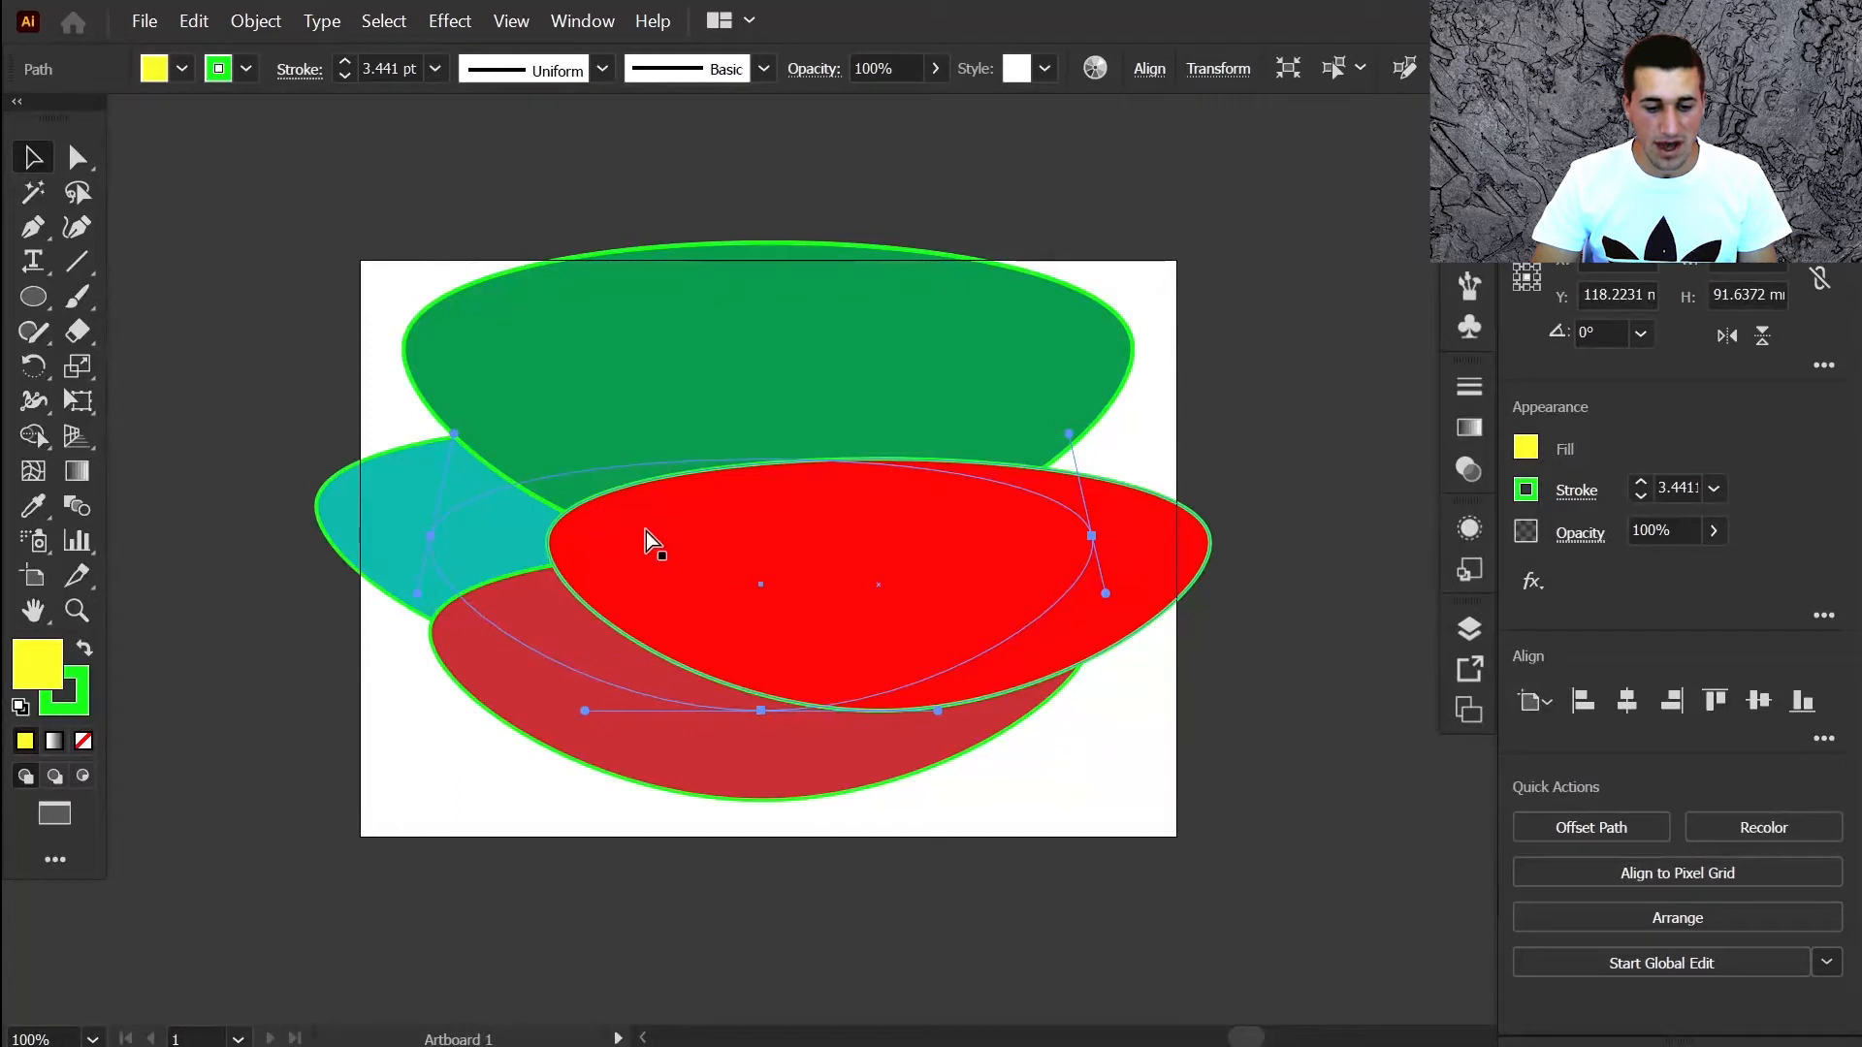
Send the red lens to the back, bring it to the front, then delete it
click(850, 582)
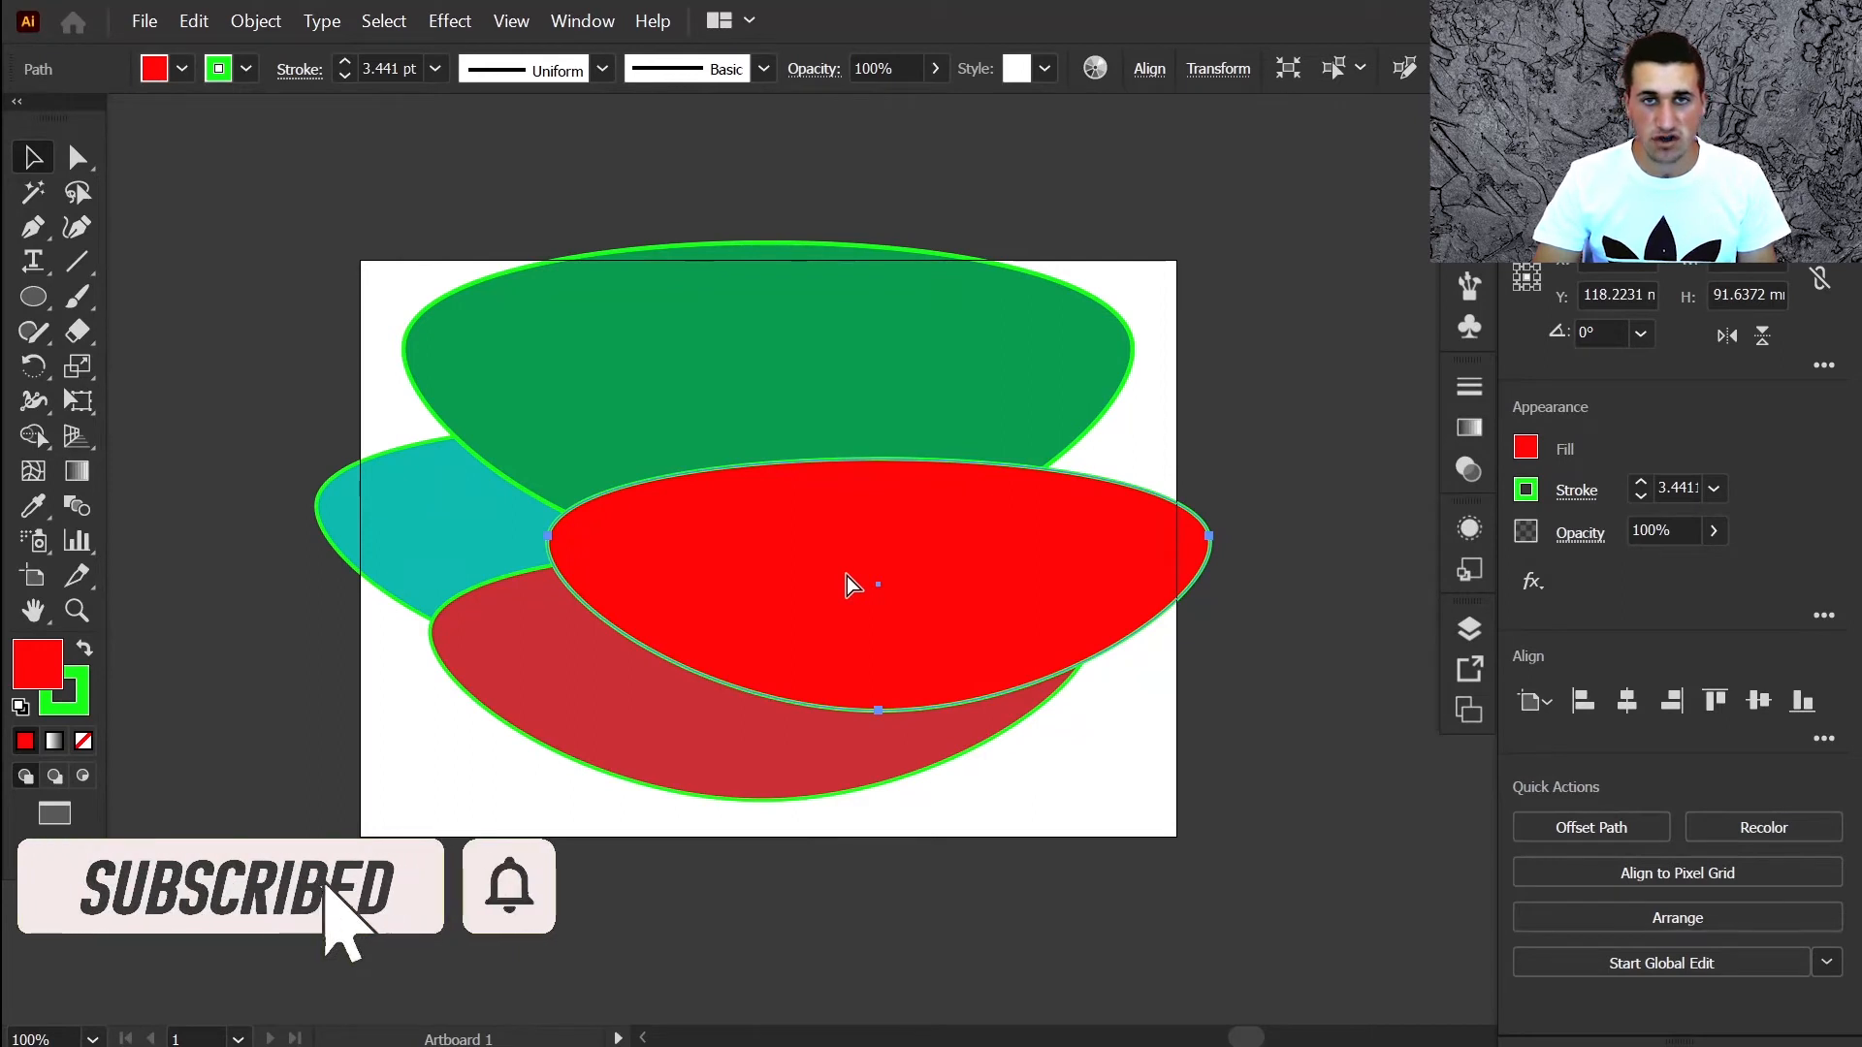
key(ctrl+shift+bracketleft)
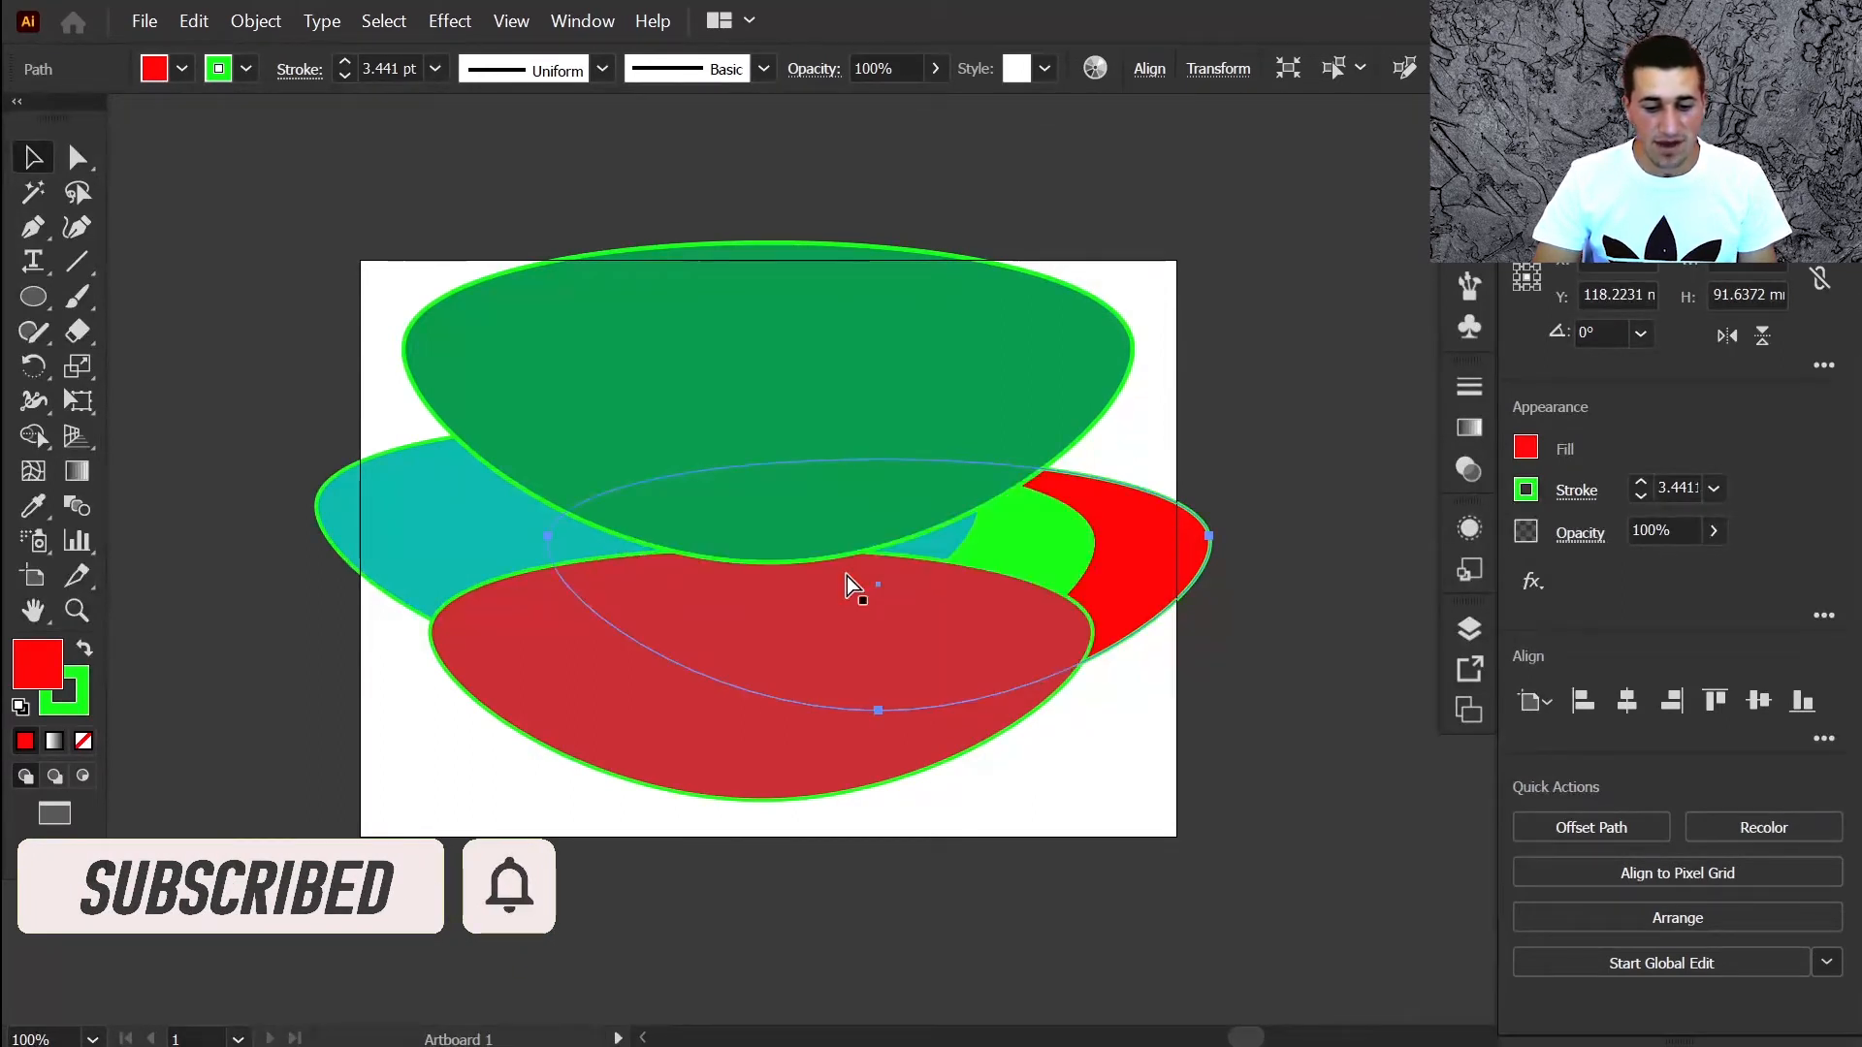
key(ctrl+shift+bracketright)
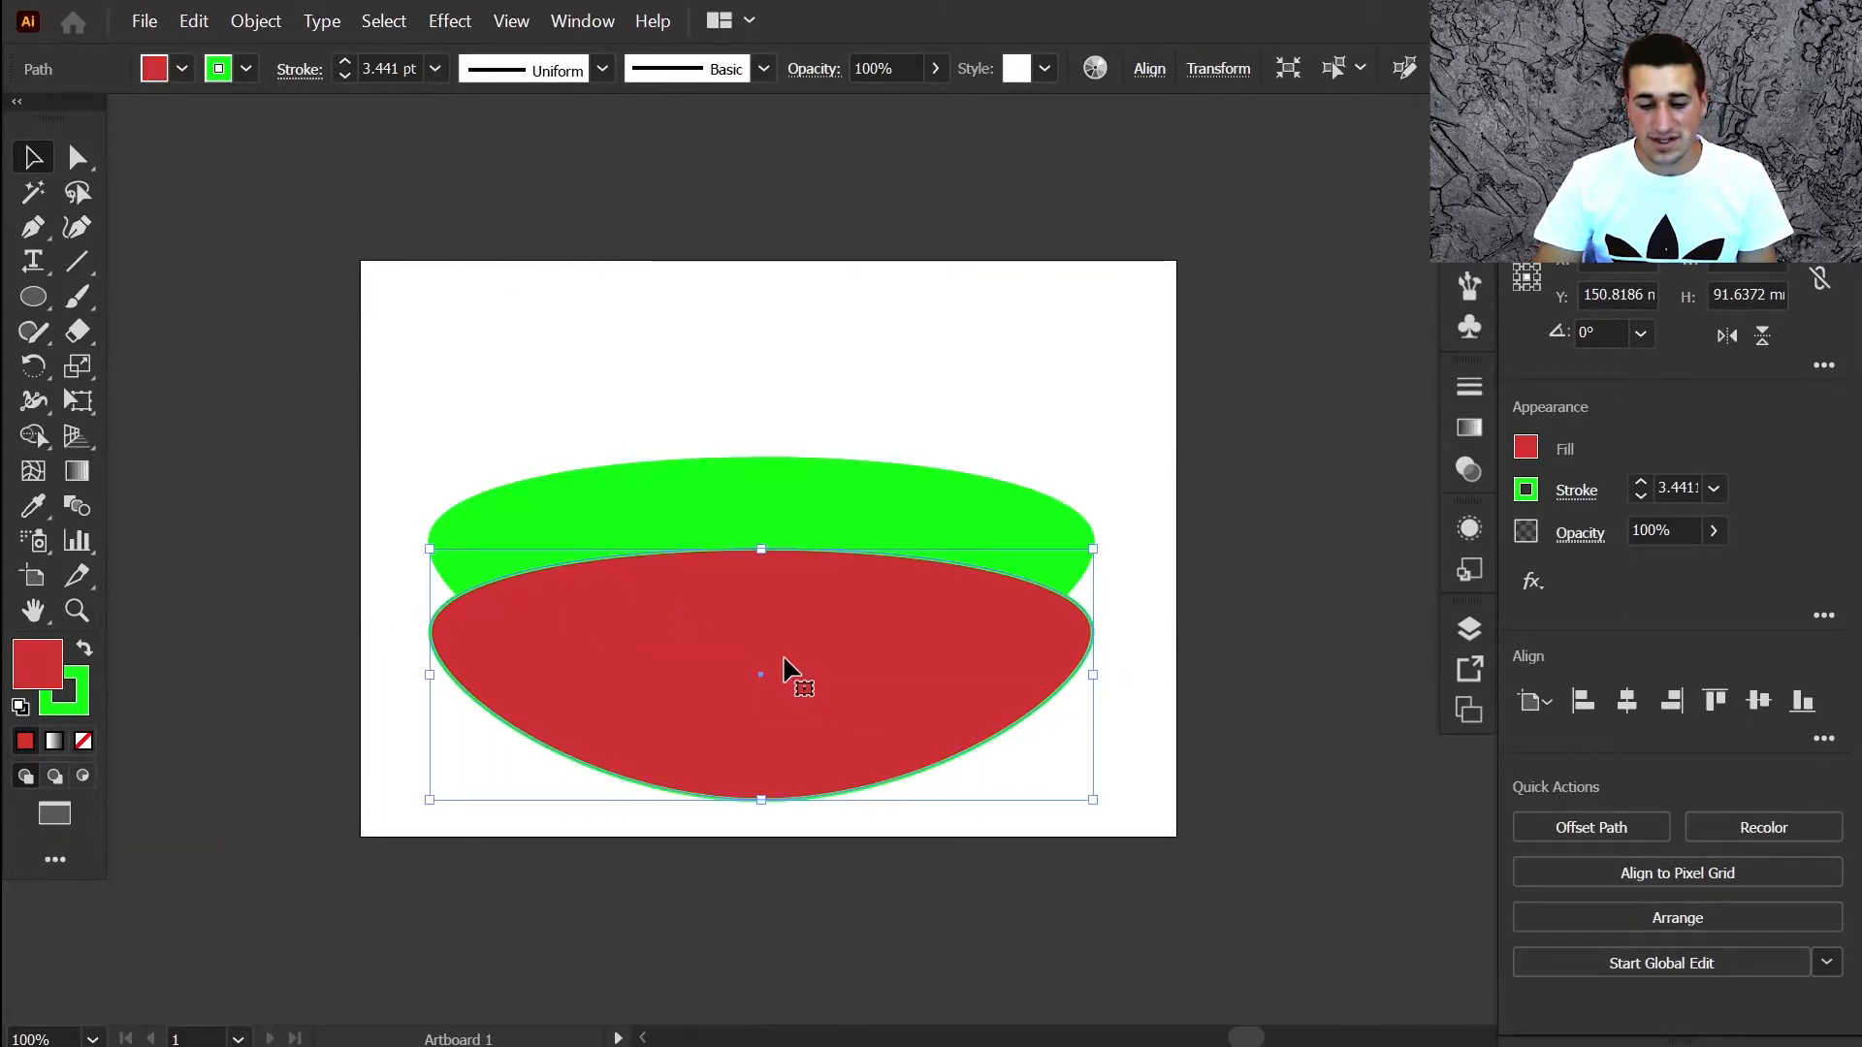
key(Delete)
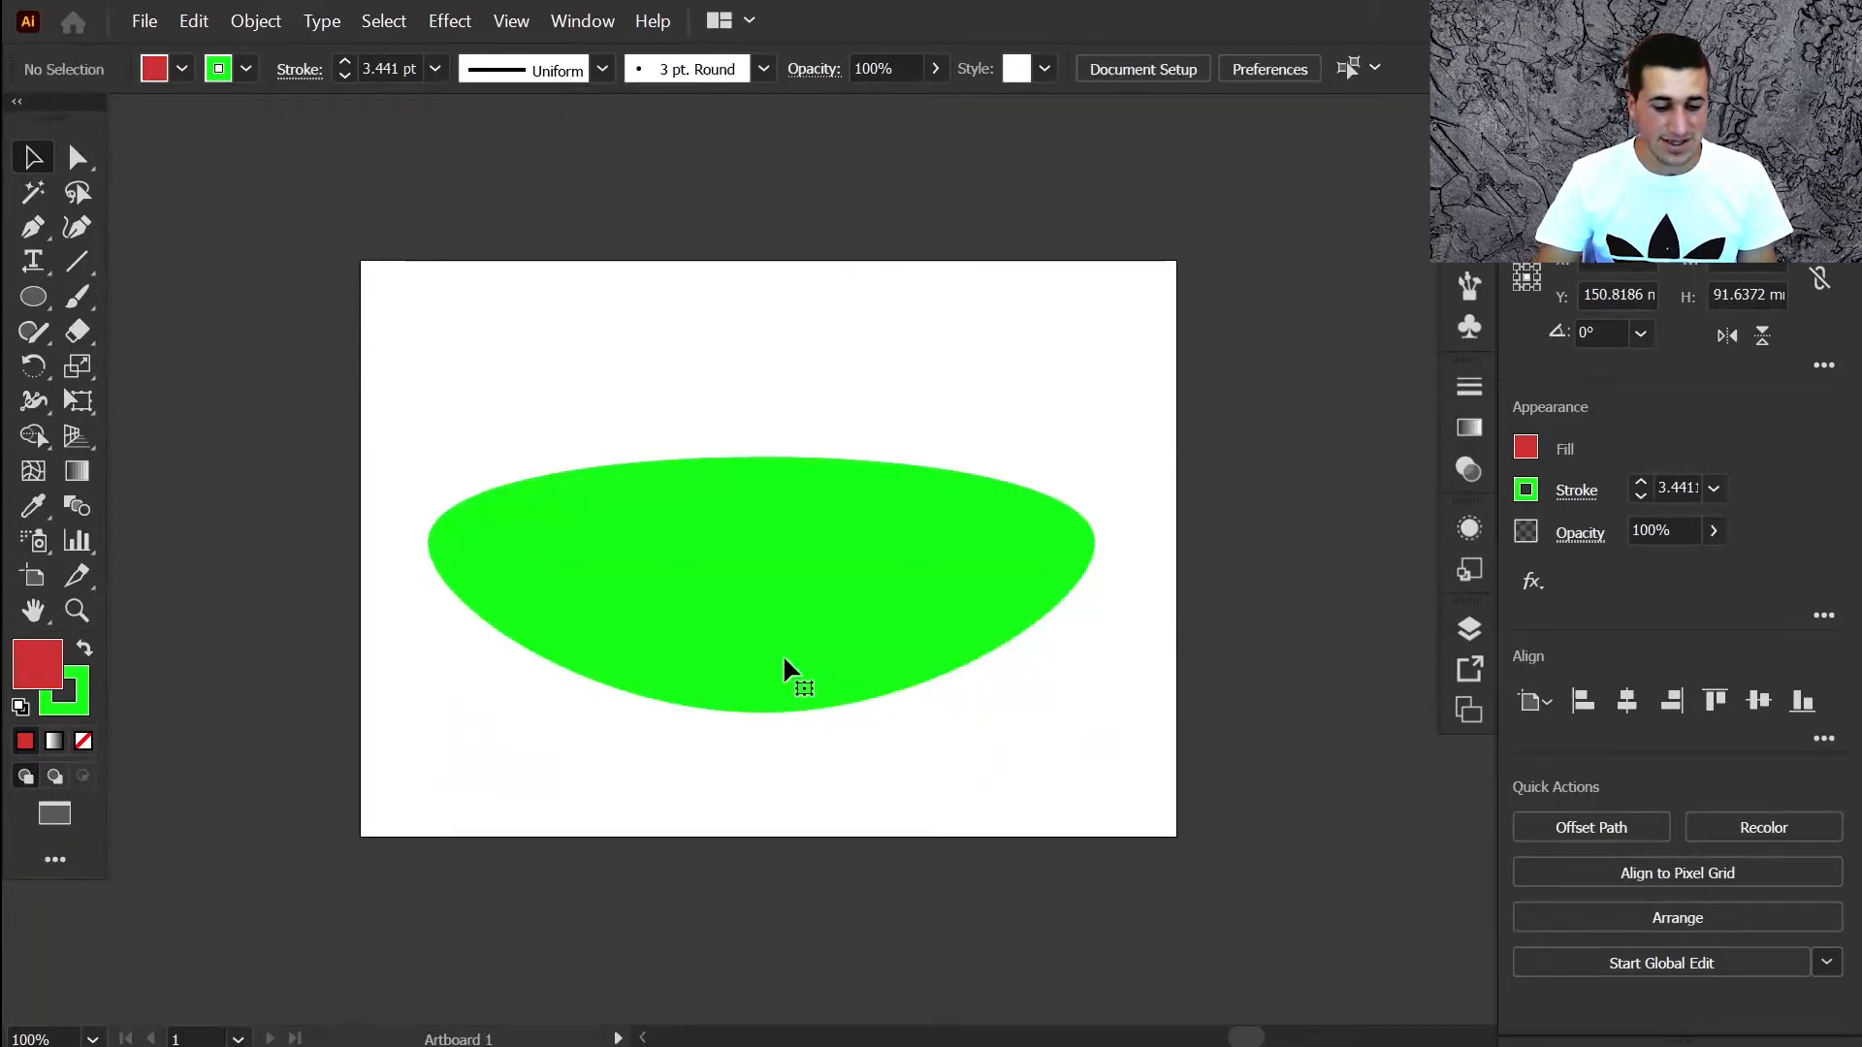
Select the bright green lens and narrow its width by dragging its edge
click(961, 591)
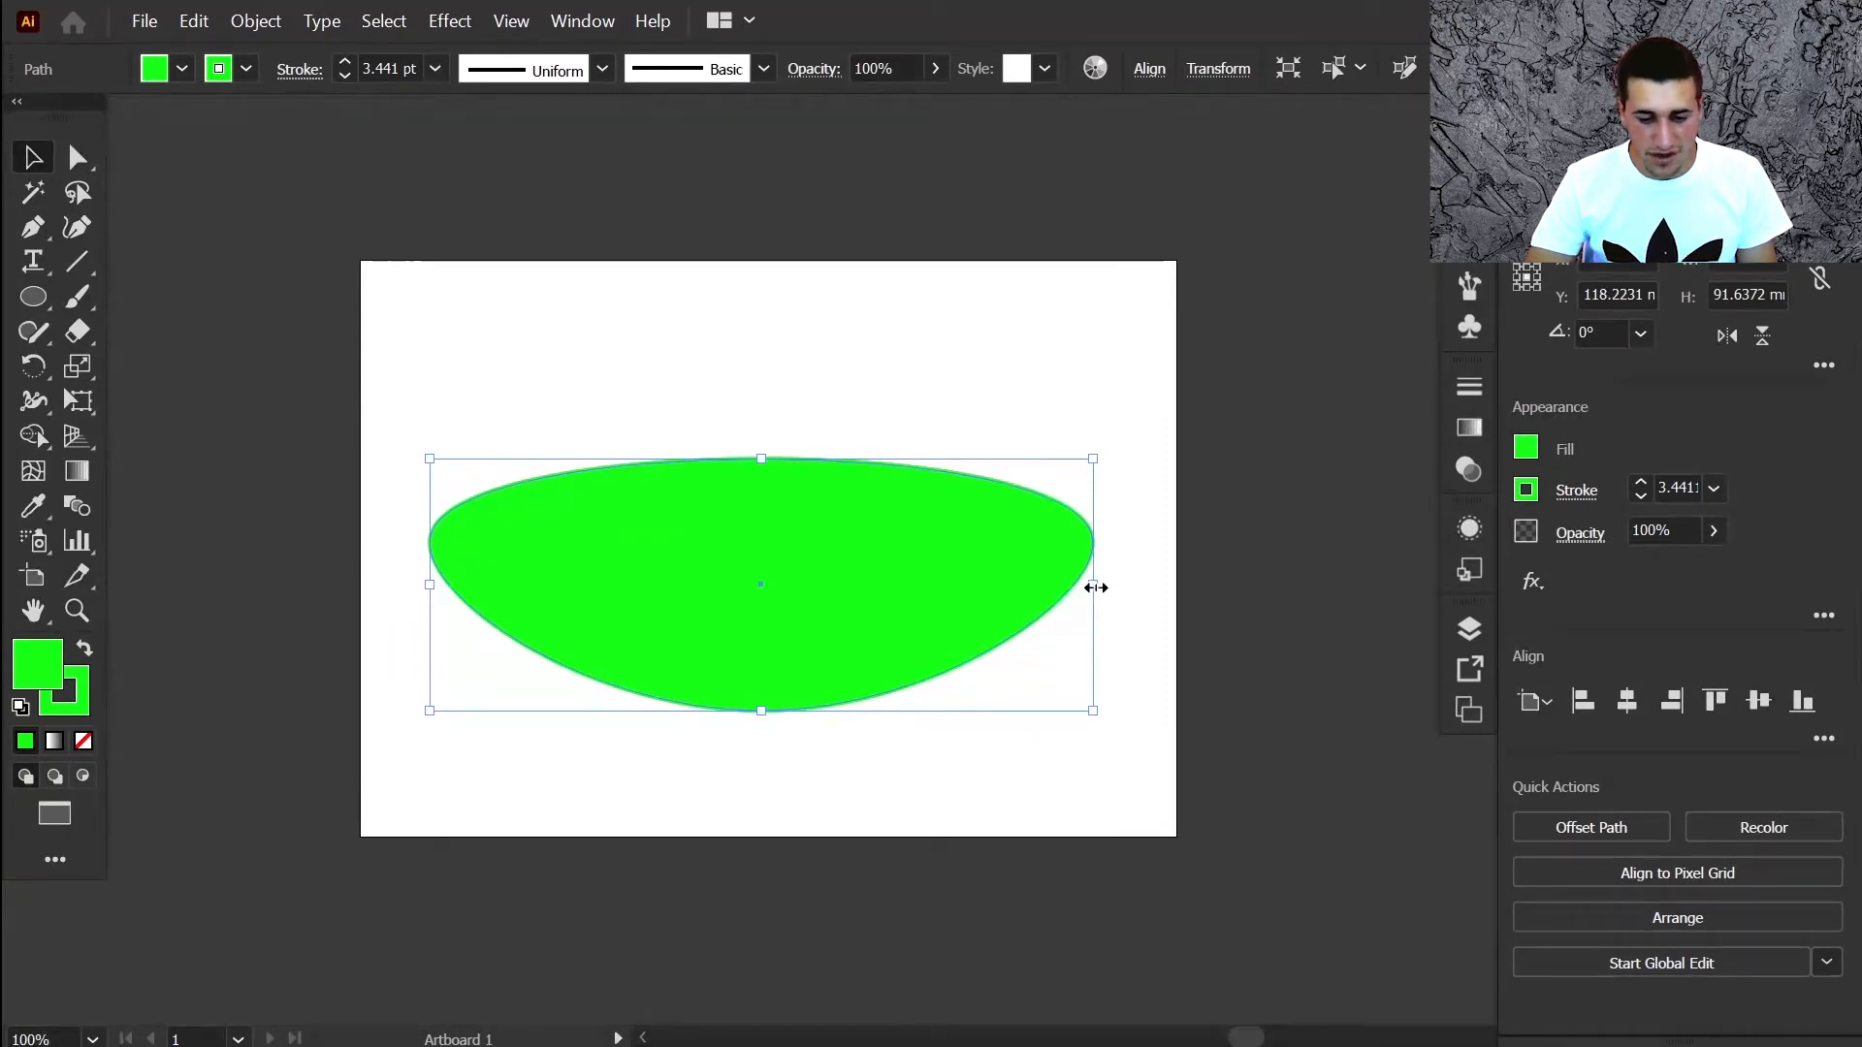
drag(1096, 588, 907, 588)
drag(1056, 591, 902, 595)
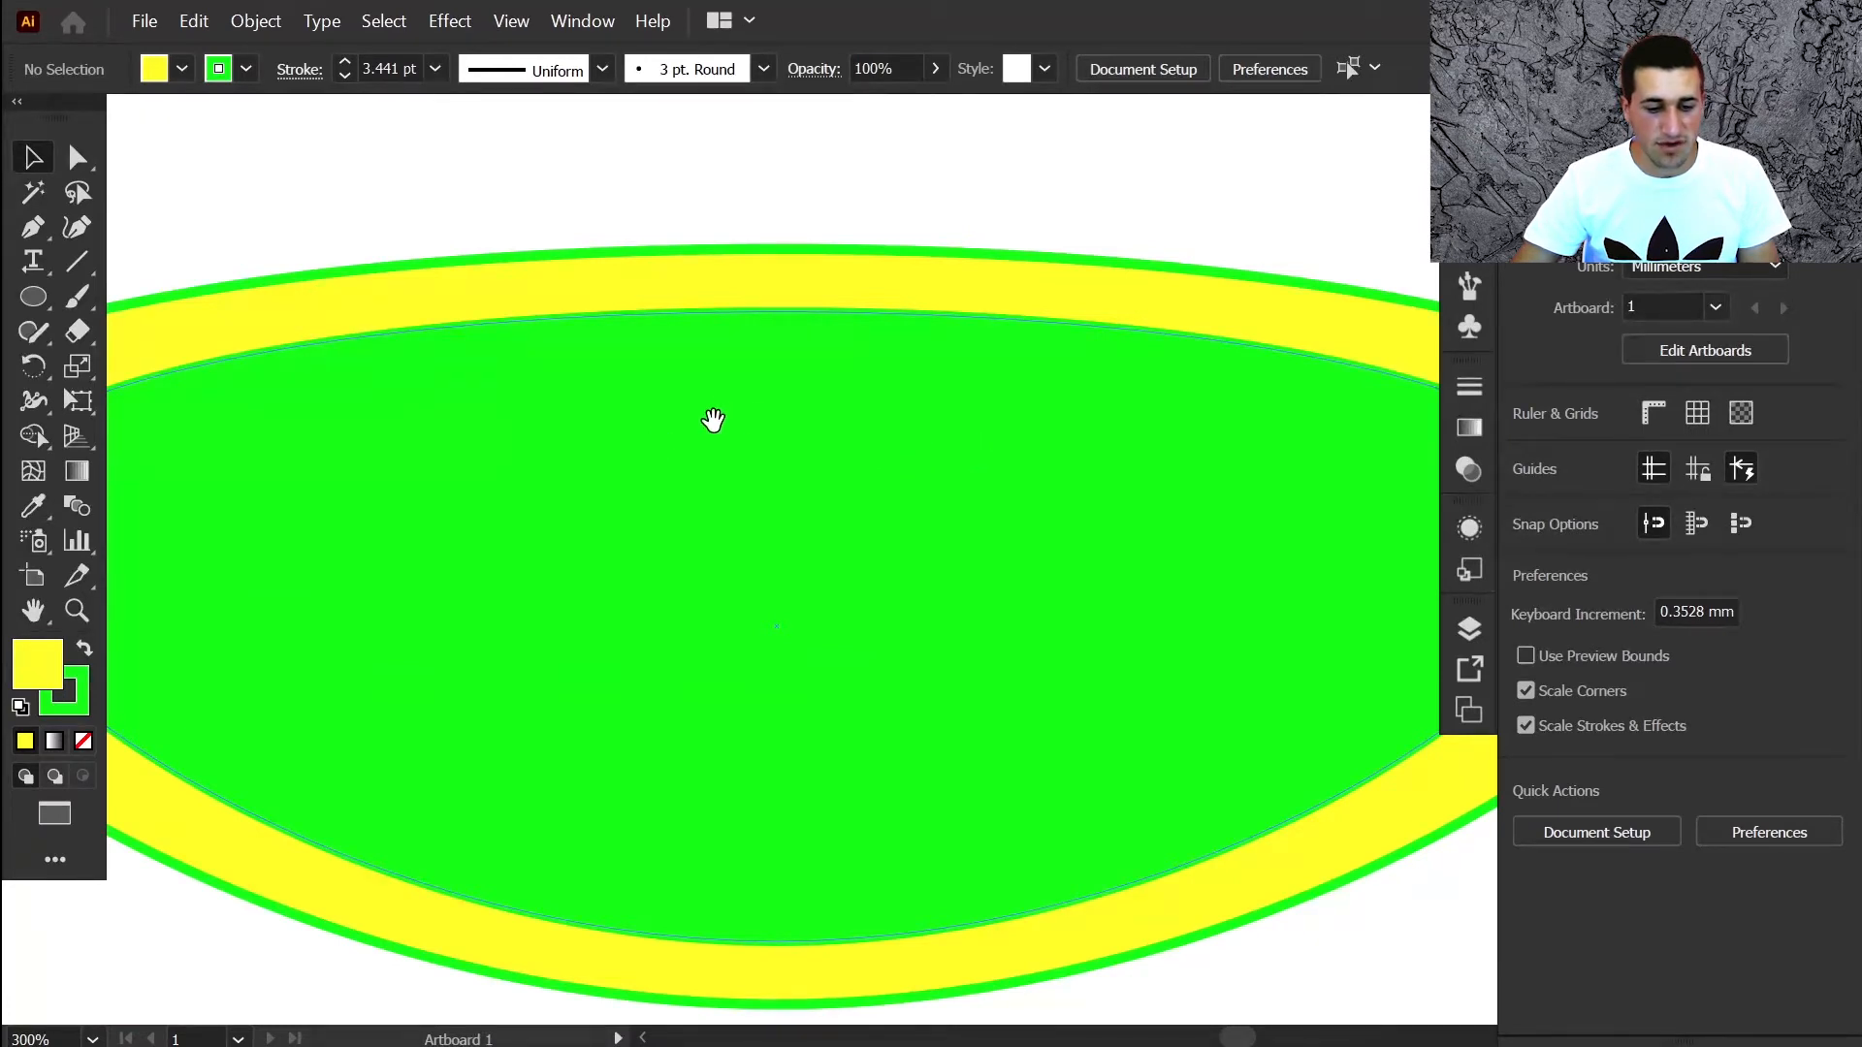
Pan and zoom around the lens, then fit the whole artboard in view
drag(853, 438, 398, 445)
drag(1052, 503, 391, 495)
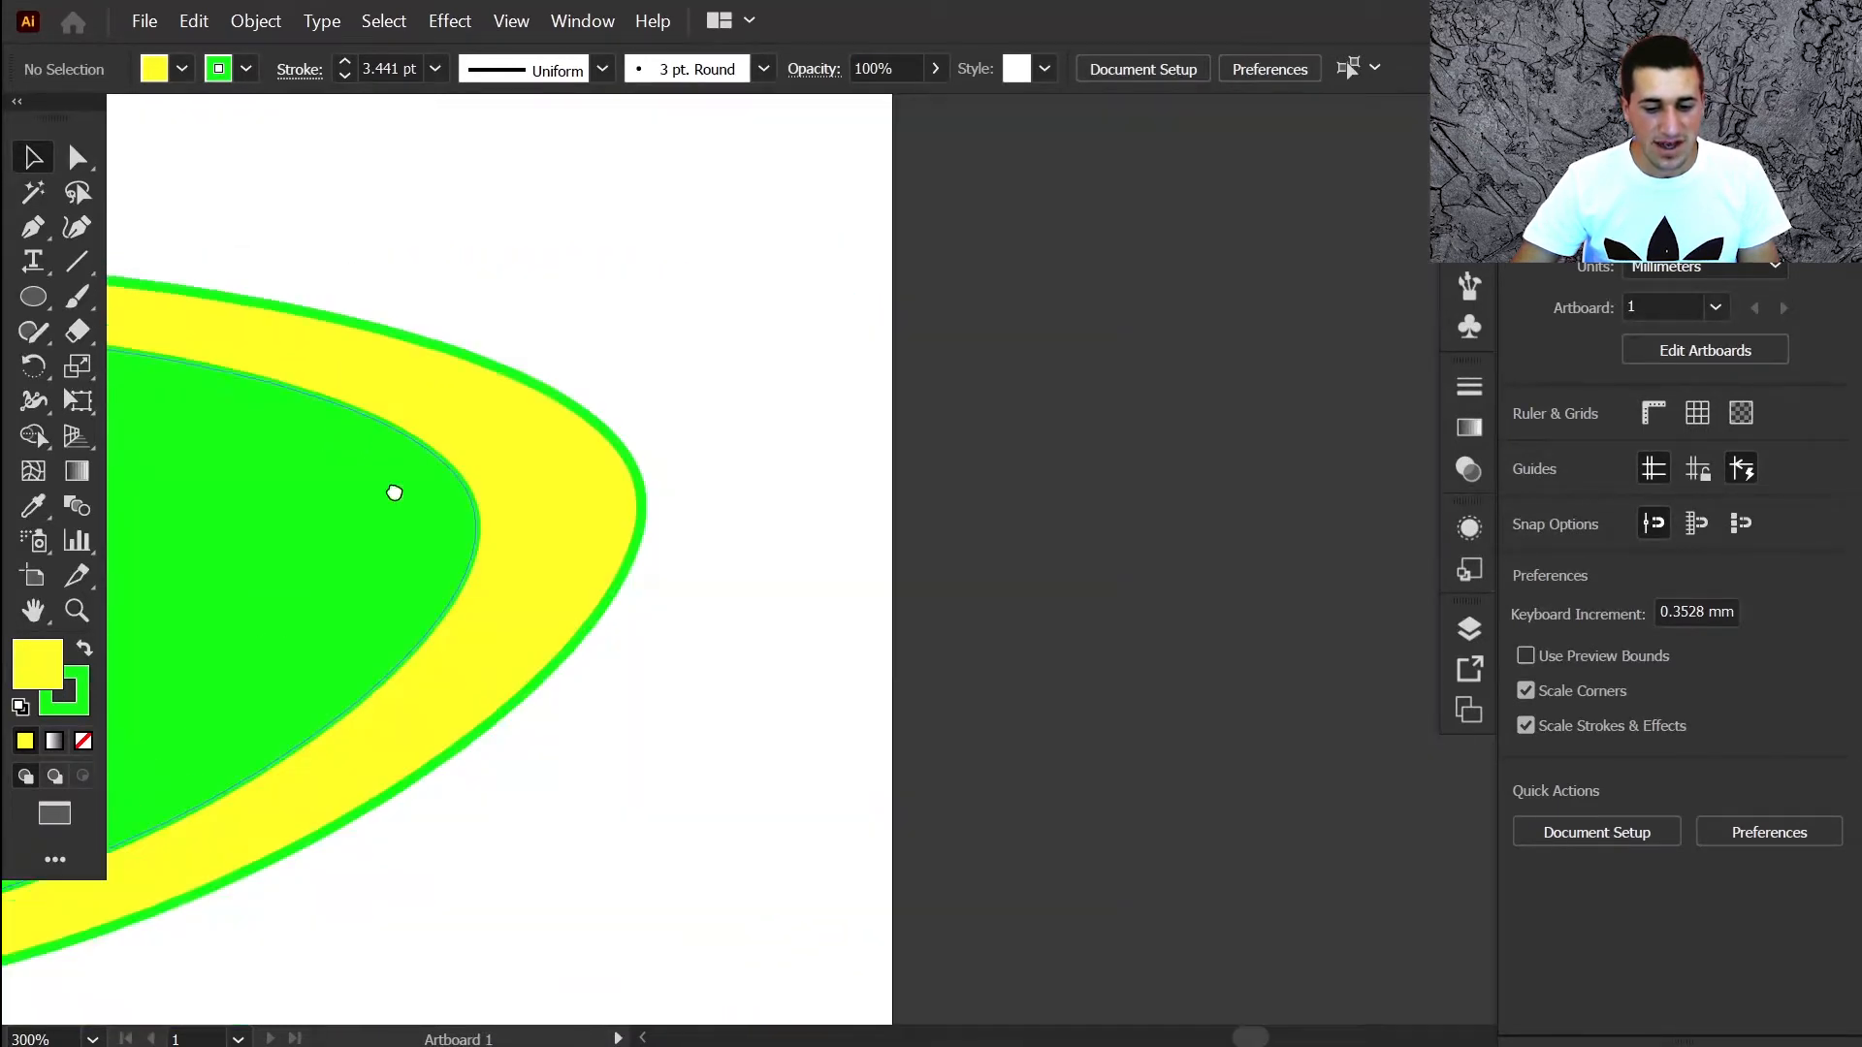
drag(650, 495, 1493, 504)
drag(776, 493, 947, 548)
scroll(948, 548, down, 2)
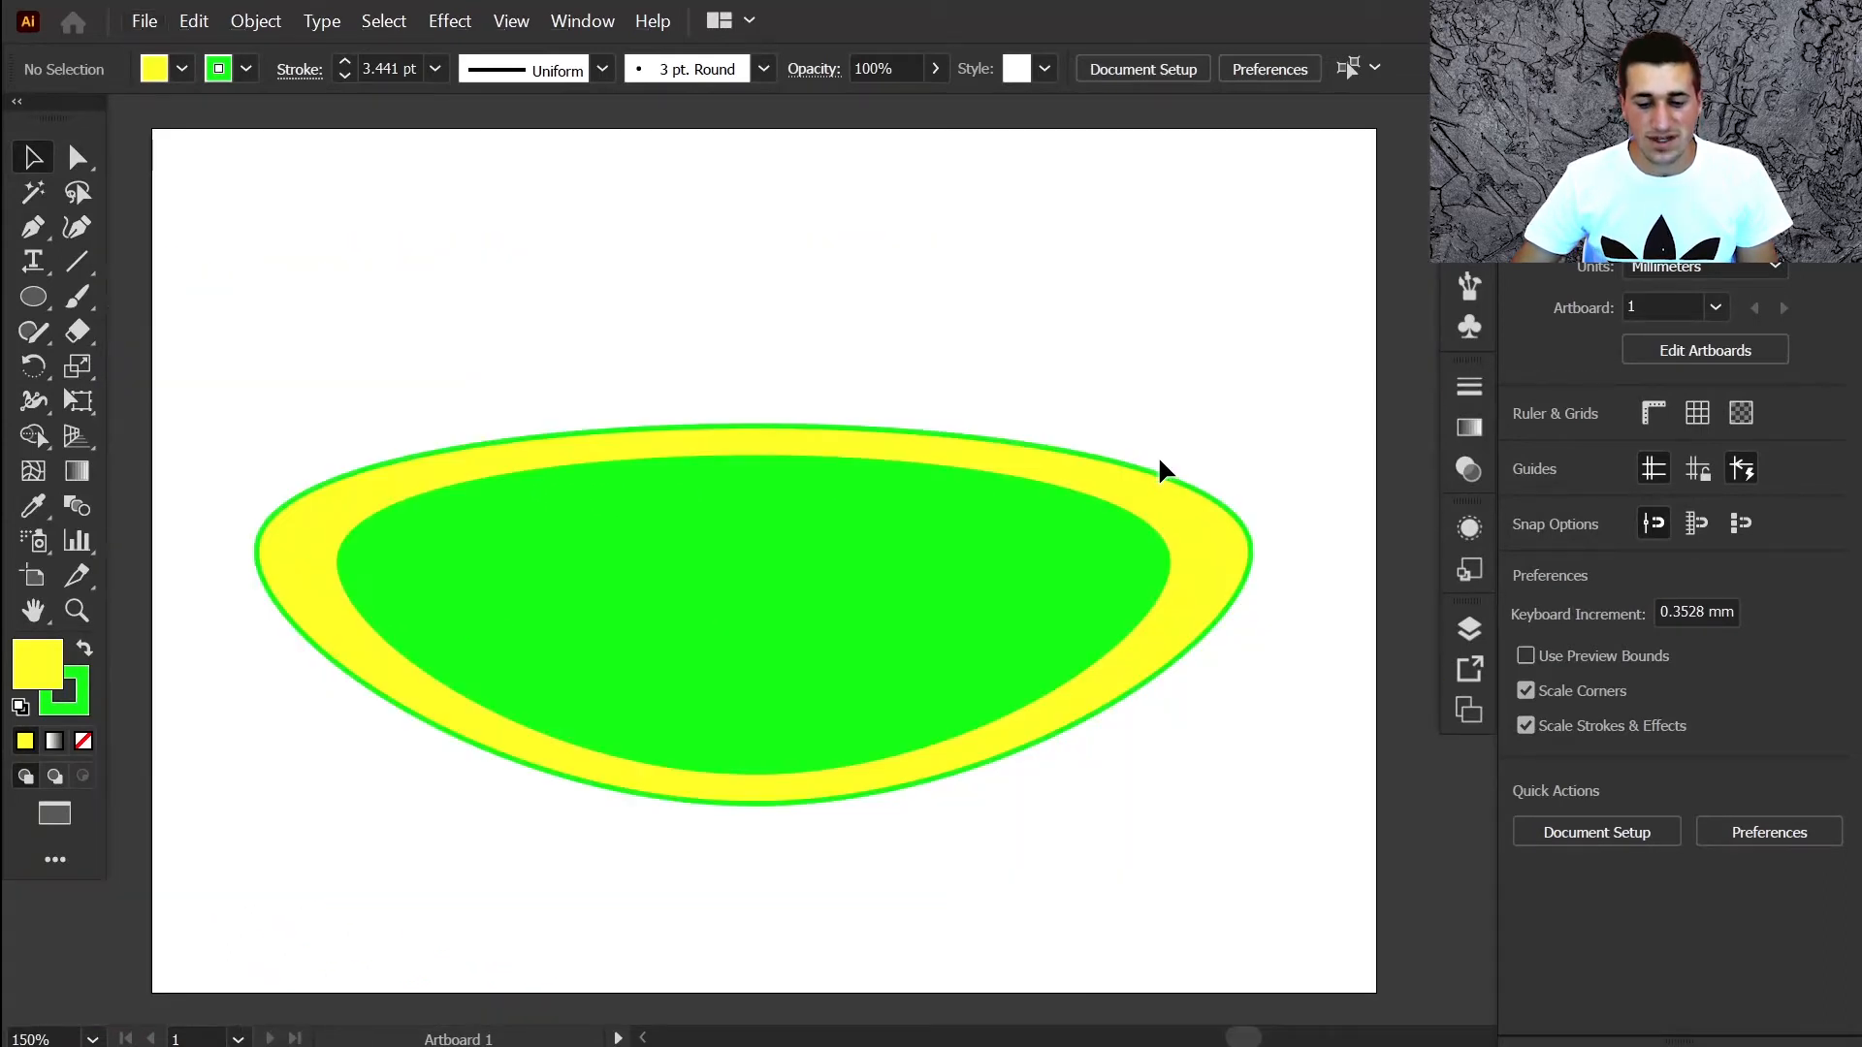
scroll(1150, 452, up, 5)
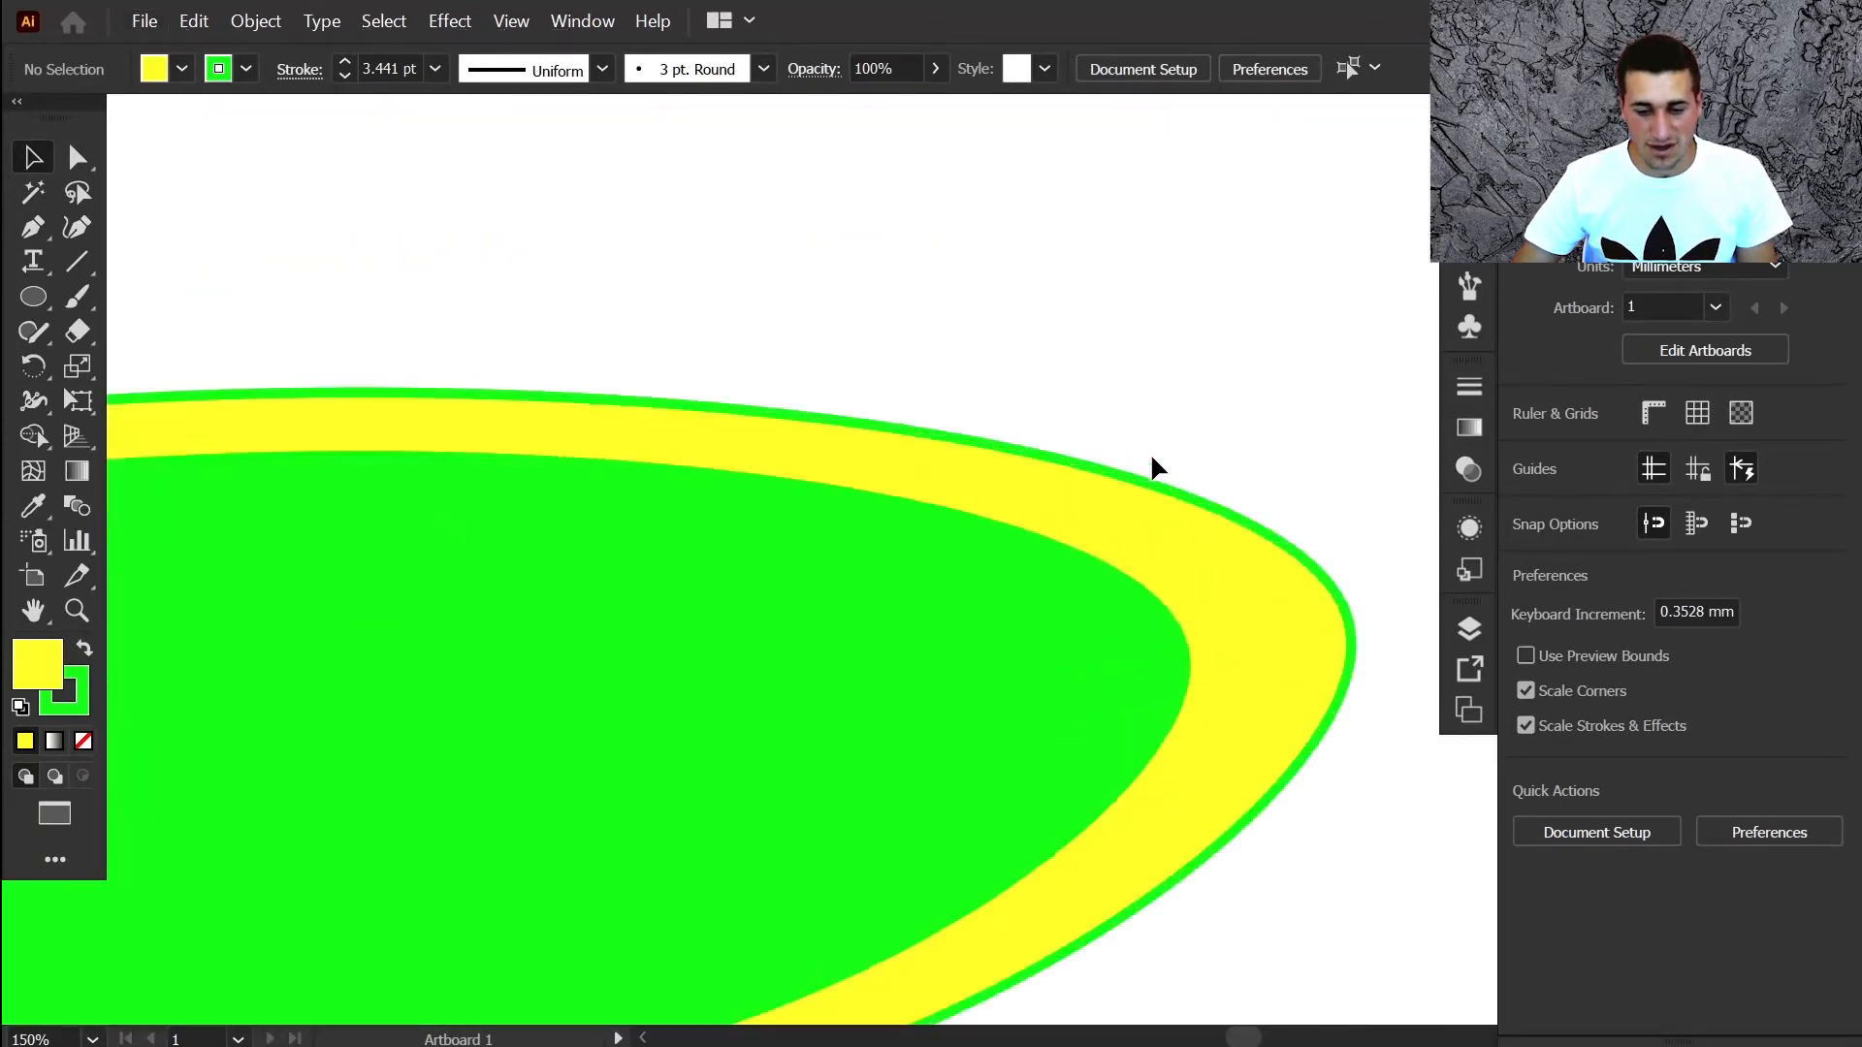
scroll(1125, 482, up, 3)
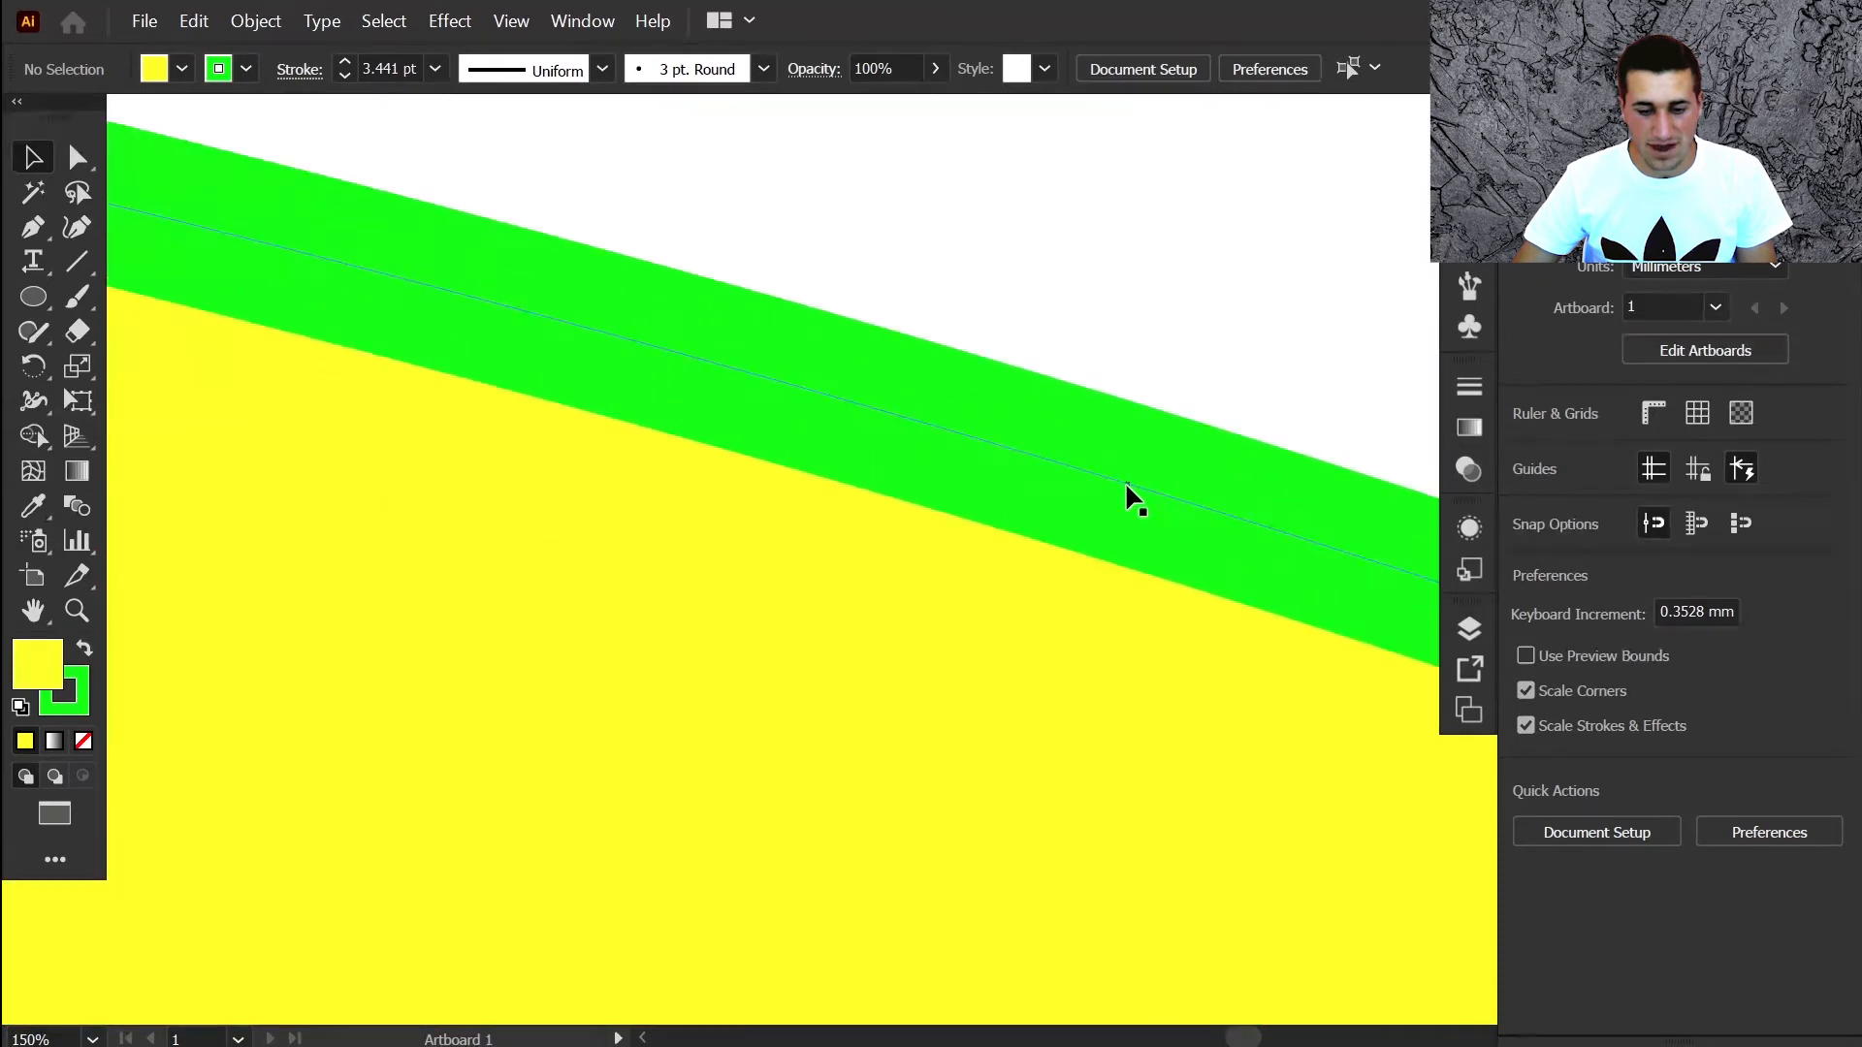
scroll(1126, 481, down, 4)
key(ctrl+0)
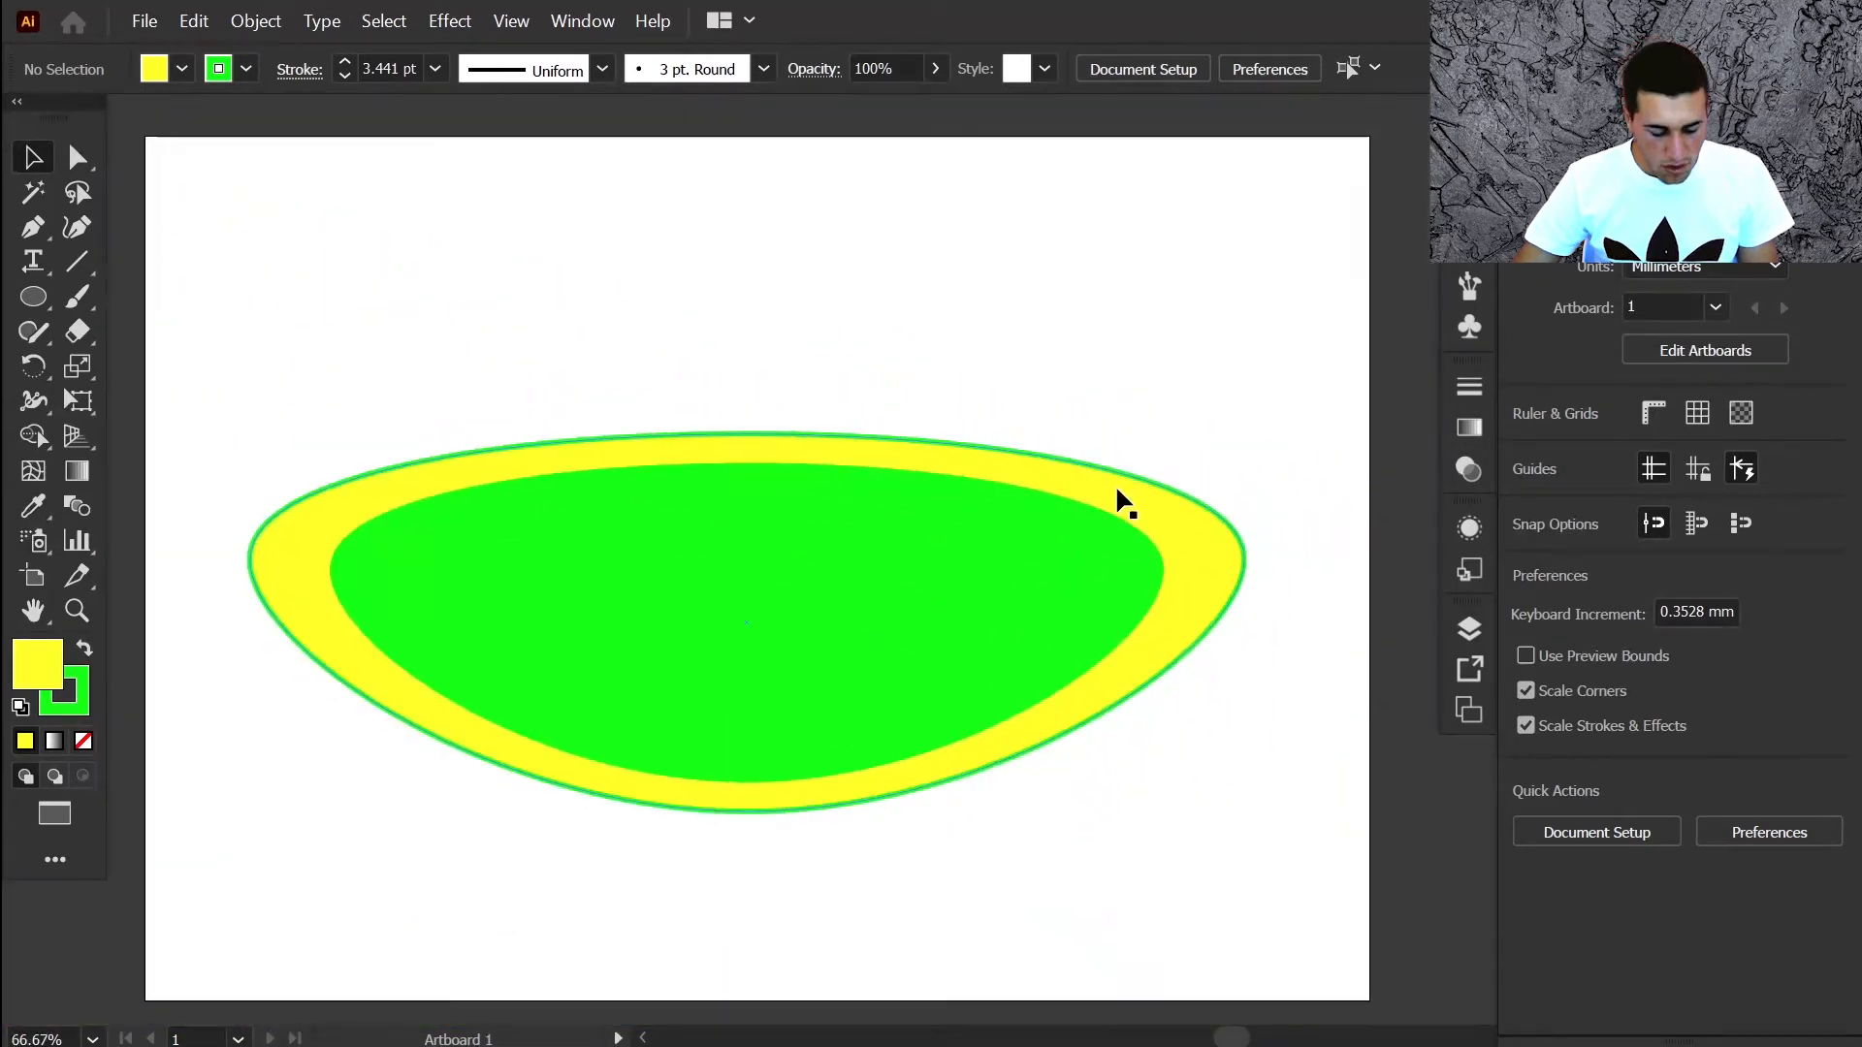
key(ctrl+=)
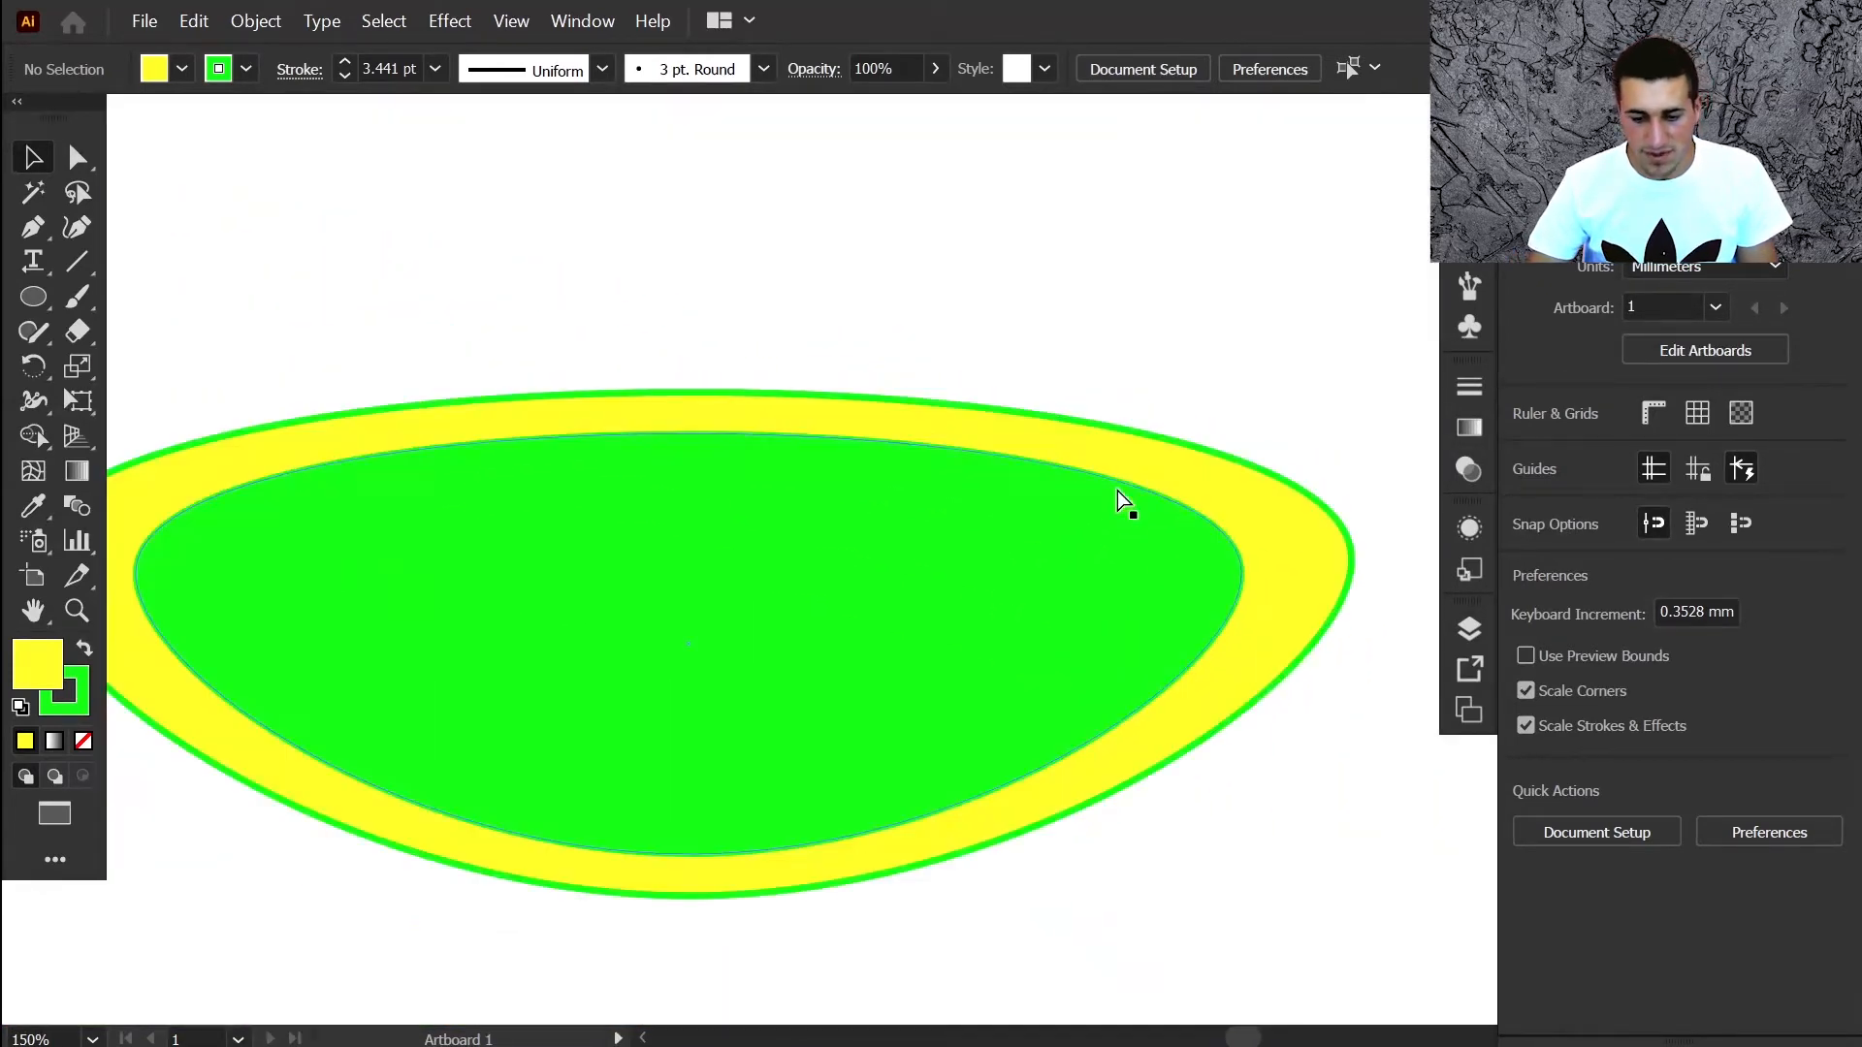
key(ctrl+=)
key(ctrl+0)
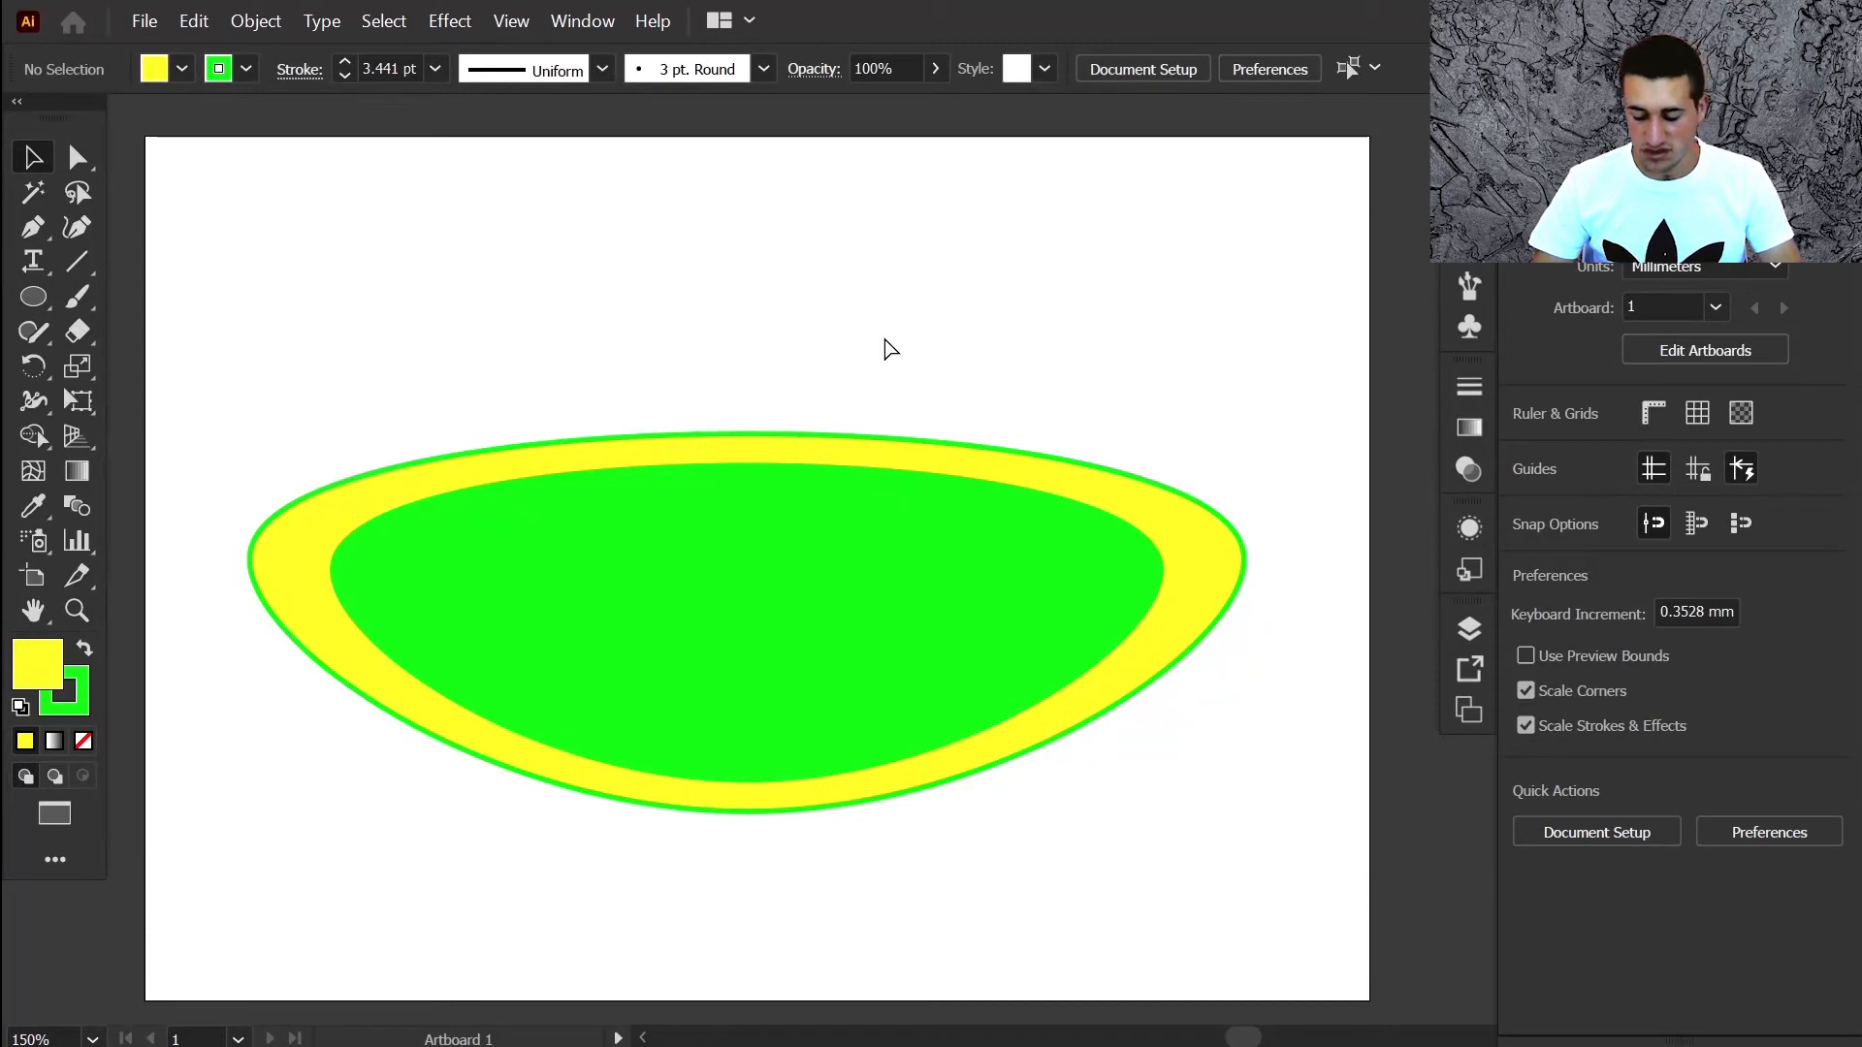
scroll(884, 349, up, 2)
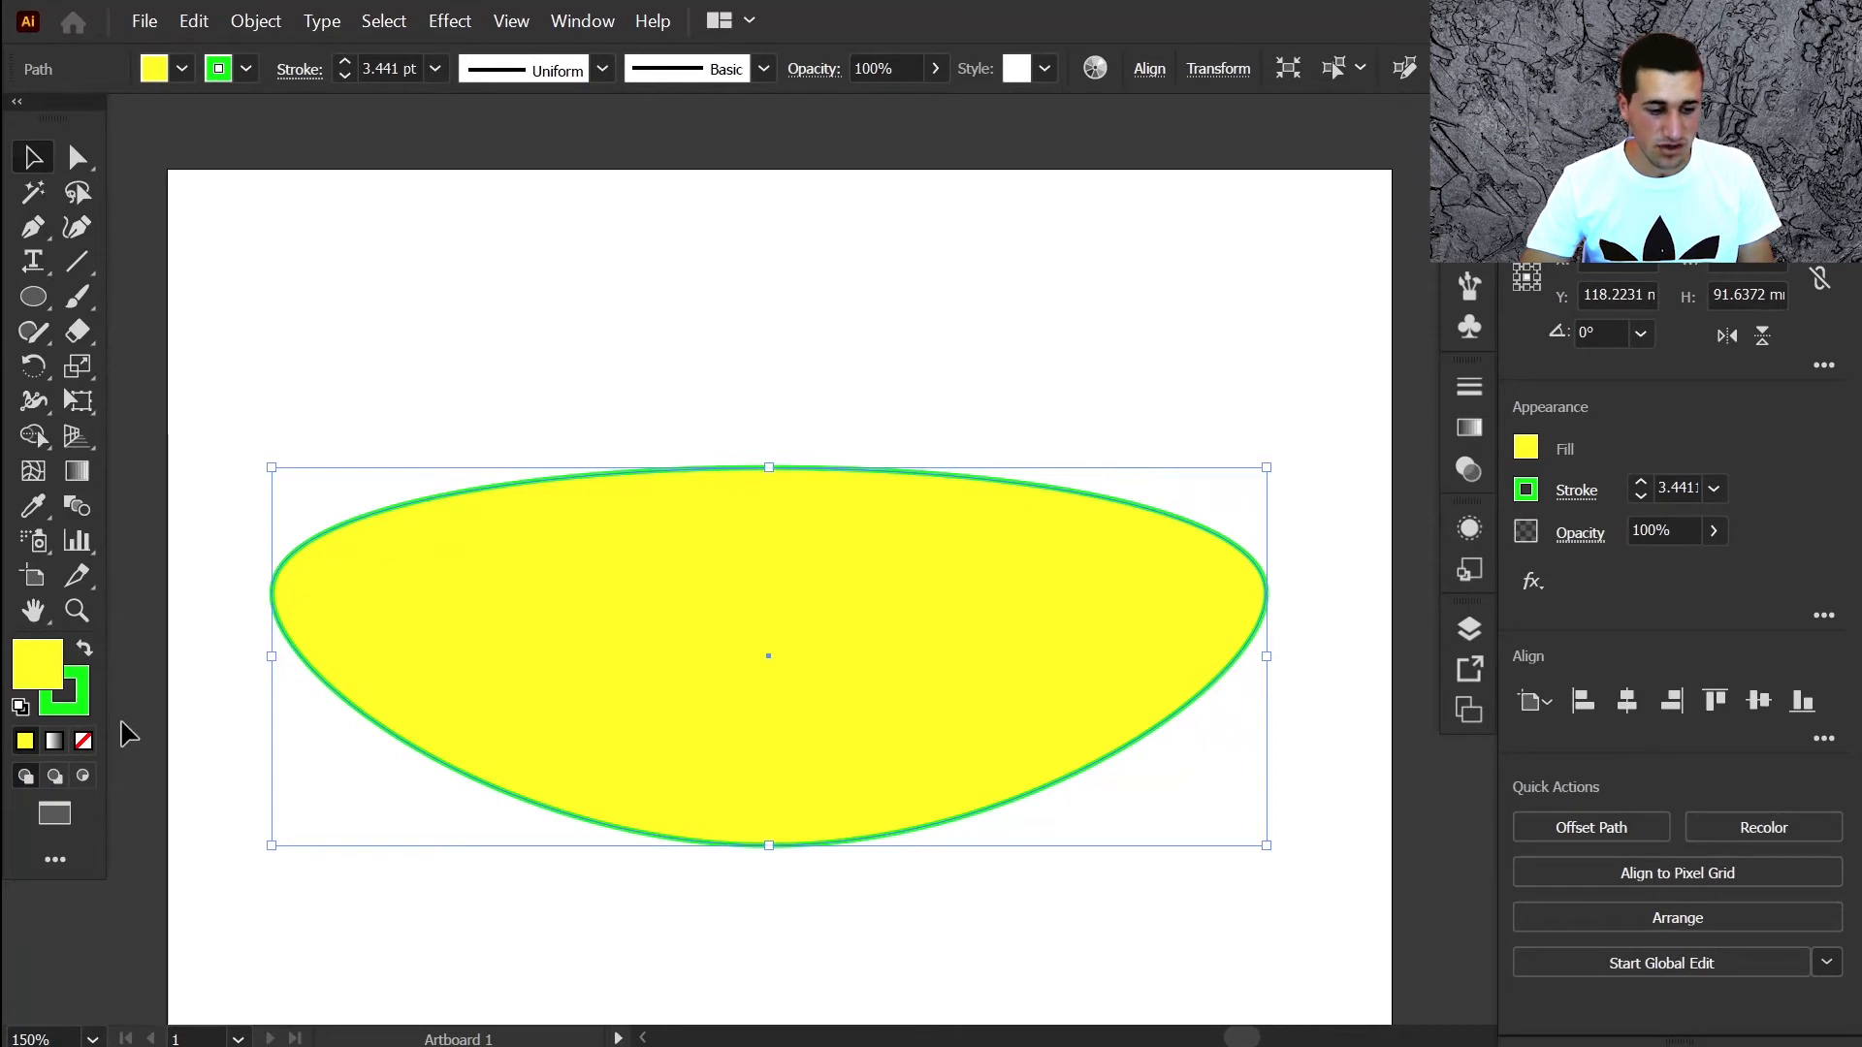
Try swapping the lens's yellow fill and green stroke, then reset to white fill, black stroke
key(shift+x)
key(shift+x)
key(shift+x)
key(shift+x)
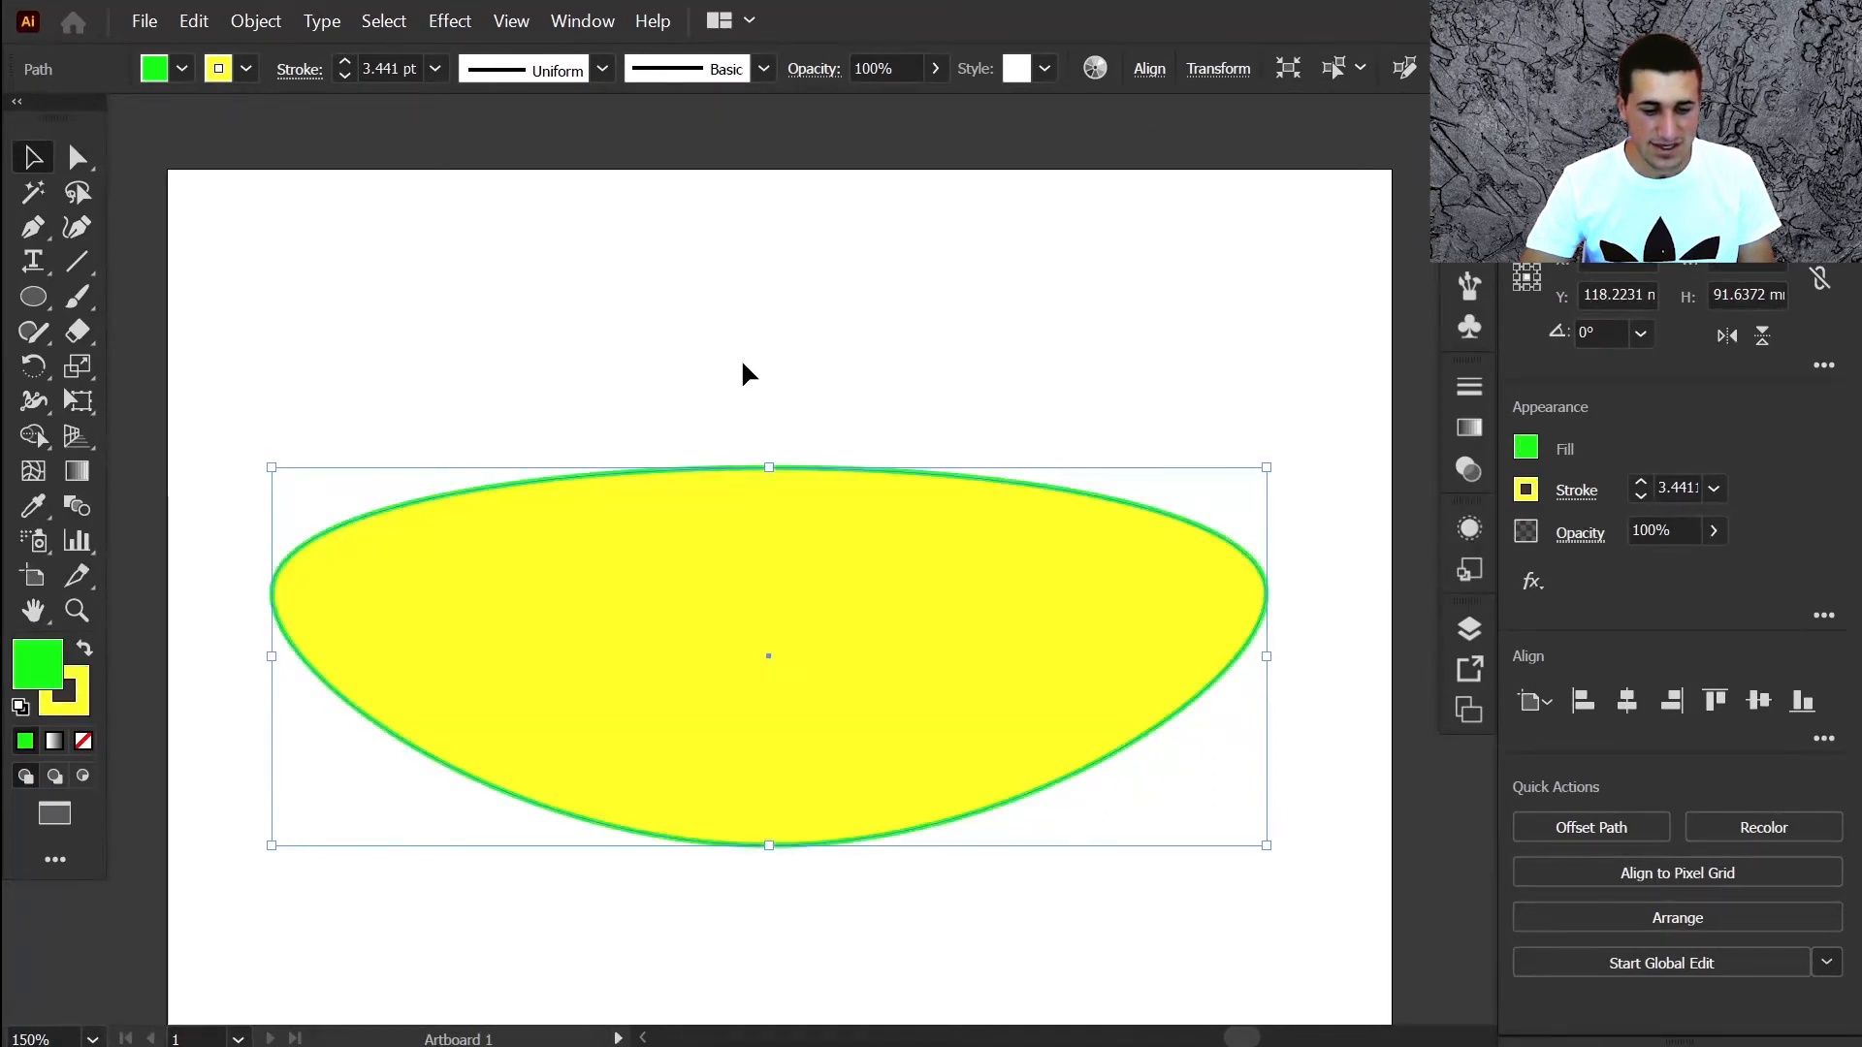
key(shift+x)
key(shift+x)
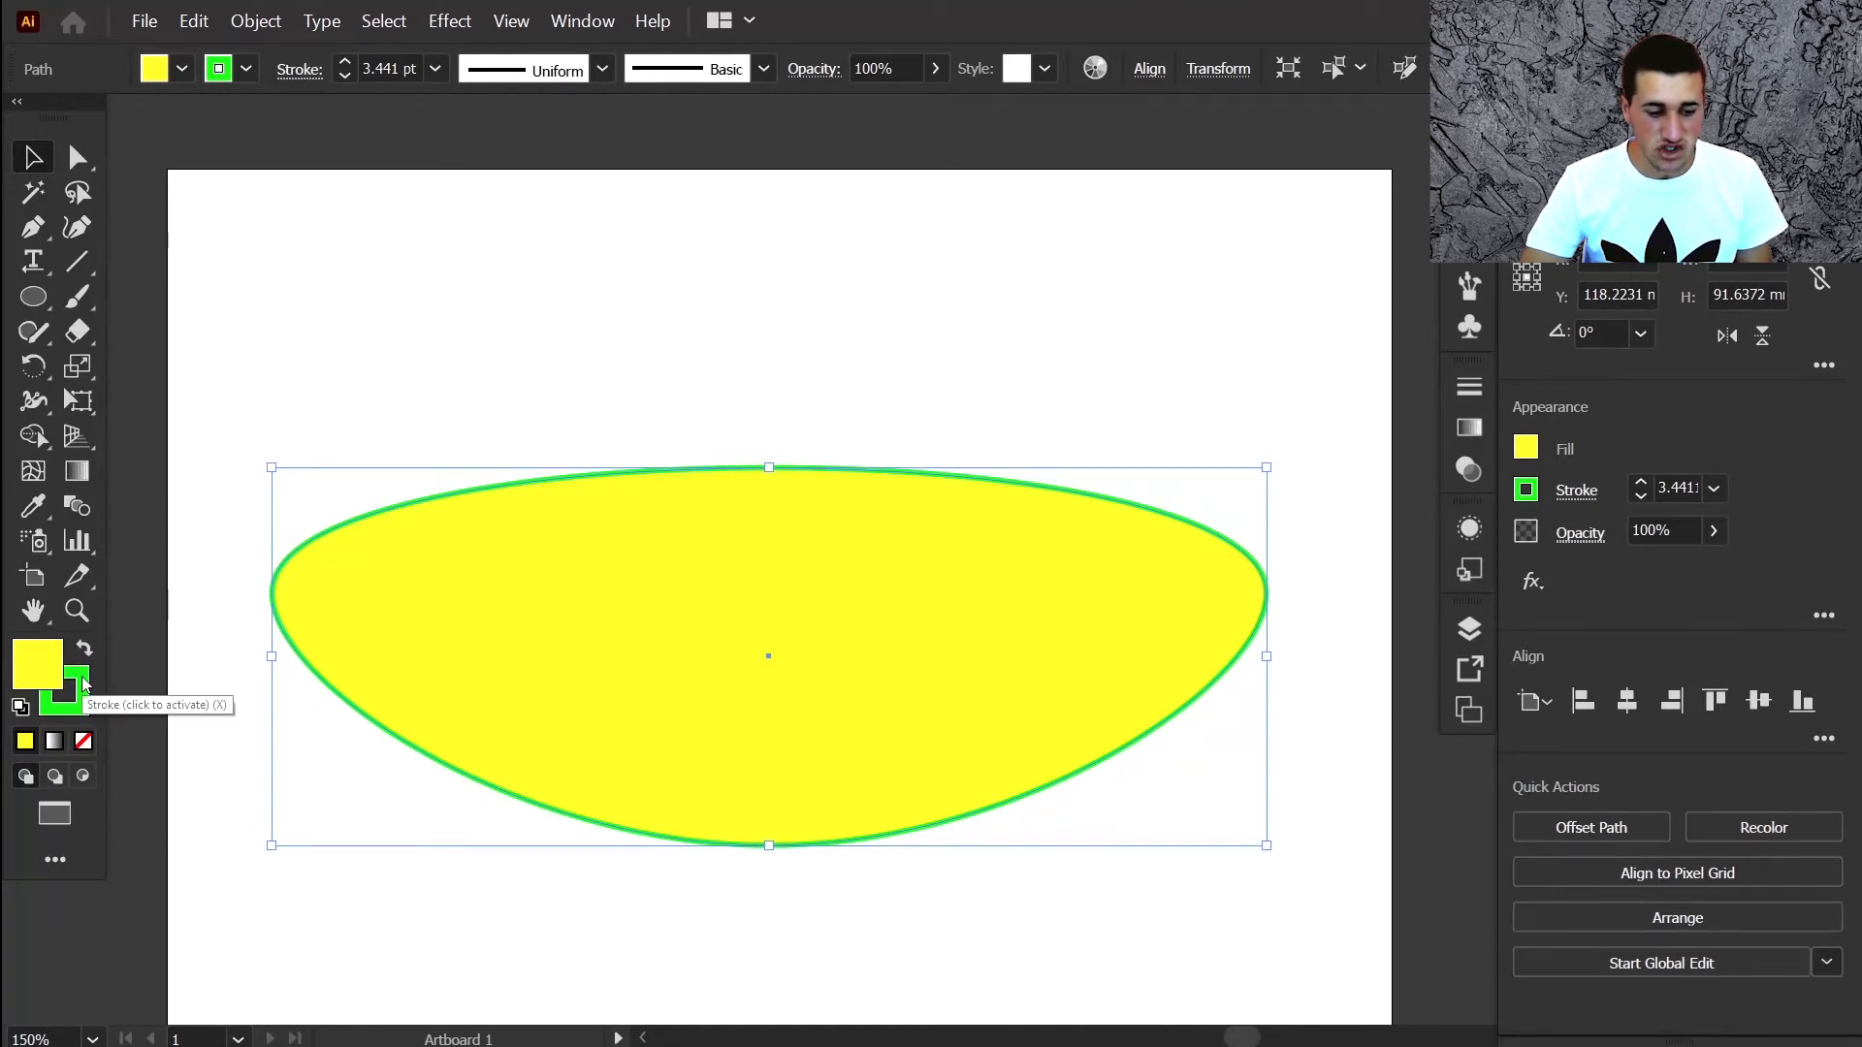
drag(84, 684, 54, 677)
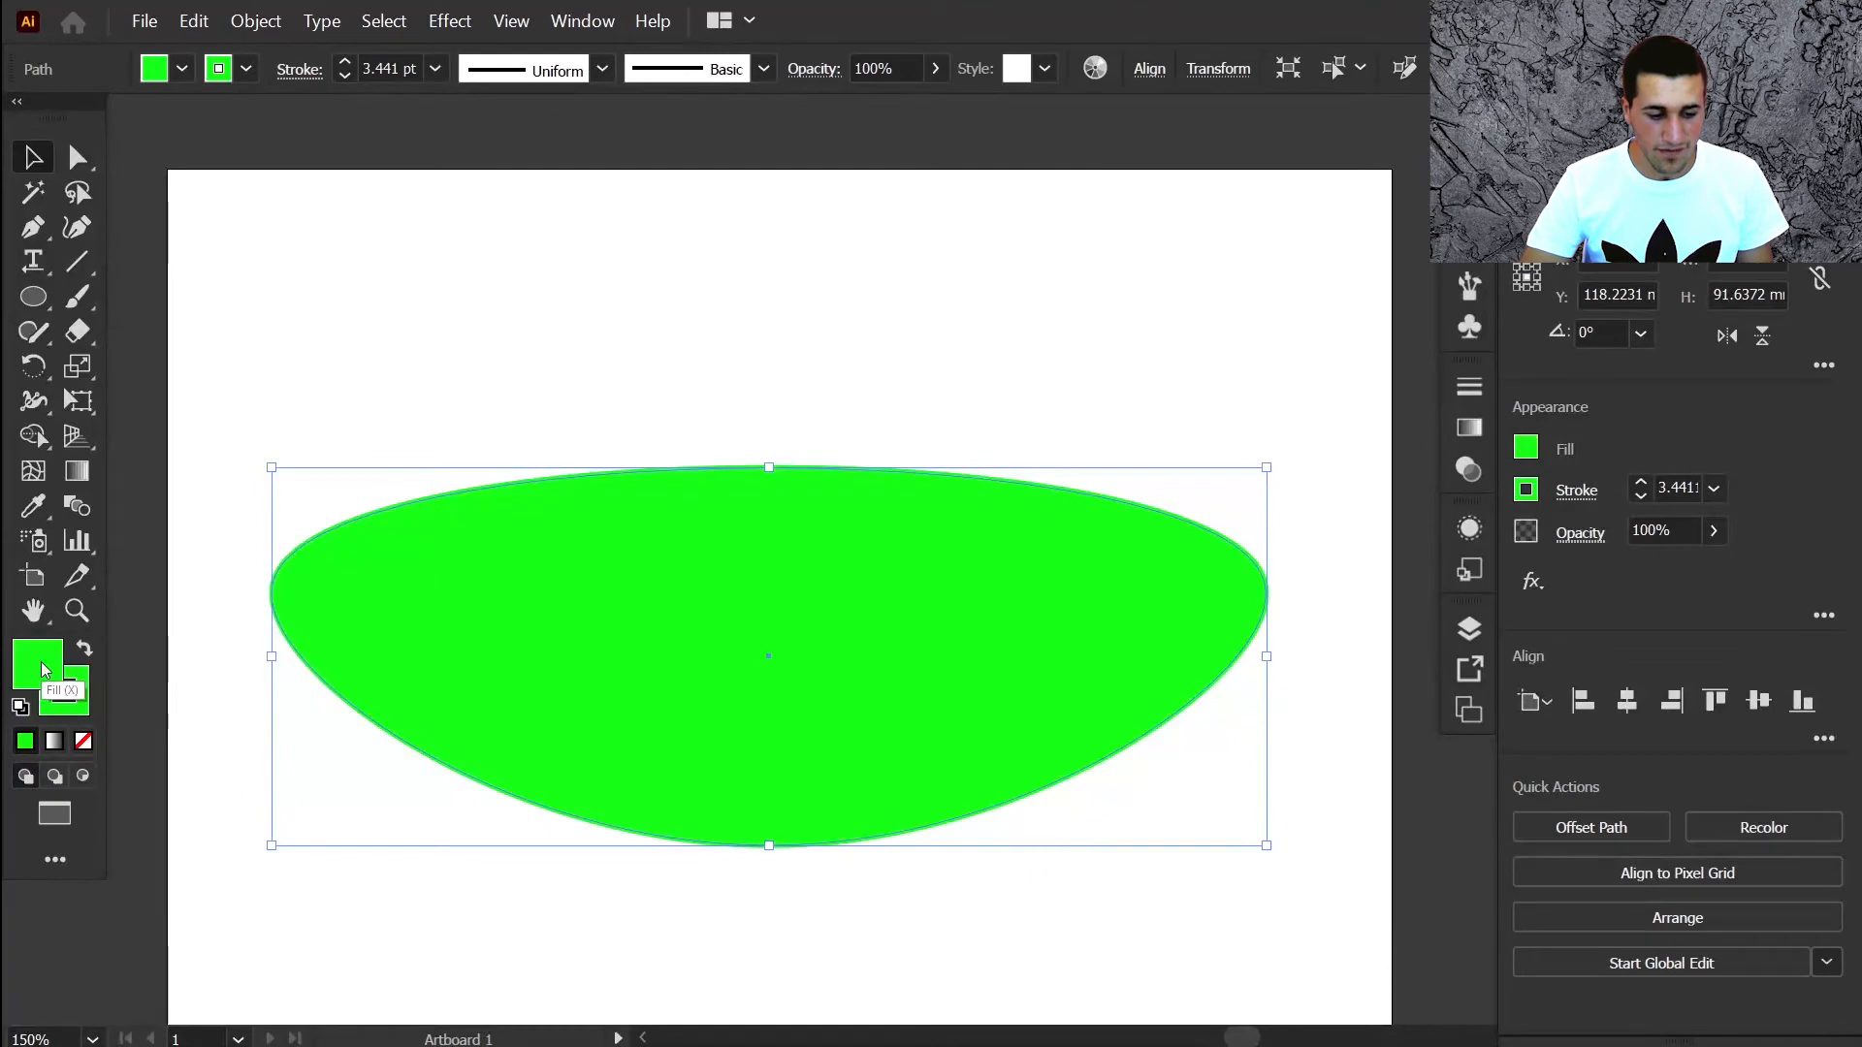
key(ctrl+z)
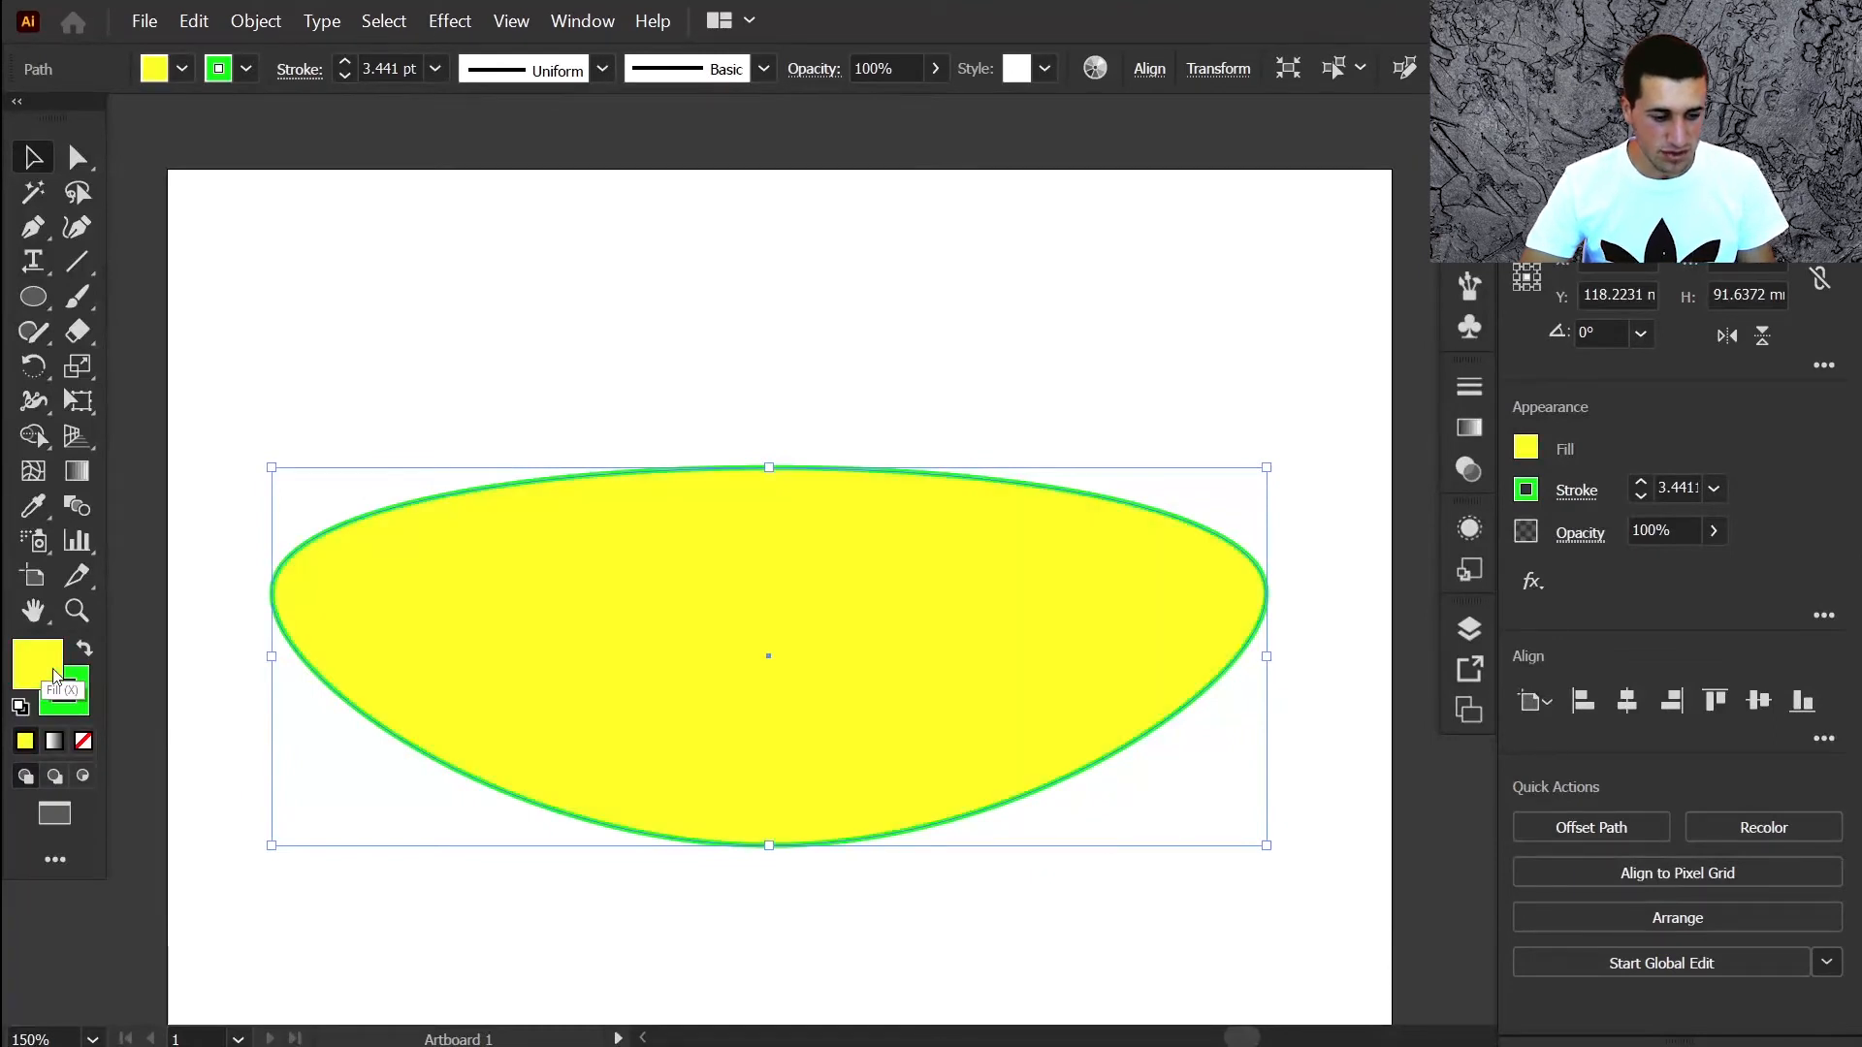
drag(54, 677, 78, 693)
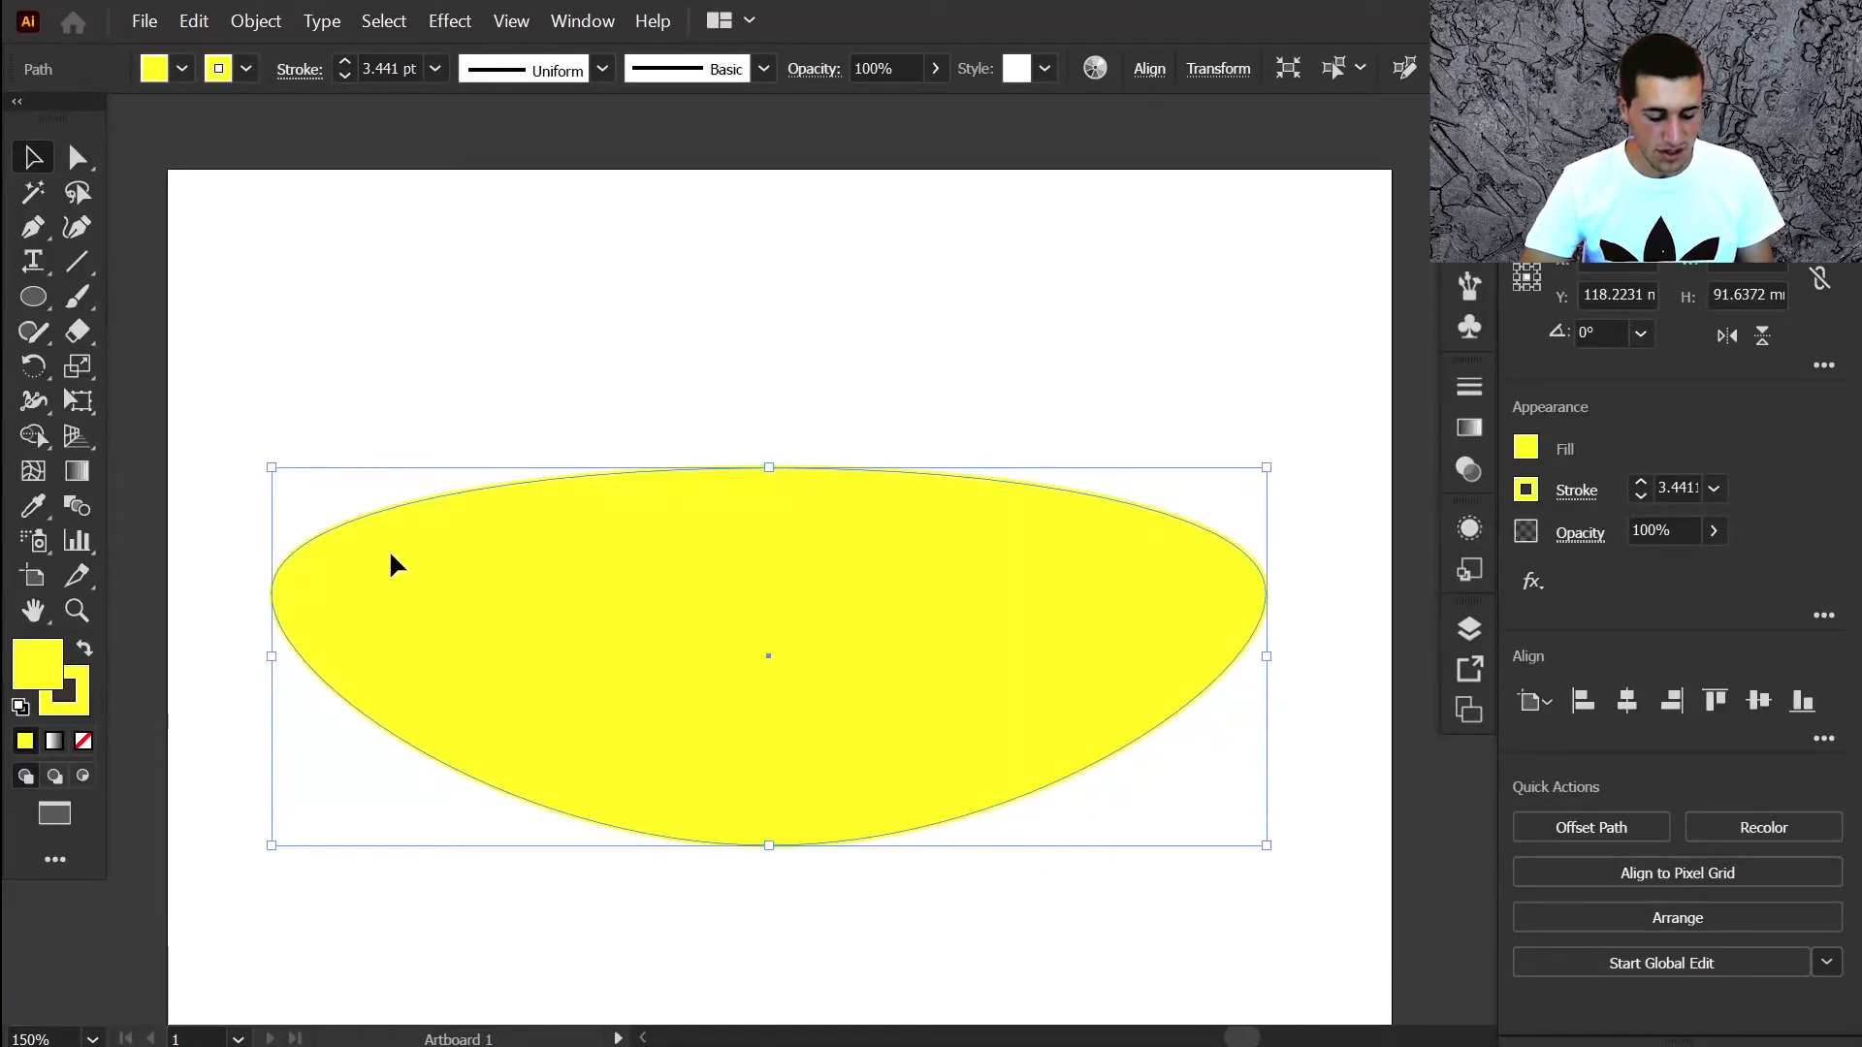
key(ctrl+z)
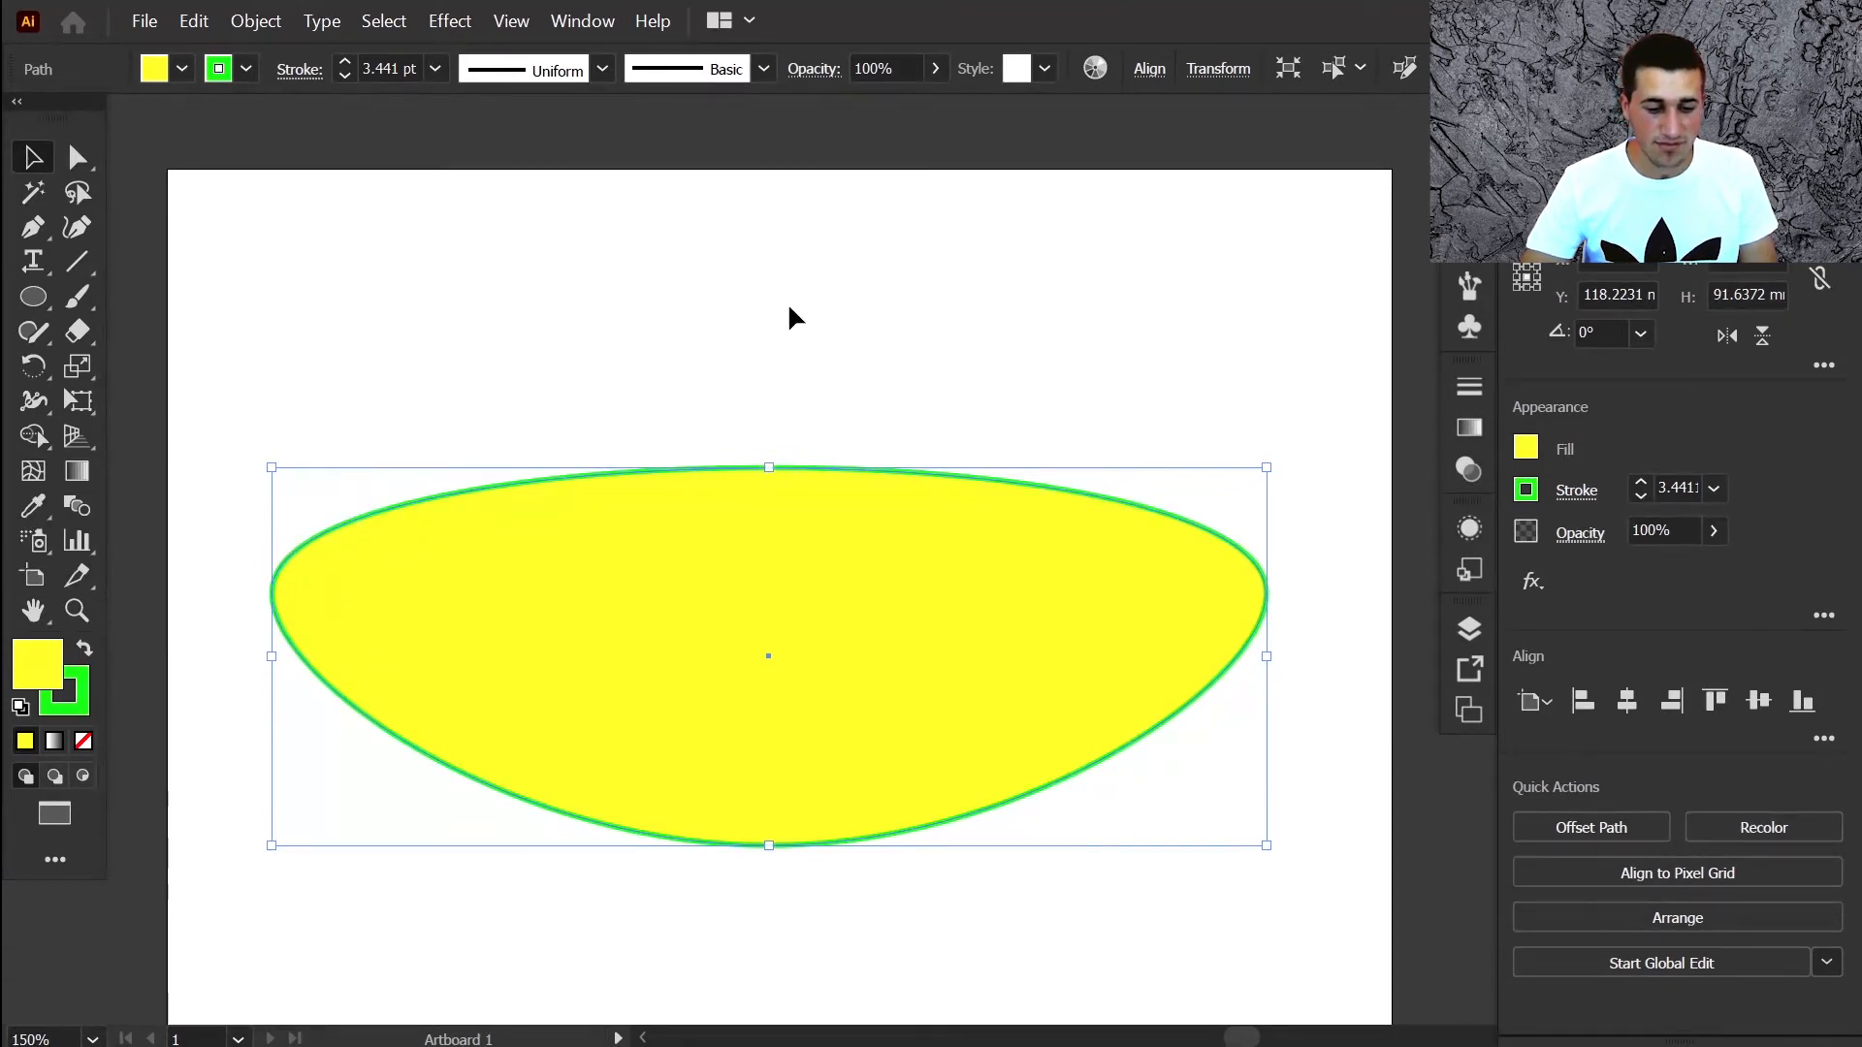
key(d)
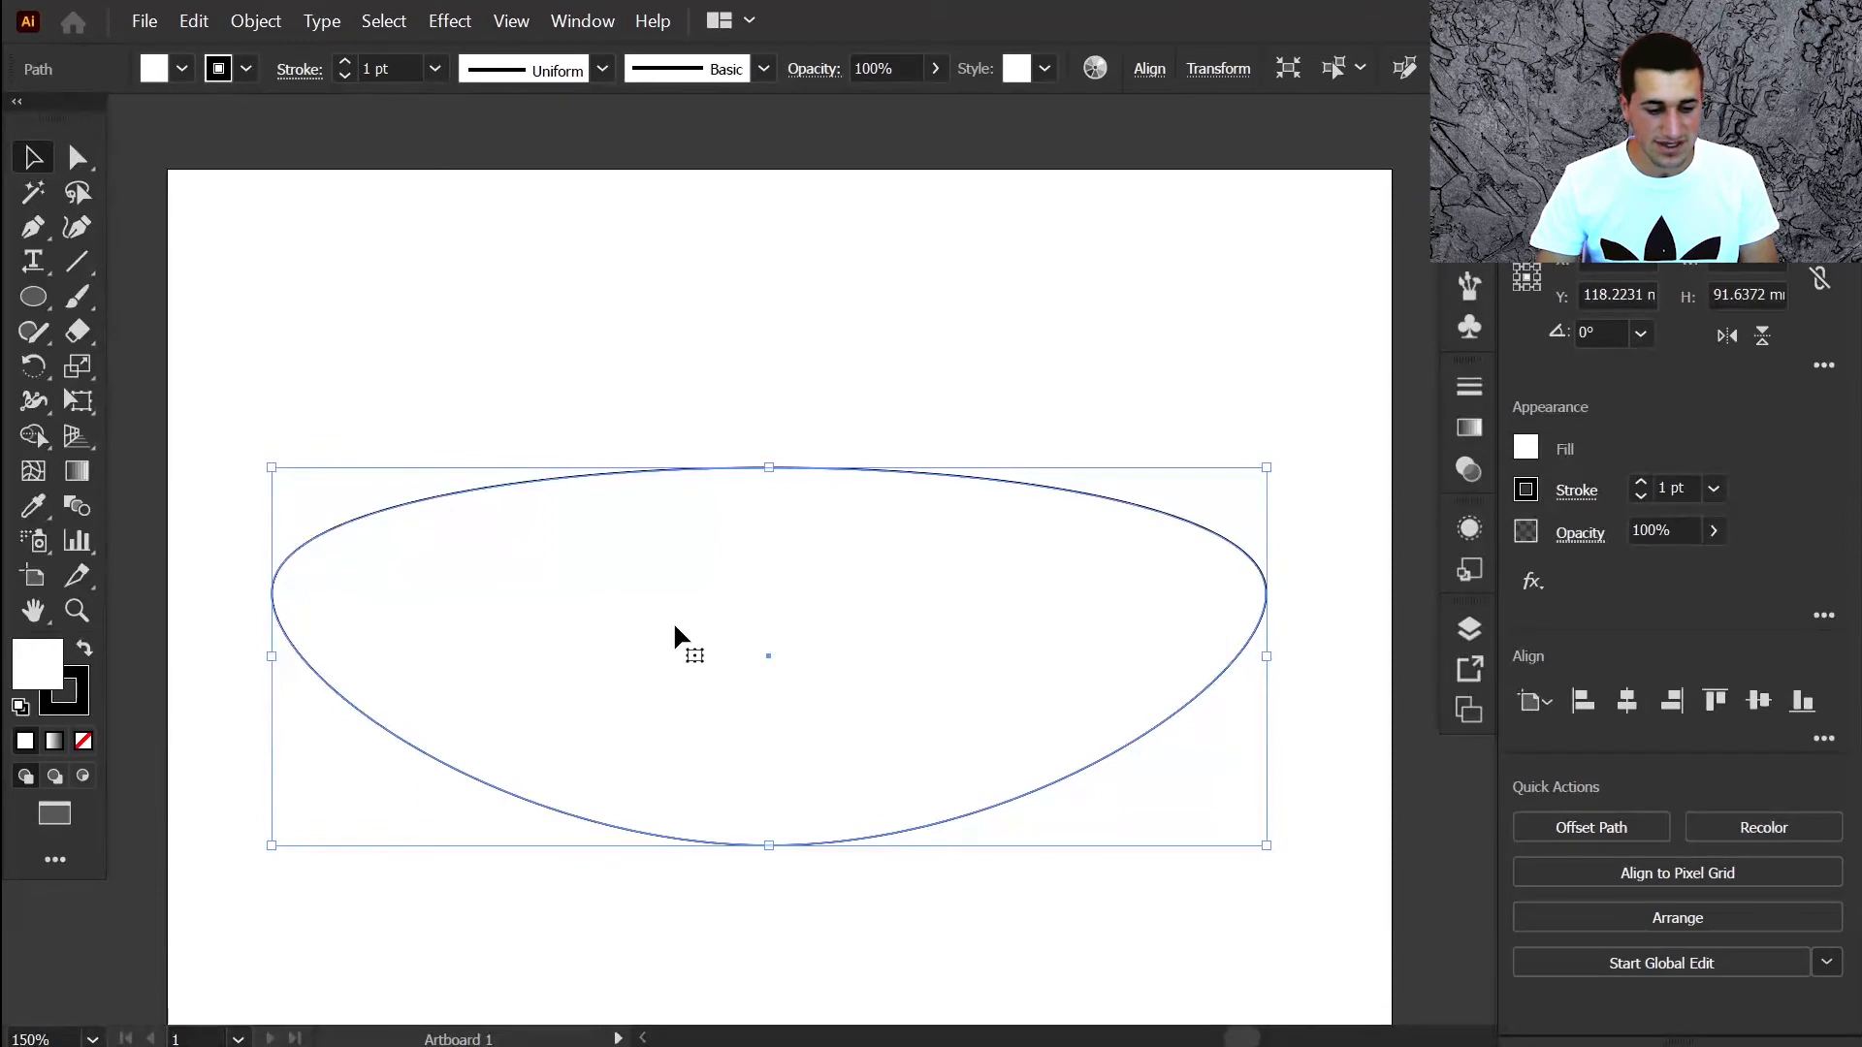
Remove the lens fill, toggle rulers and smart guides off and on, then open the View menu
key(slash)
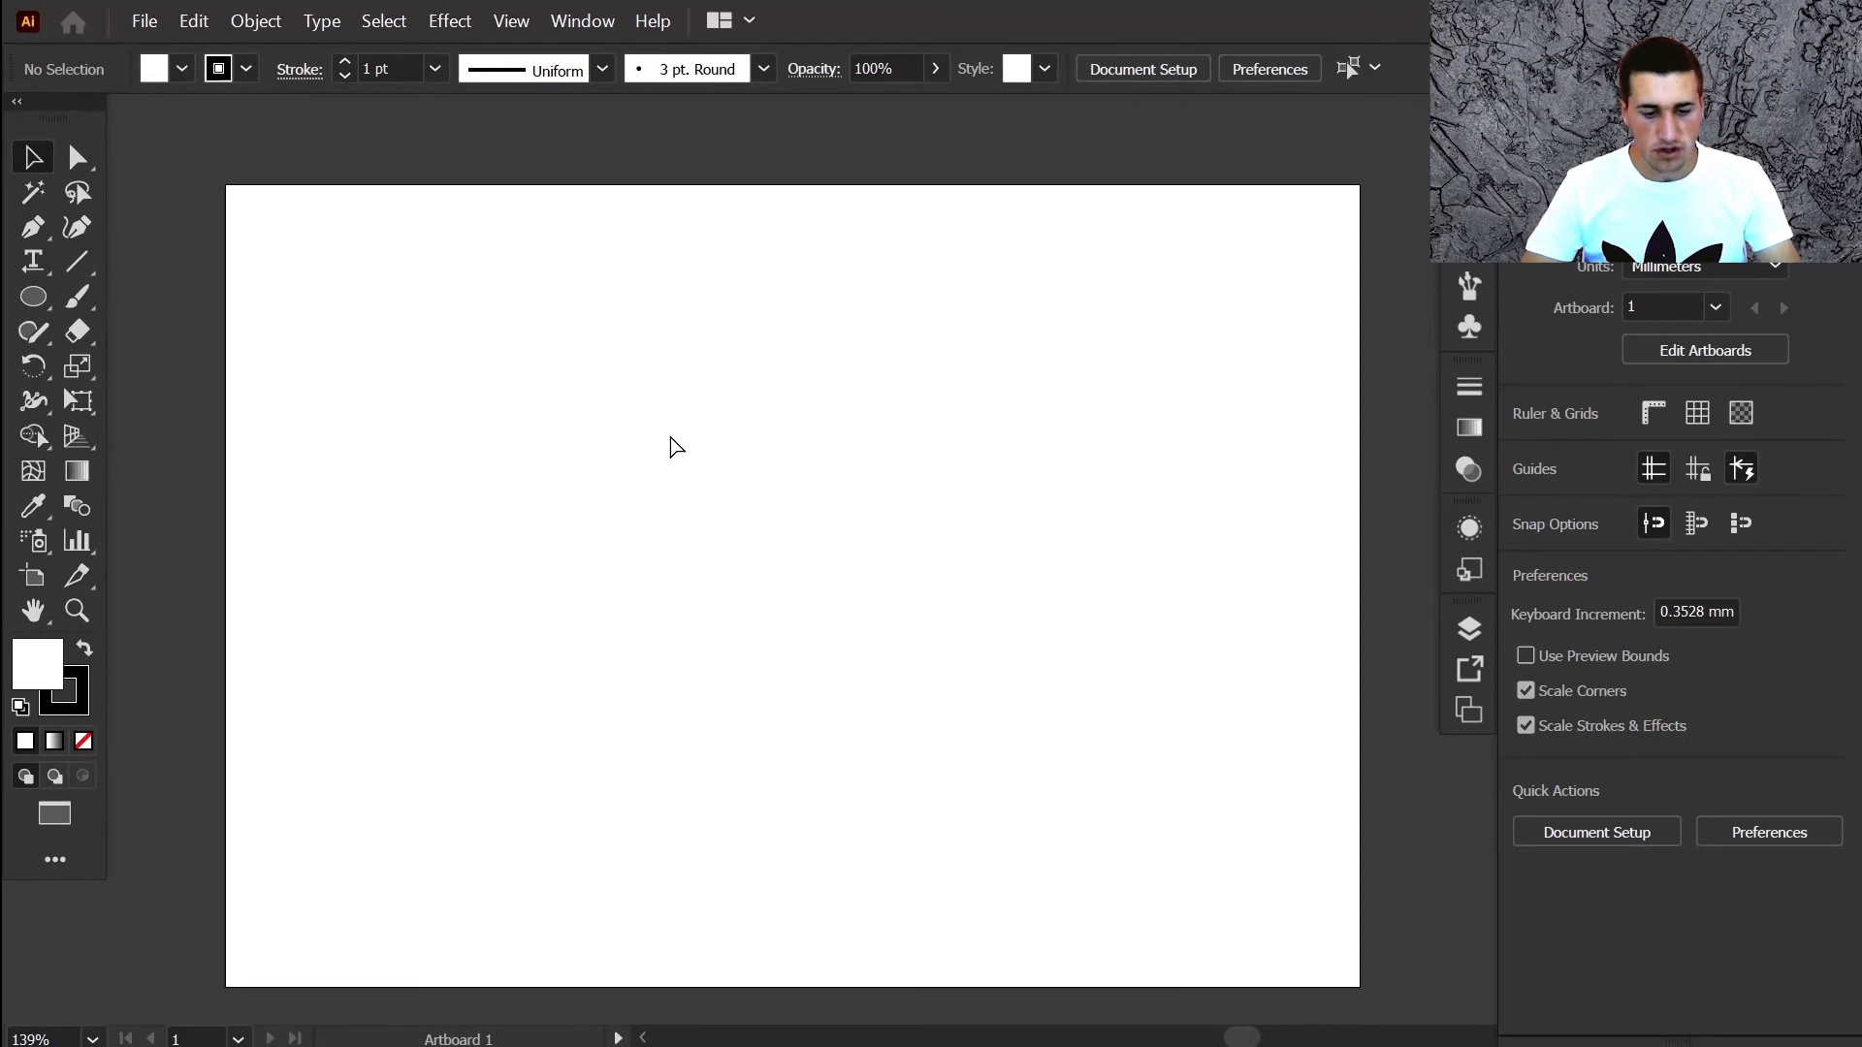
key(ctrl+r)
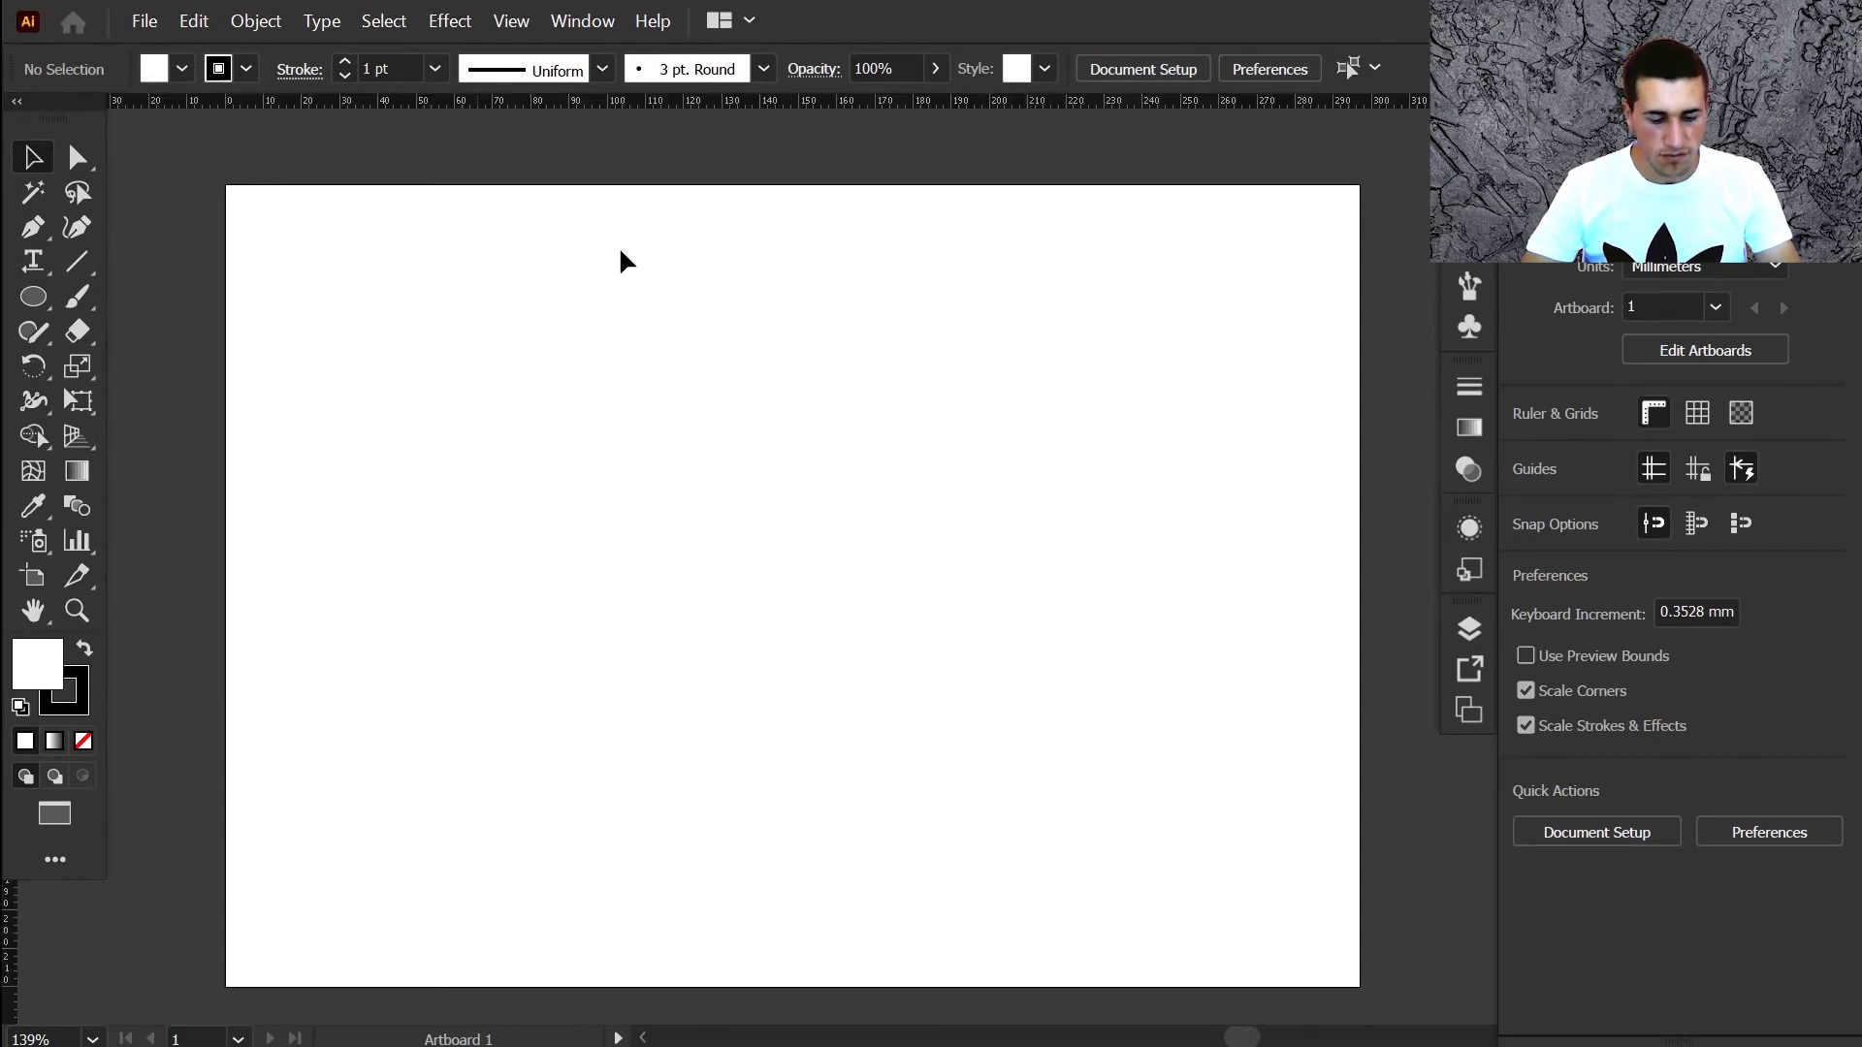
key(ctrl+r)
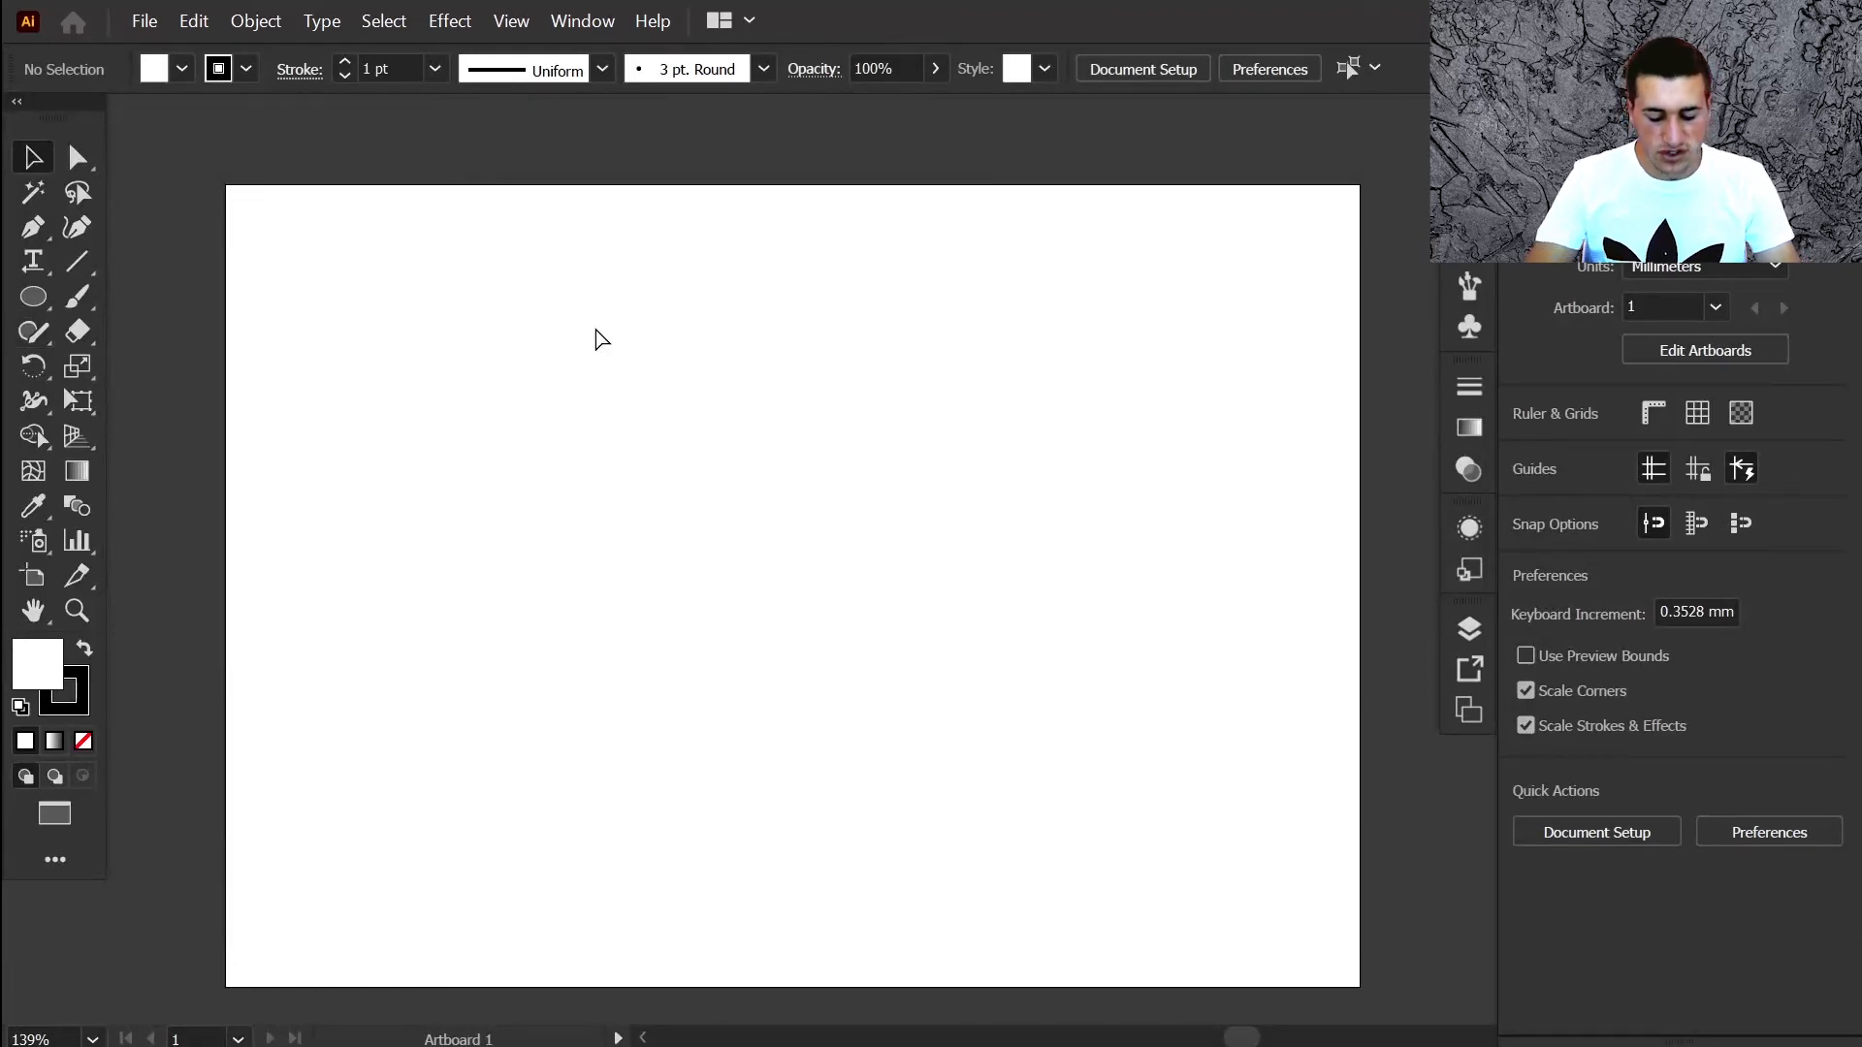
key(ctrl+u)
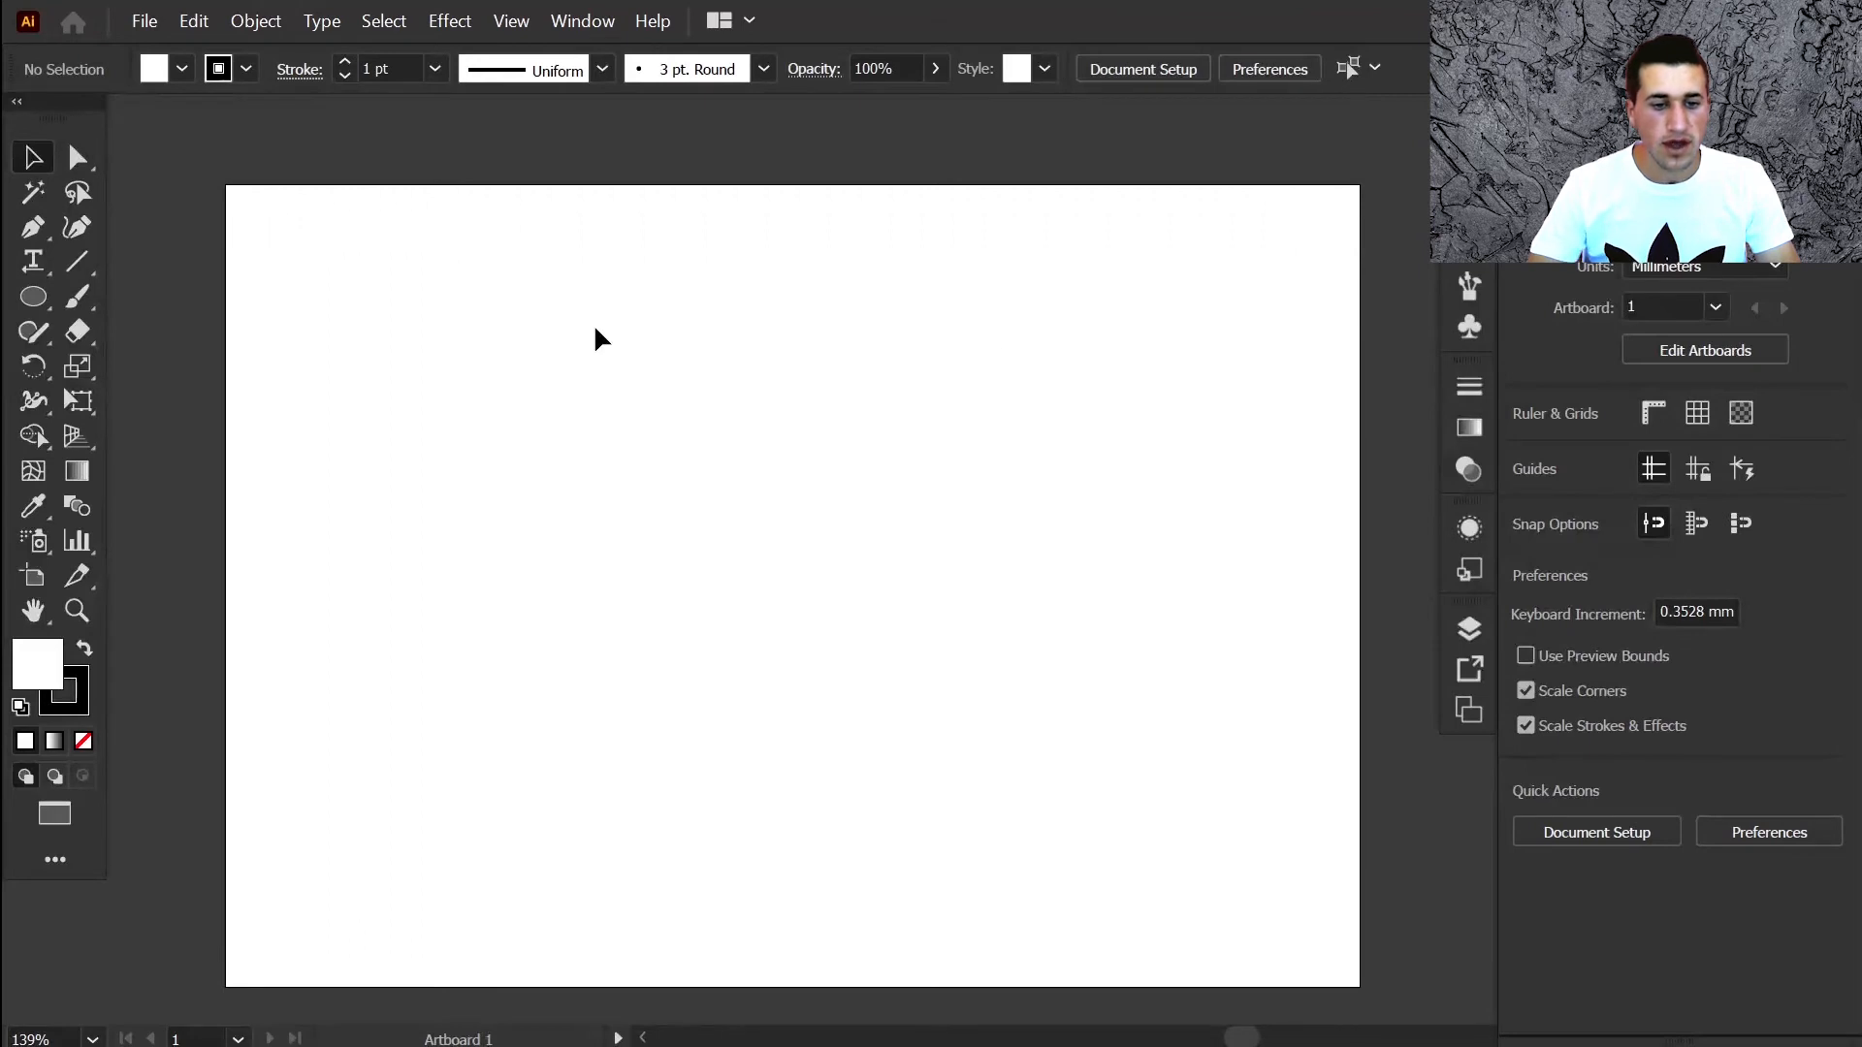
key(ctrl+u)
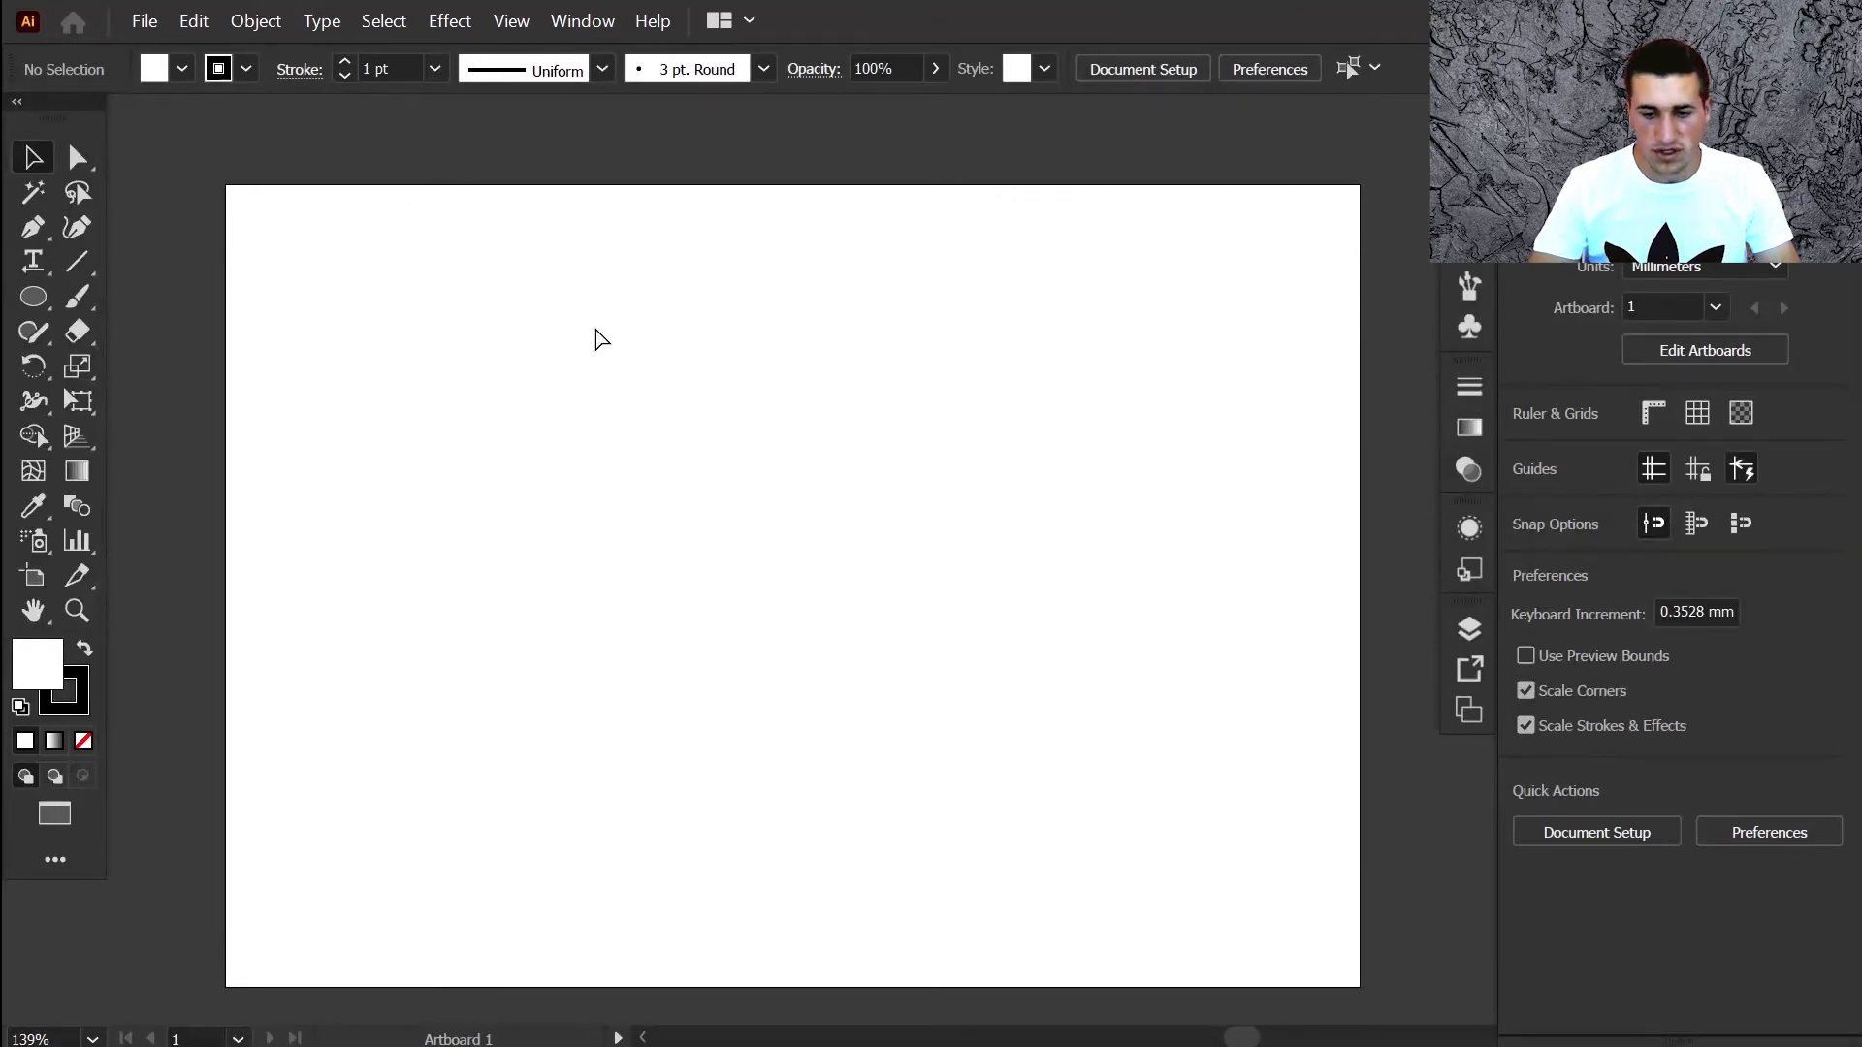
click(514, 21)
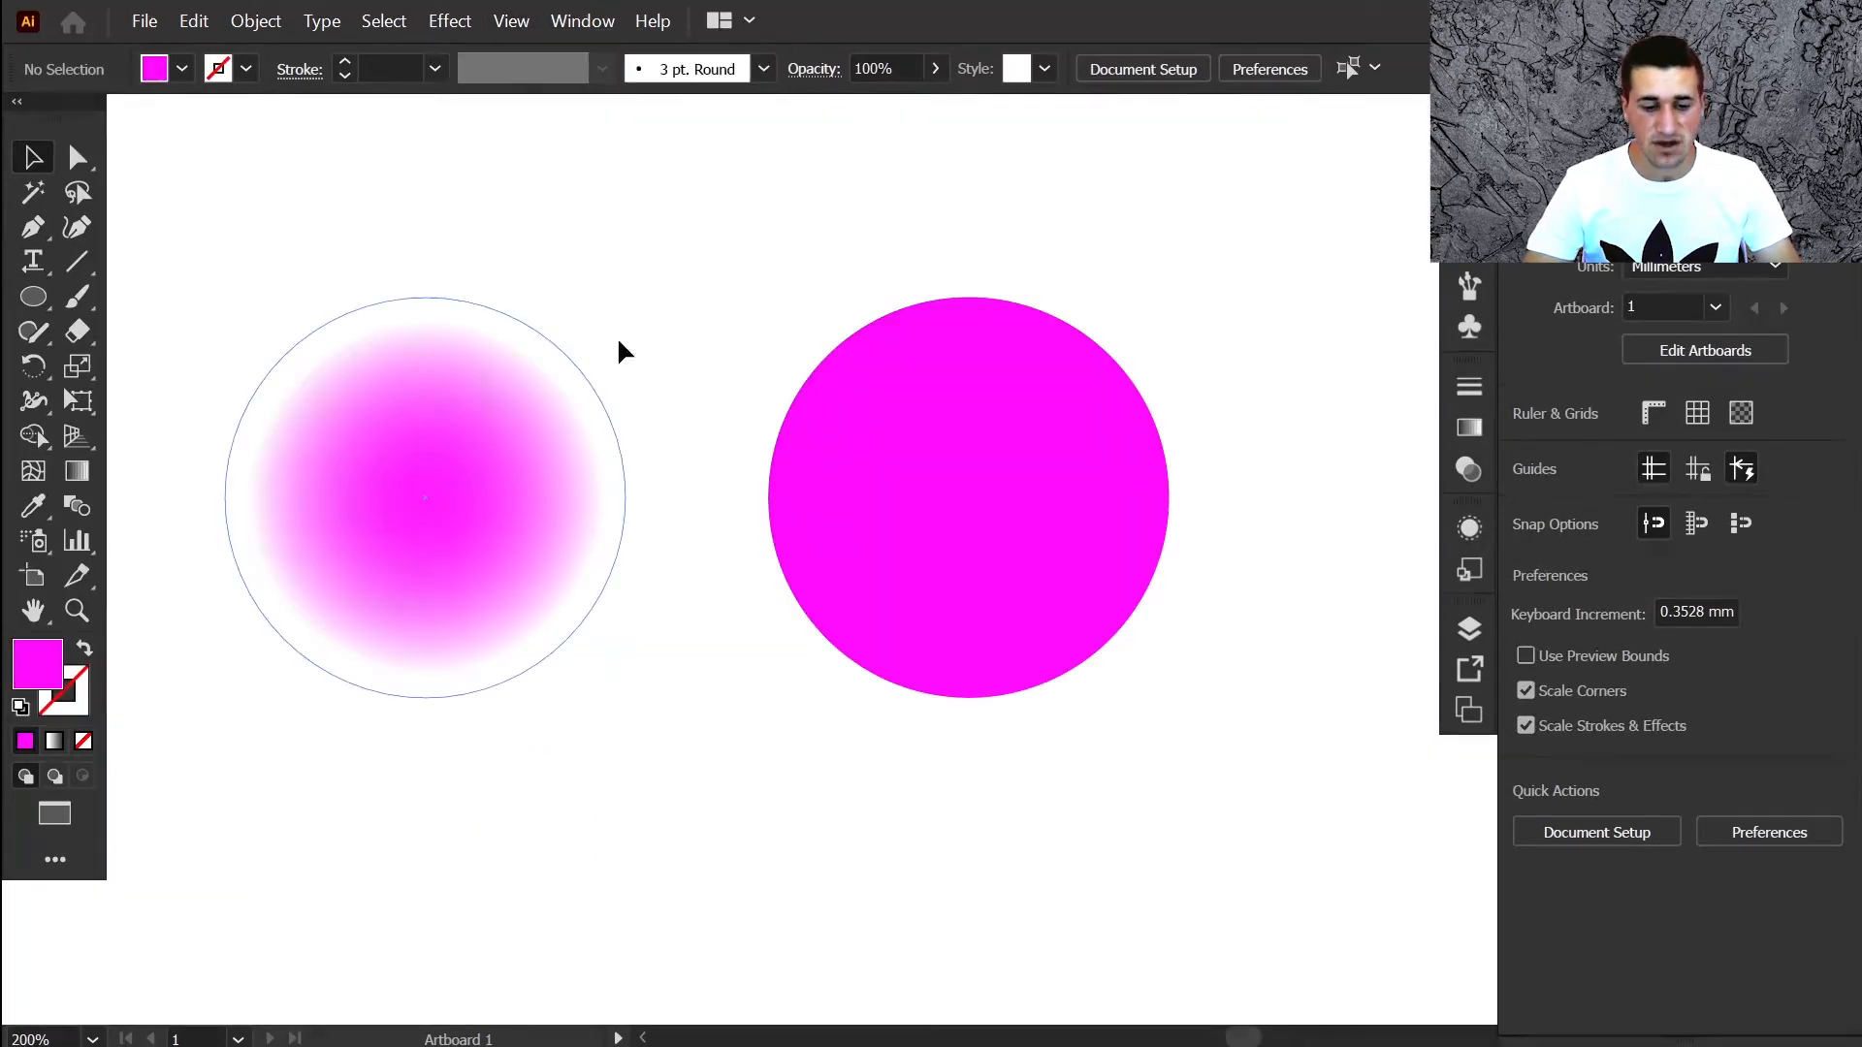
Apply a new Feather effect to the solid right magenta circle, then undo it
click(1031, 512)
key(ctrl+c)
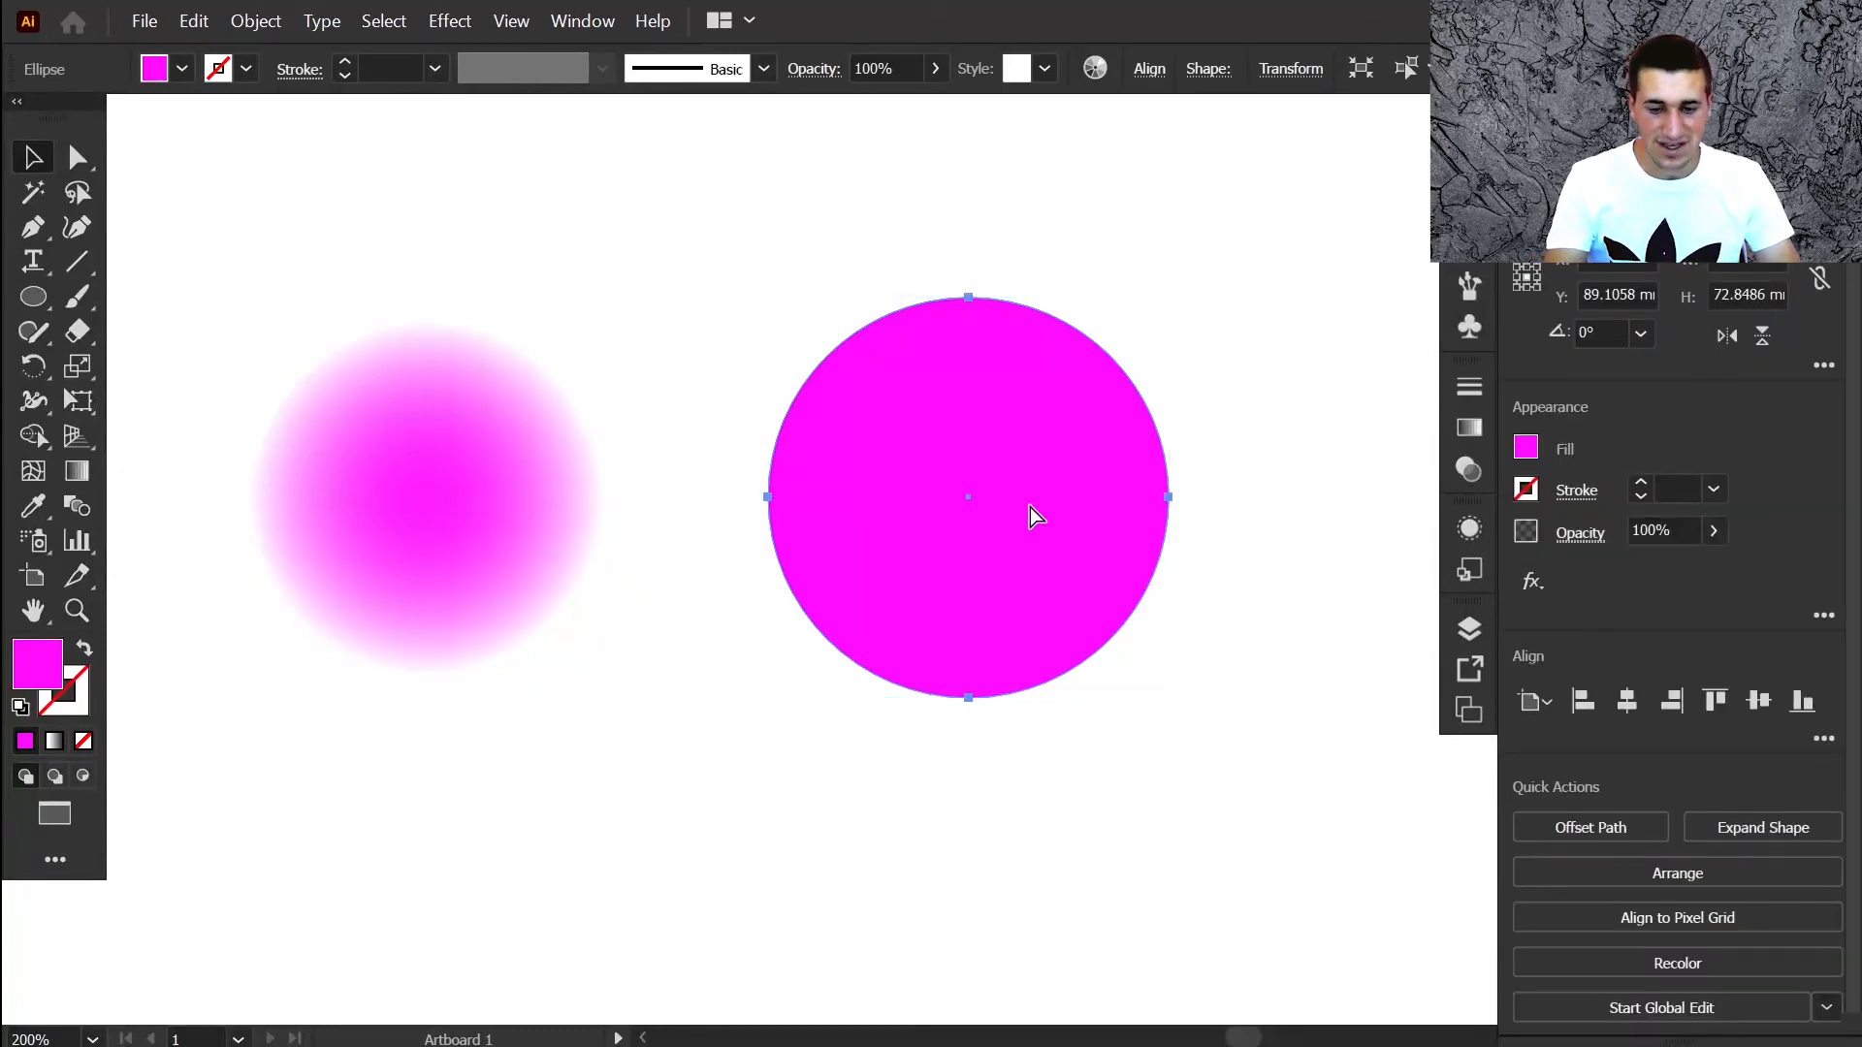
key(ctrl+shift+e)
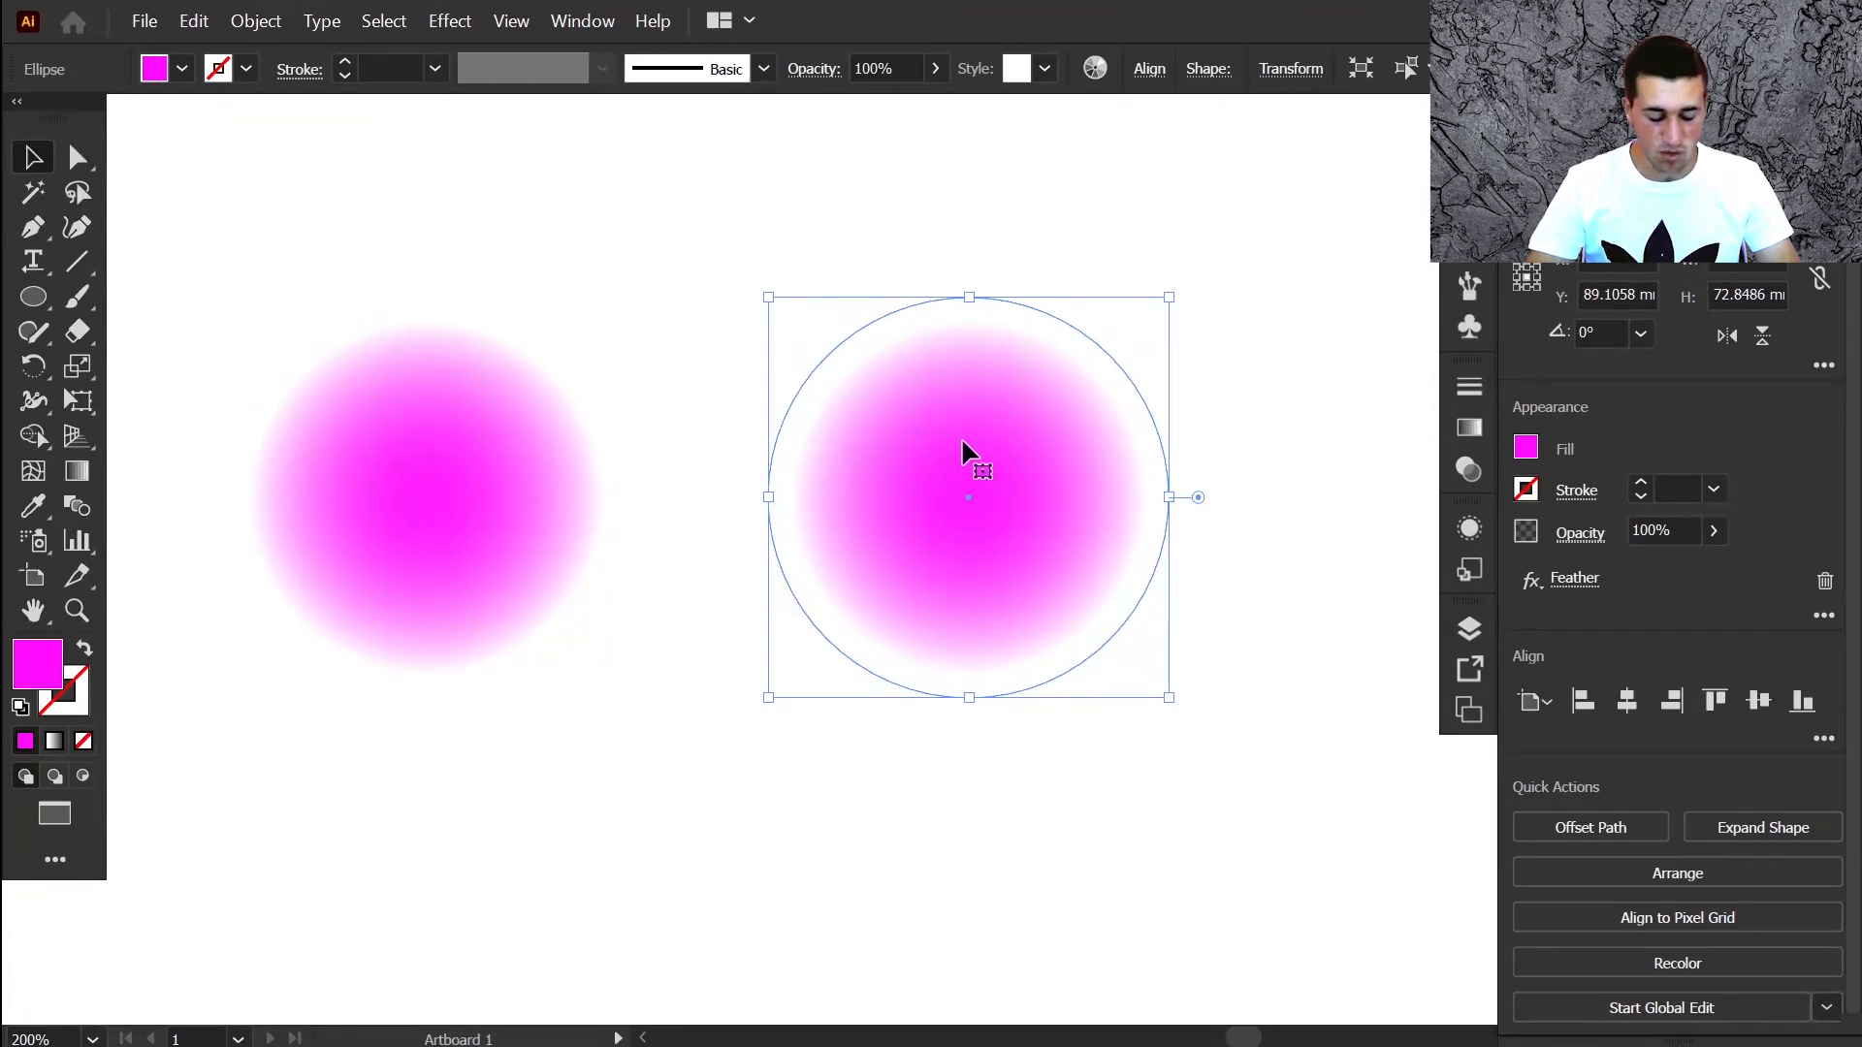
key(ctrl+shift+b)
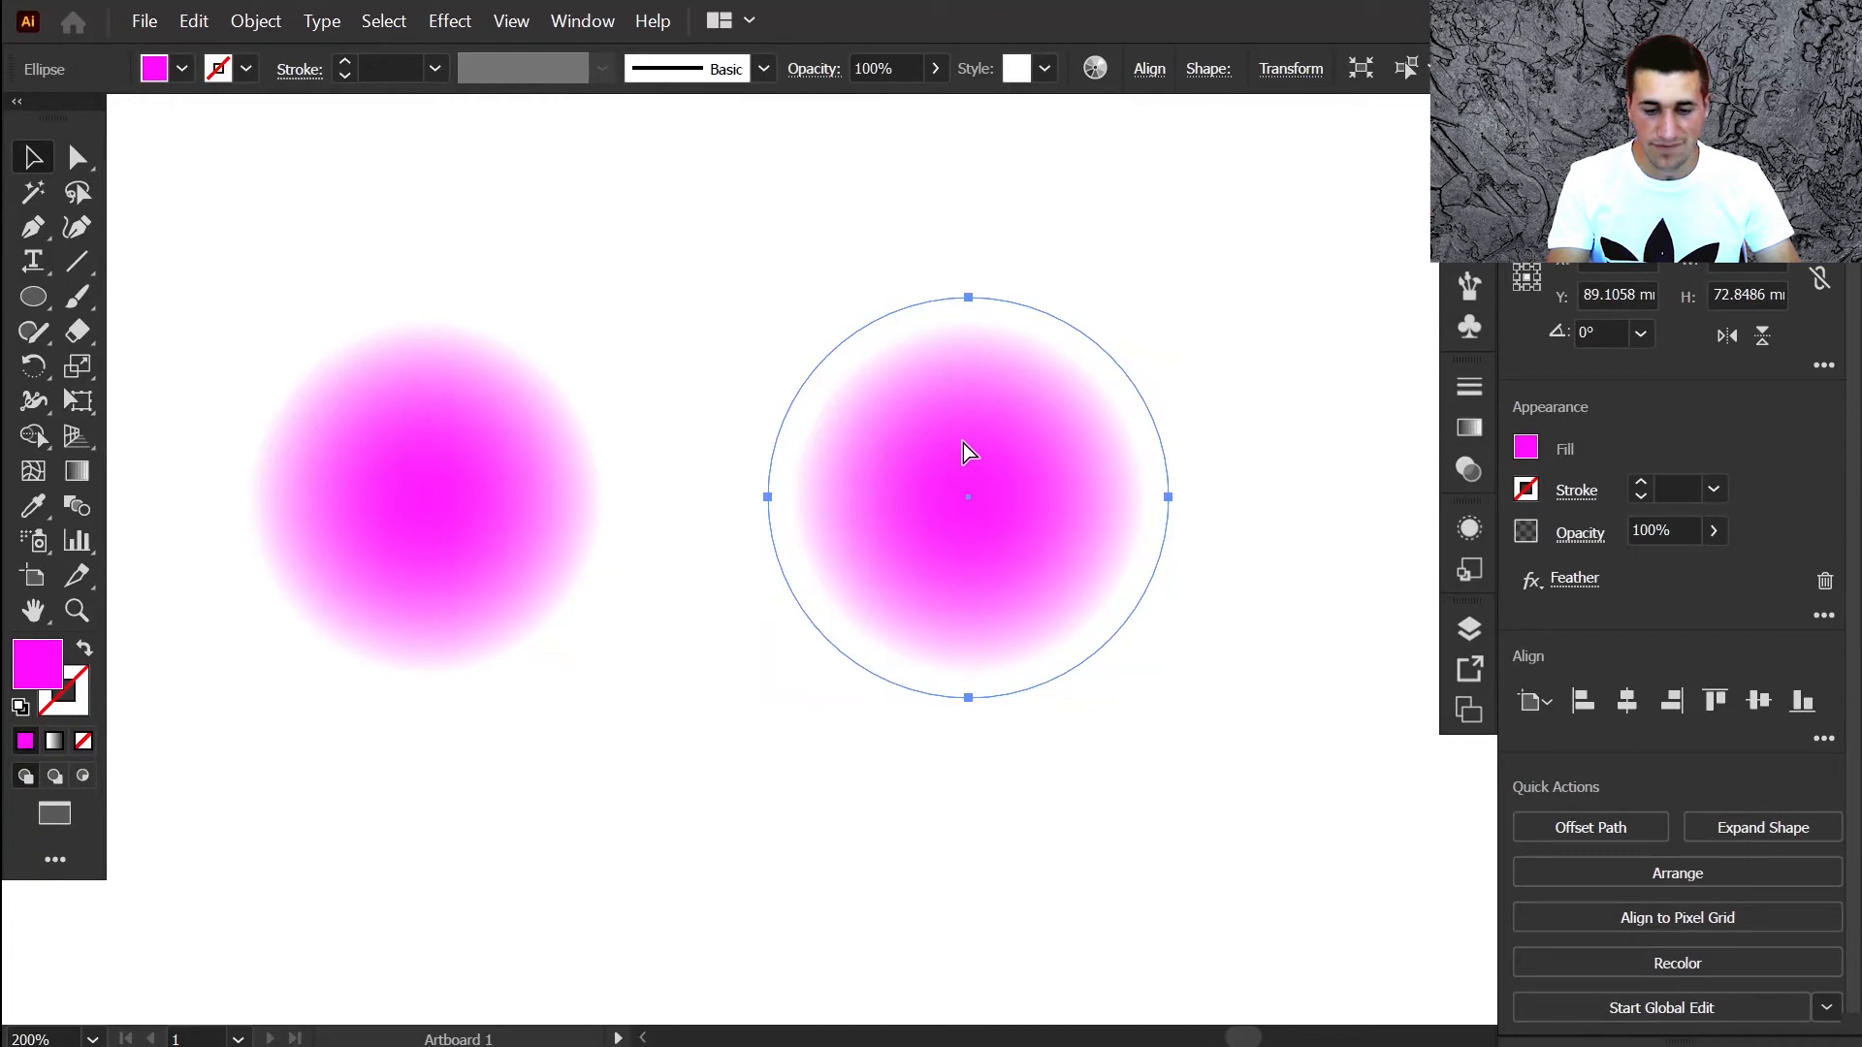
key(ctrl+shift+e)
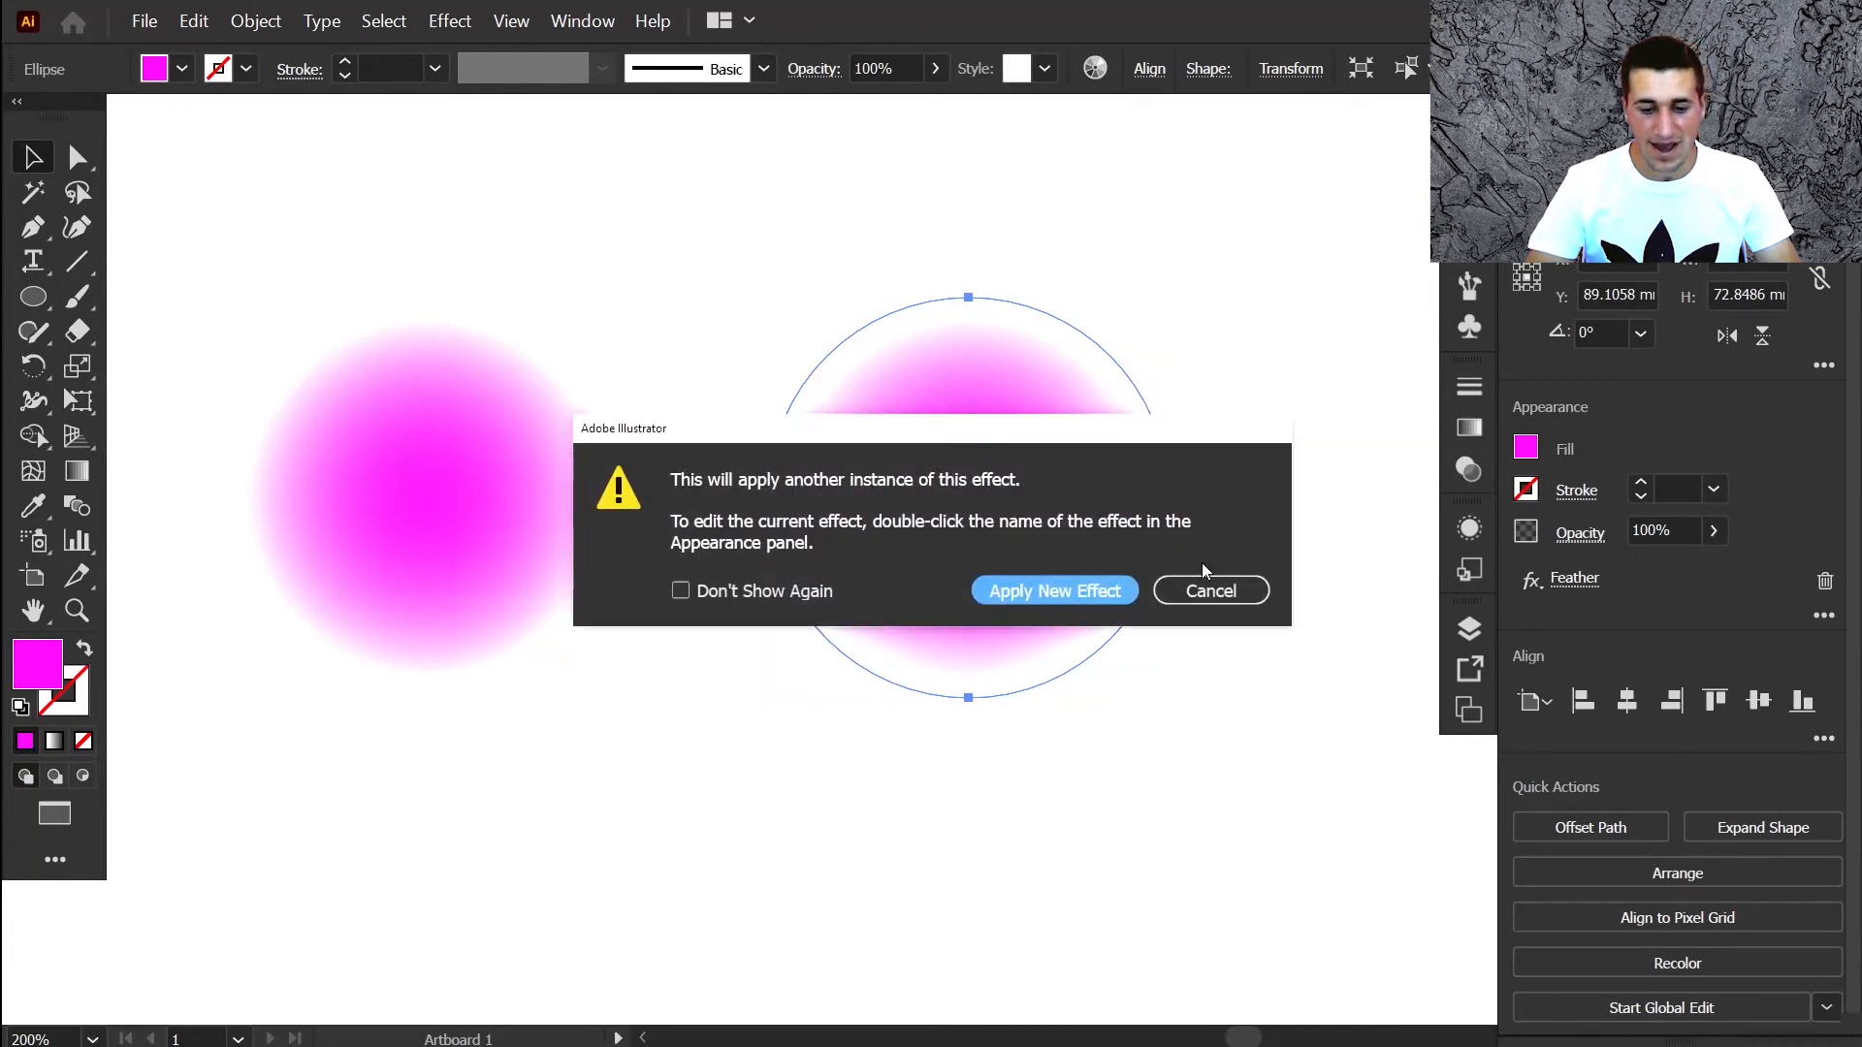
click(1056, 603)
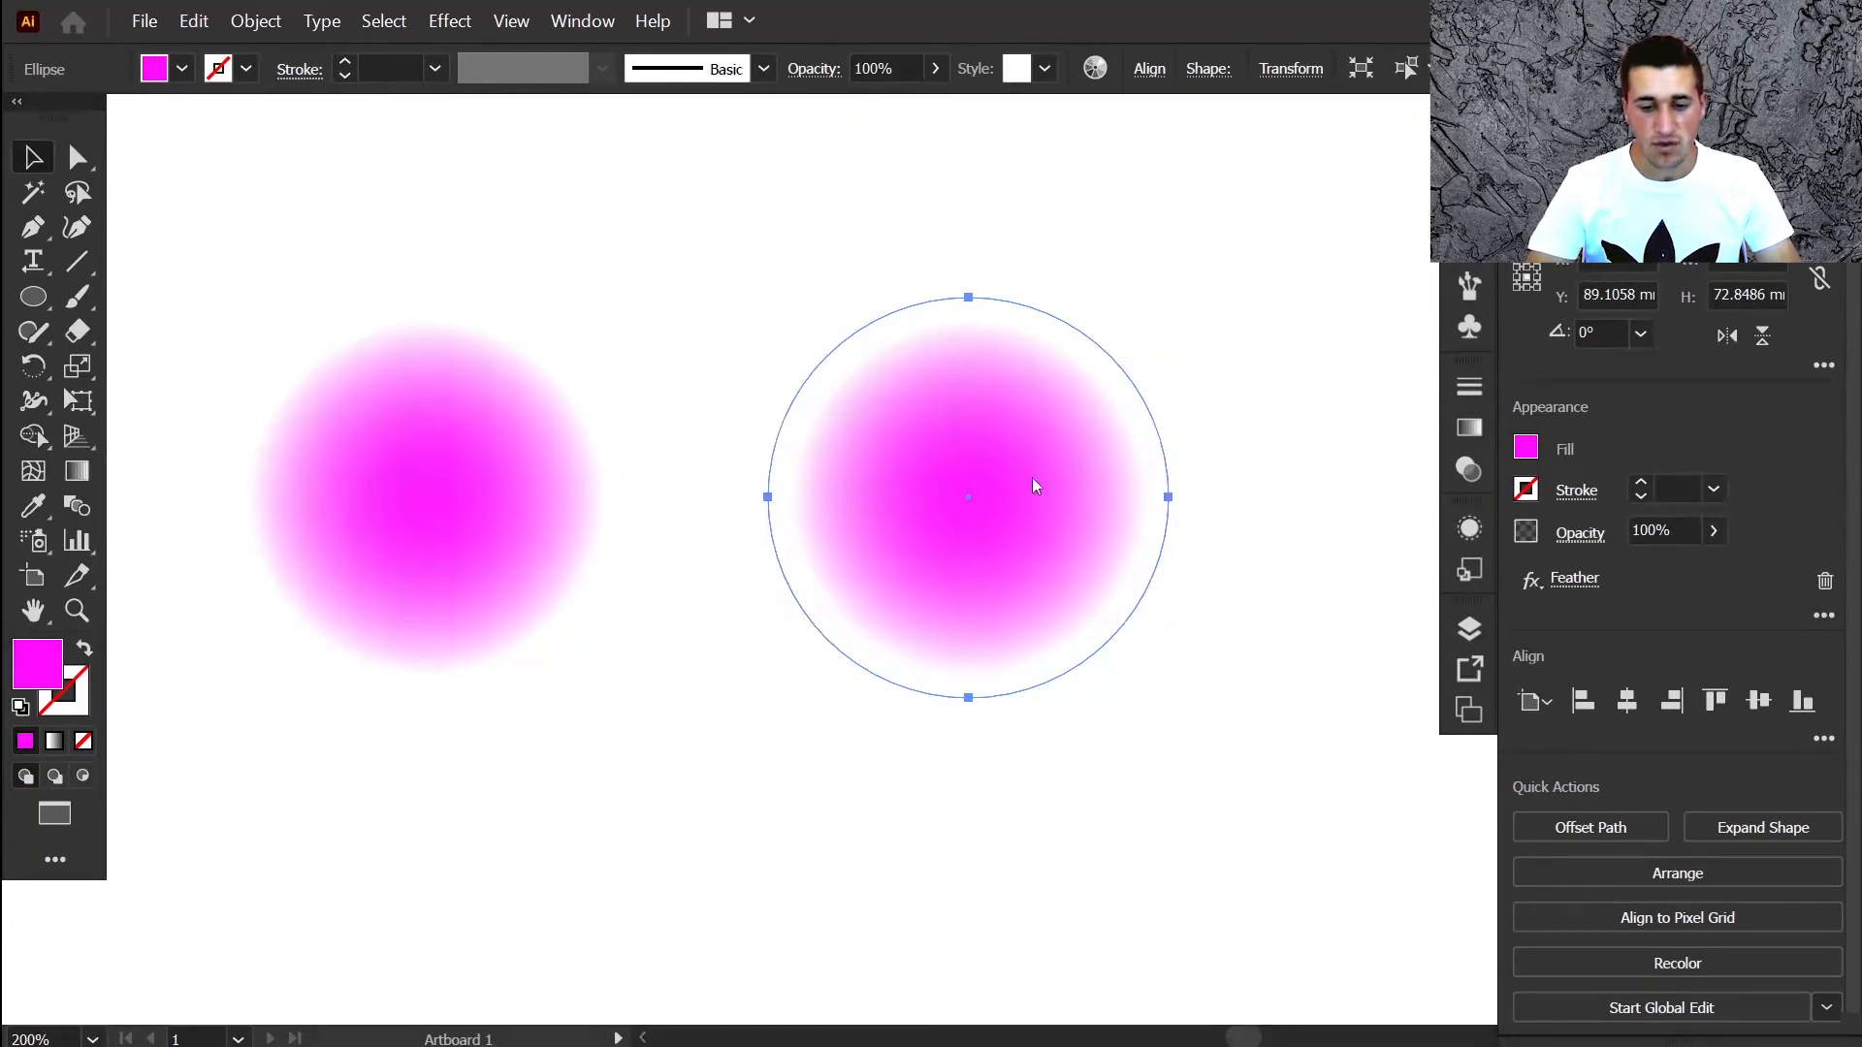
key(ctrl+z)
key(ctrl+z)
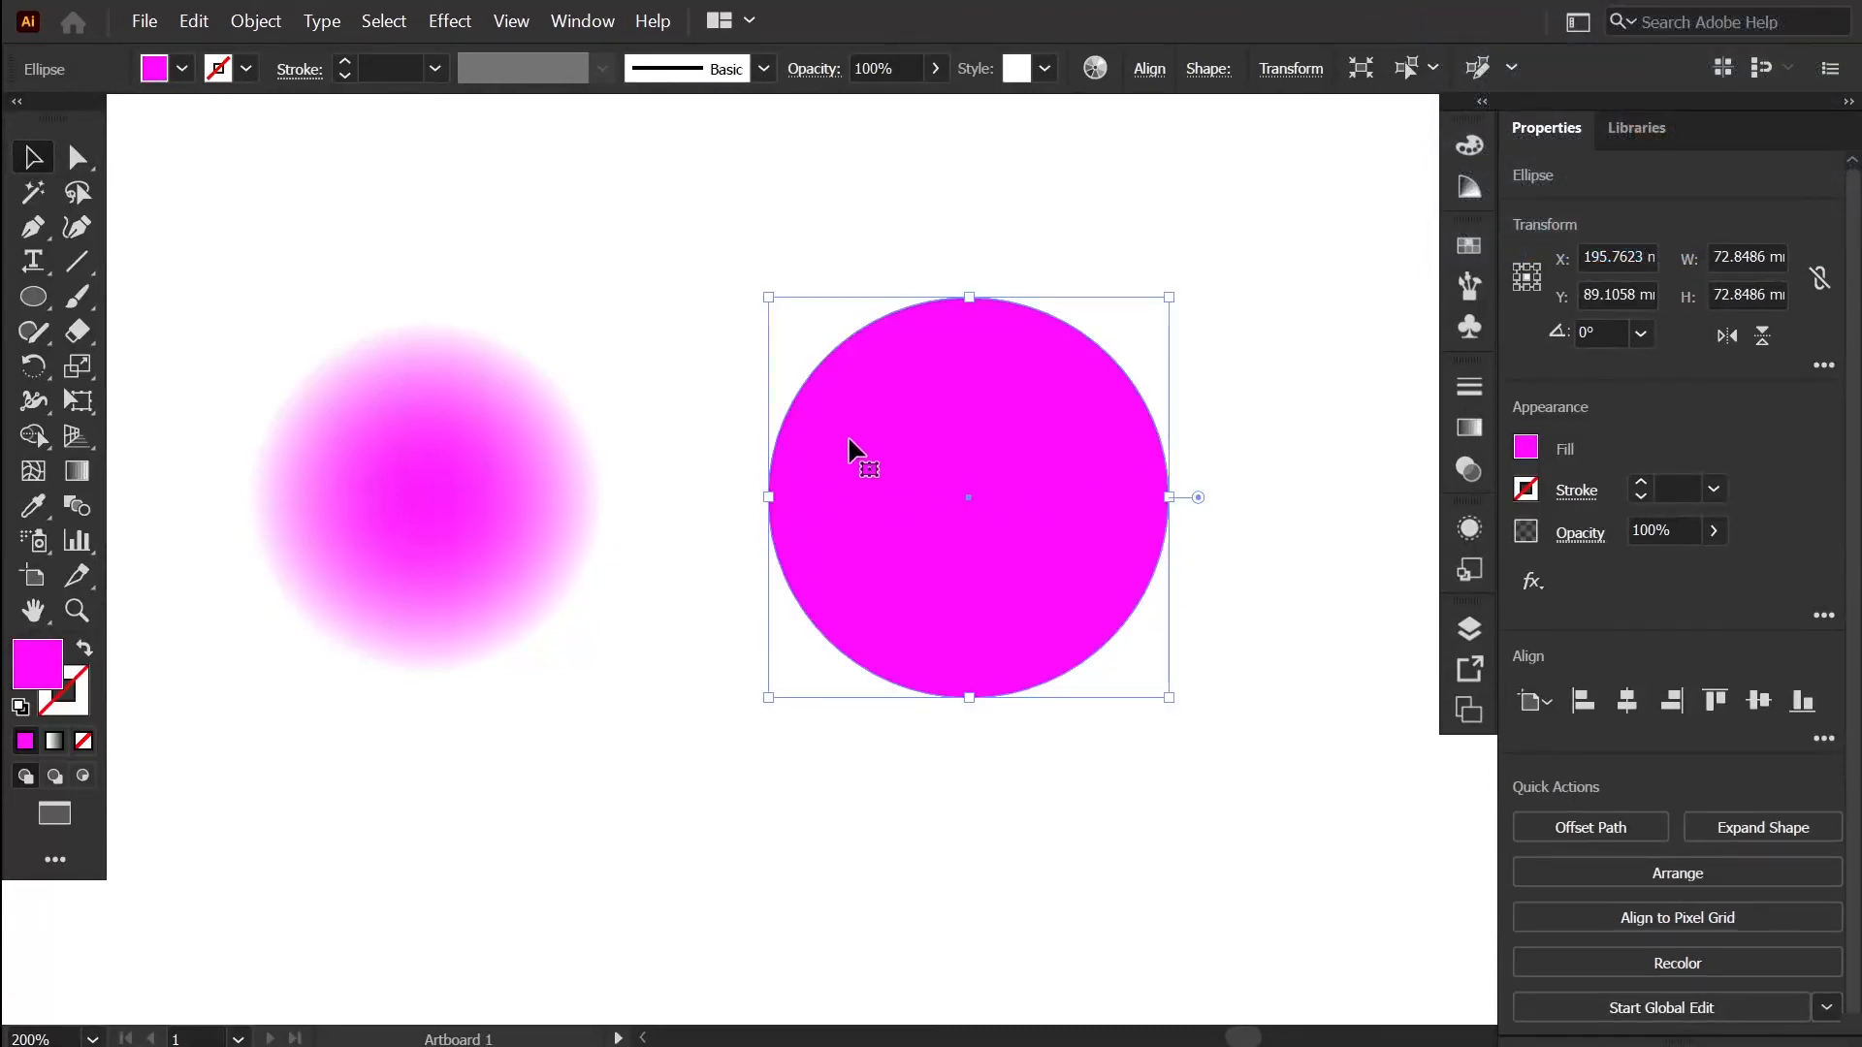
In Layers, expand Layer 1 and drag the feather's target circle between the two ellipse rows
click(1467, 633)
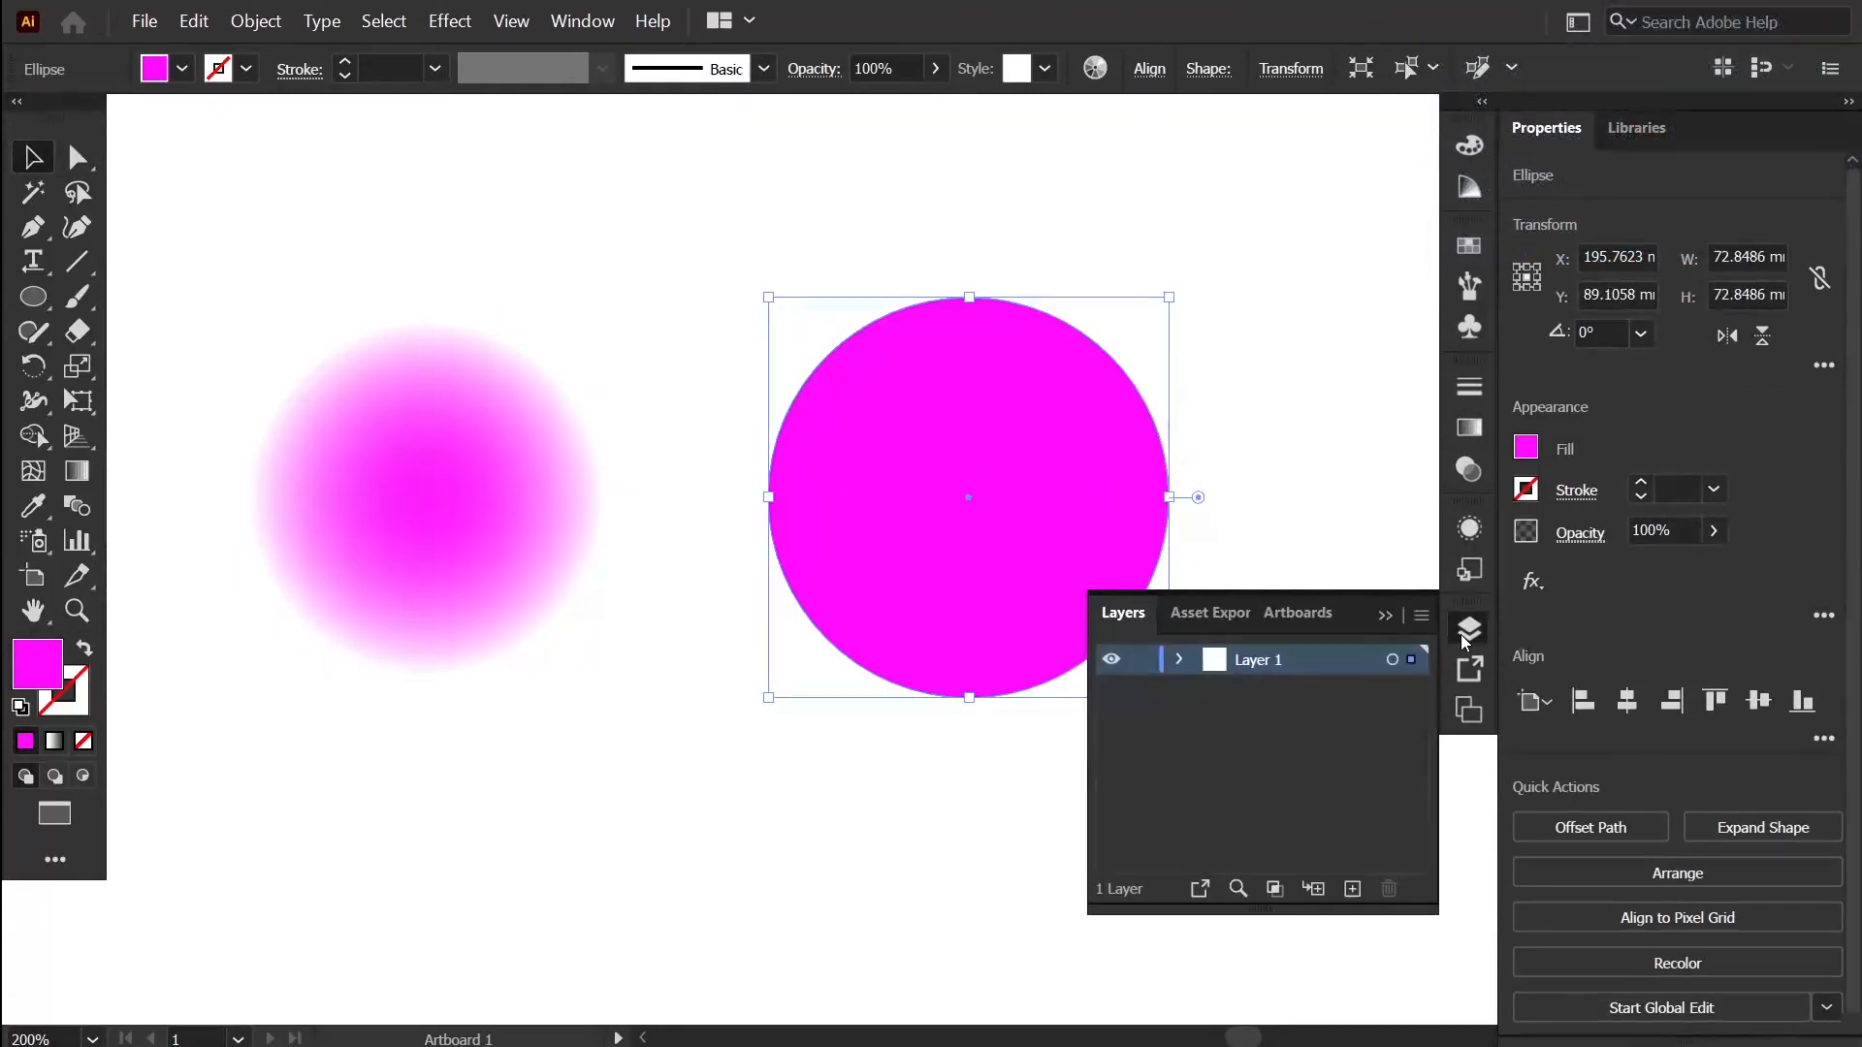
click(1185, 671)
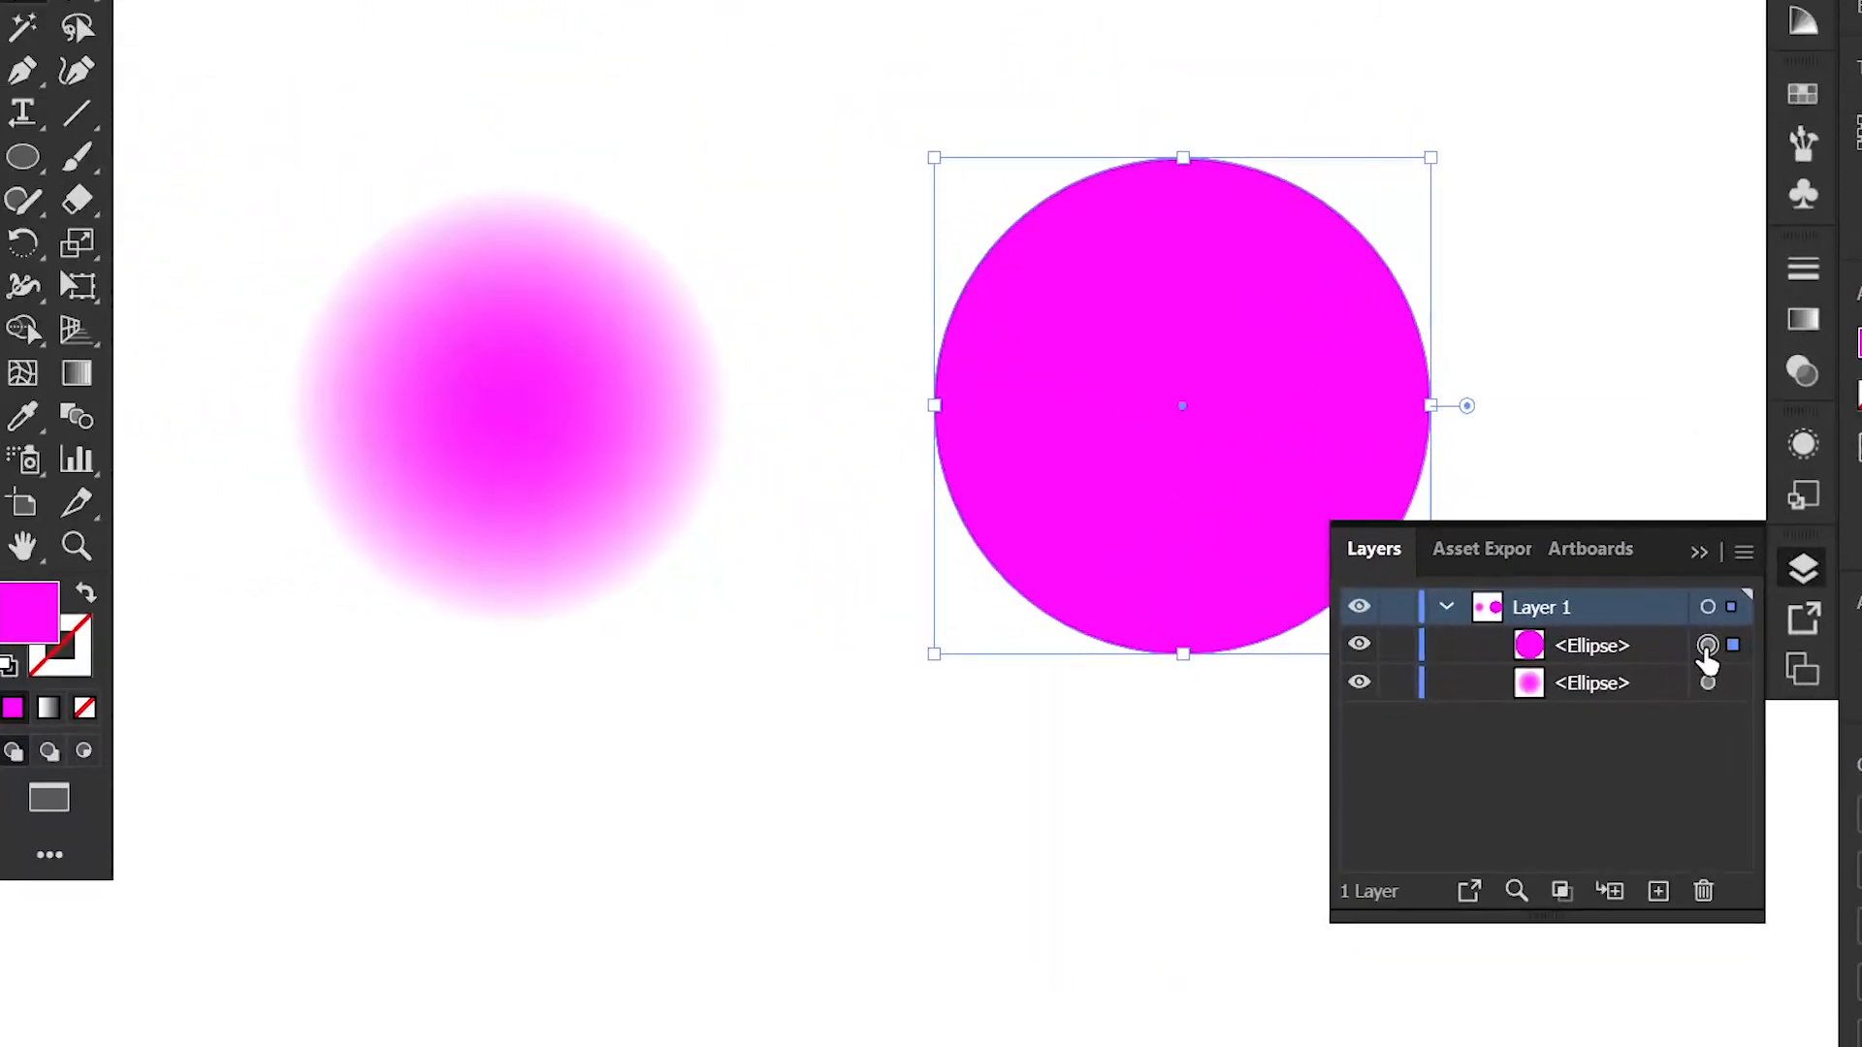
drag(1707, 663, 1707, 646)
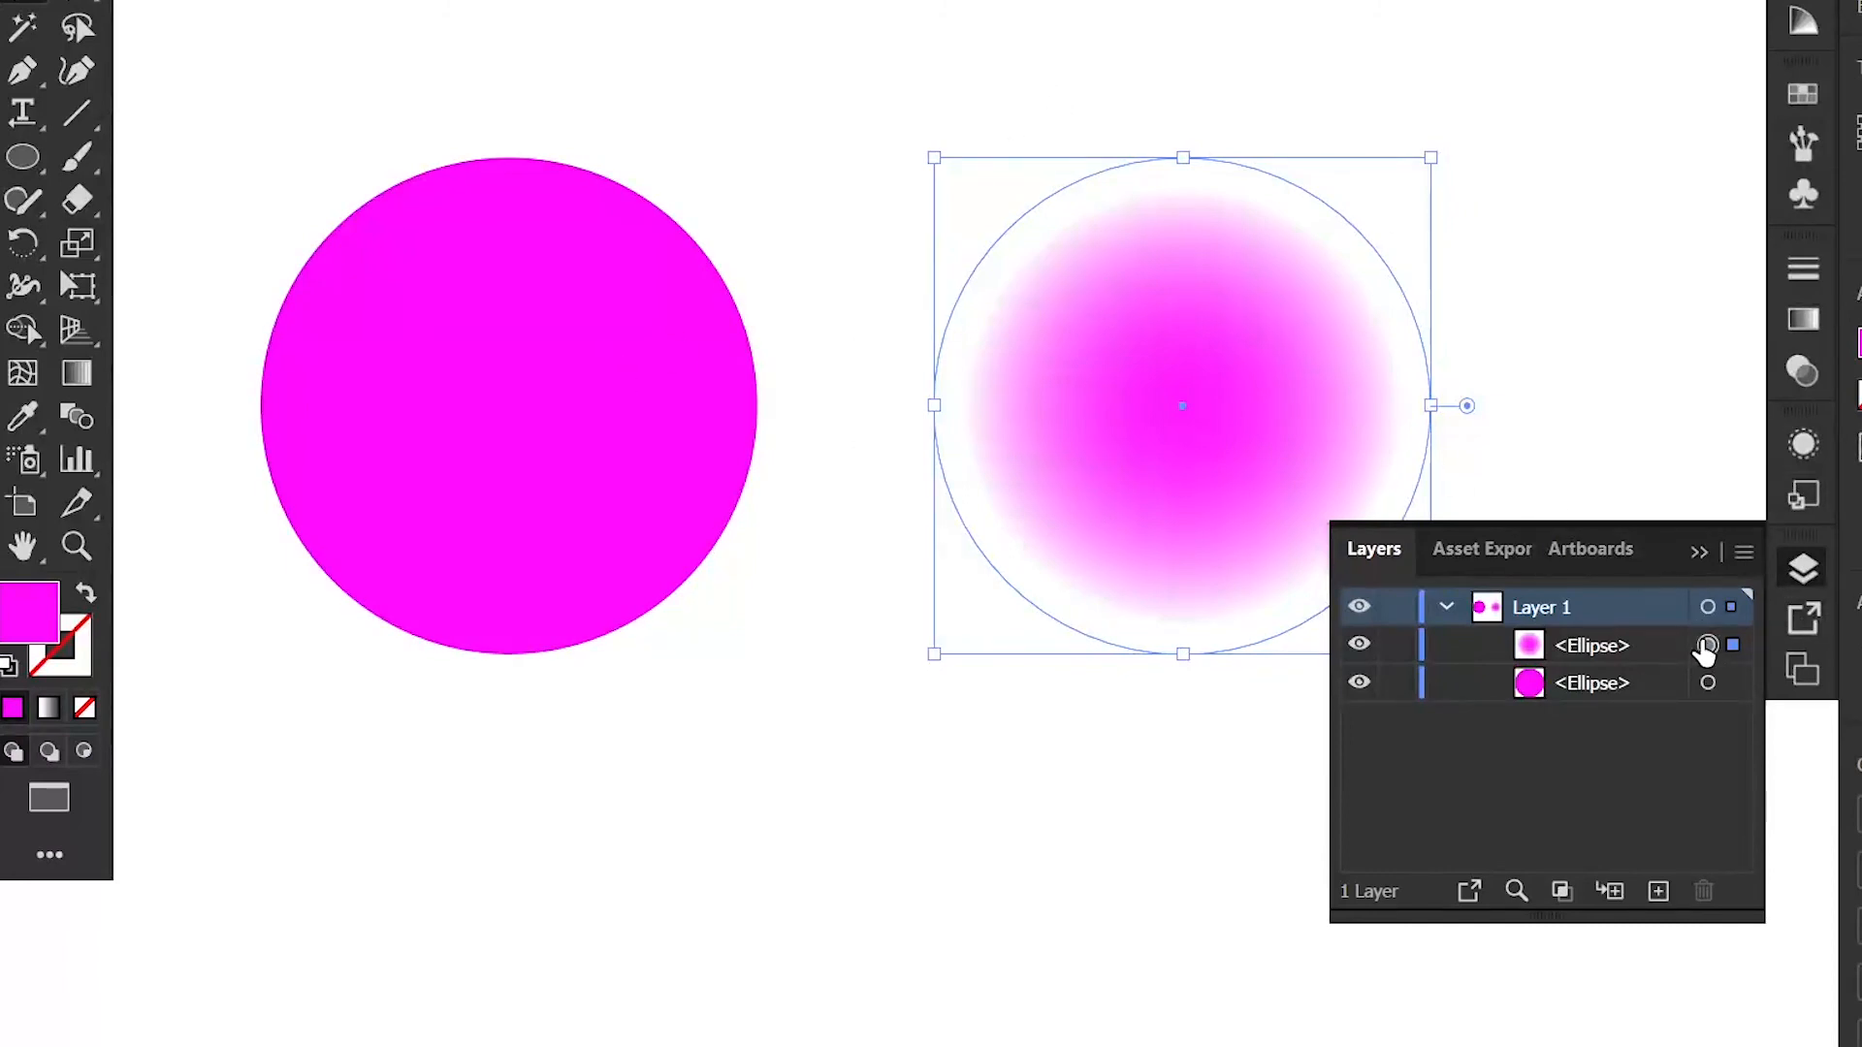
drag(1710, 658, 1709, 685)
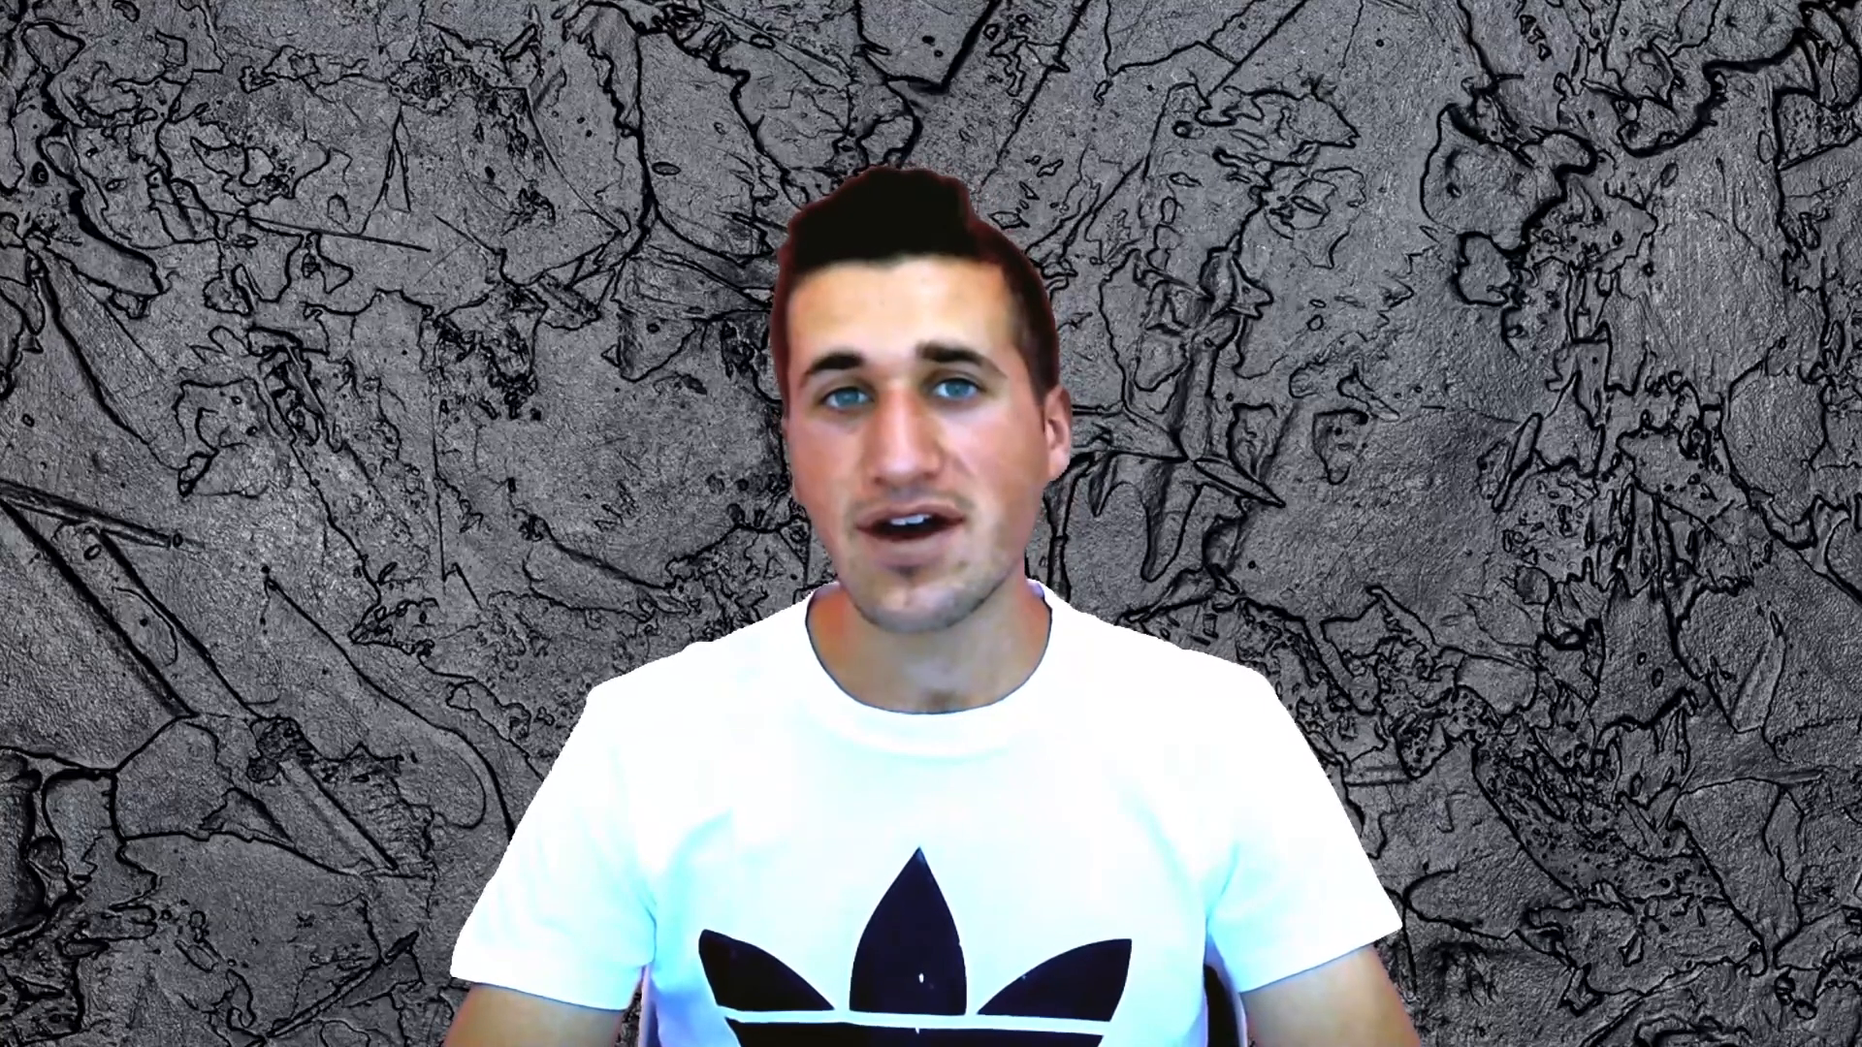